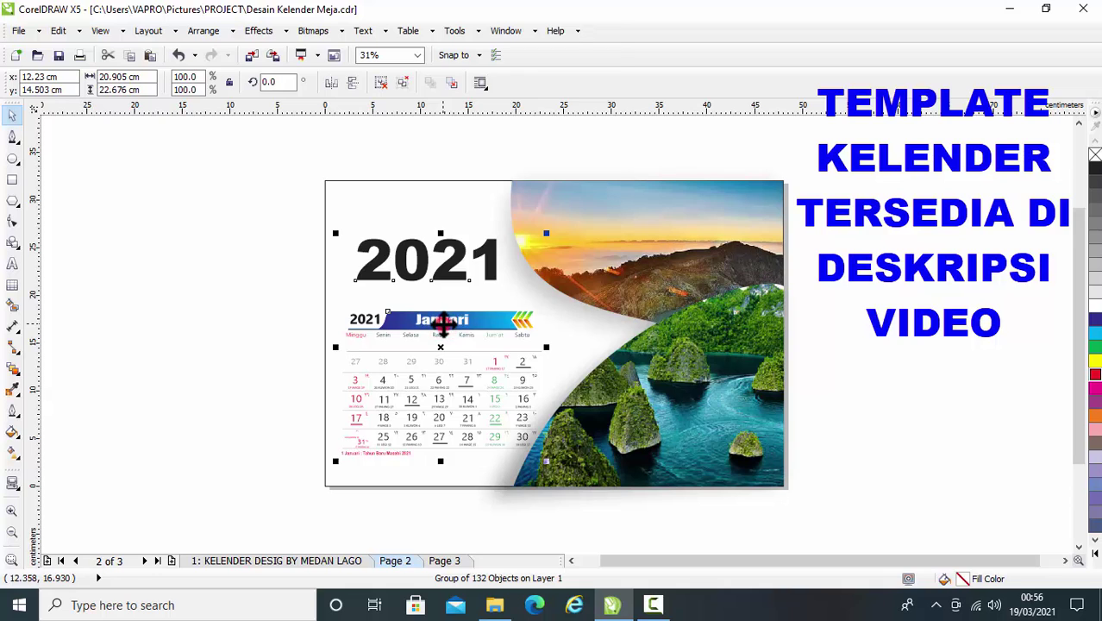
Copy the grouped 2021 January calendar from Page 2 onto Page 3 and nudge it slightly up and right
{"action": "right_click", "coordinate": [442, 325]}
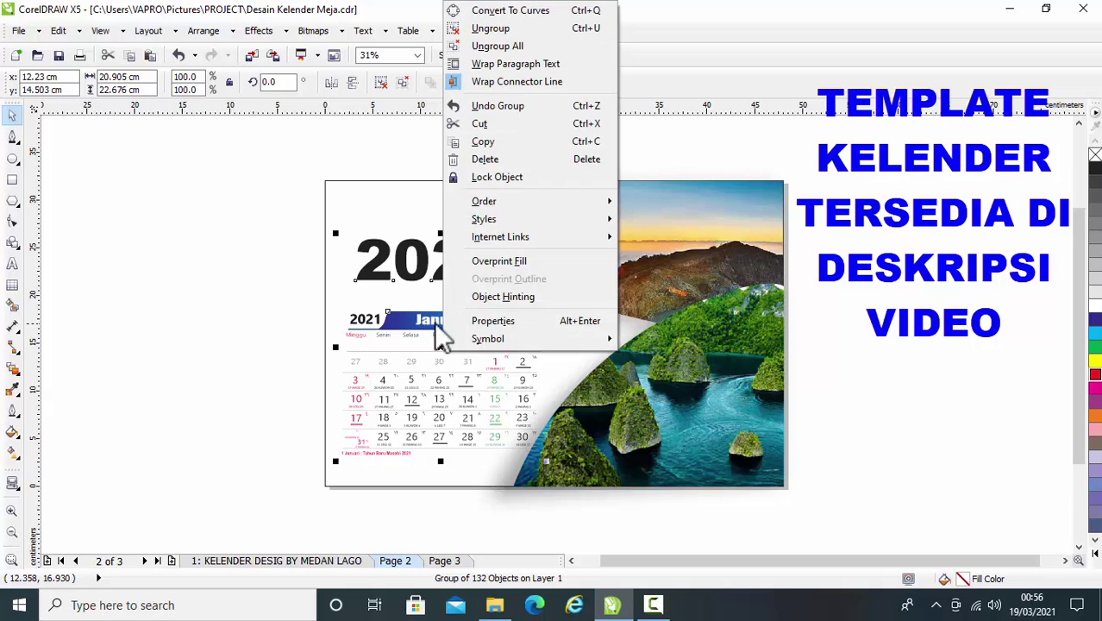
{"action": "left_click", "coordinate": [484, 141]}
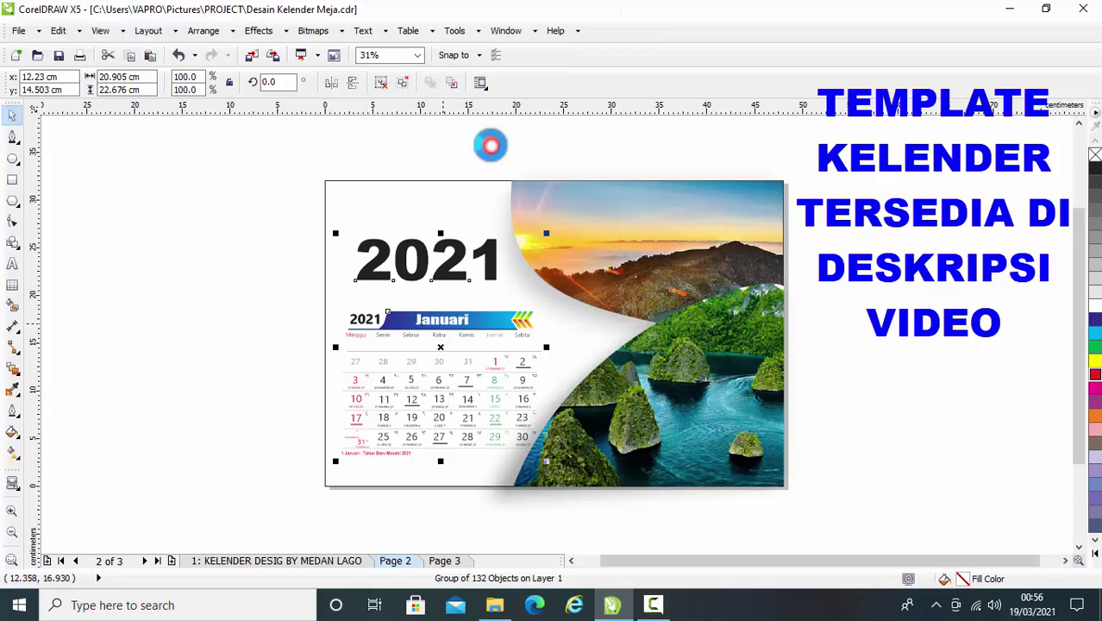
{"action": "left_click", "coordinate": [445, 560]}
{"action": "key", "text": "ctrl+v"}
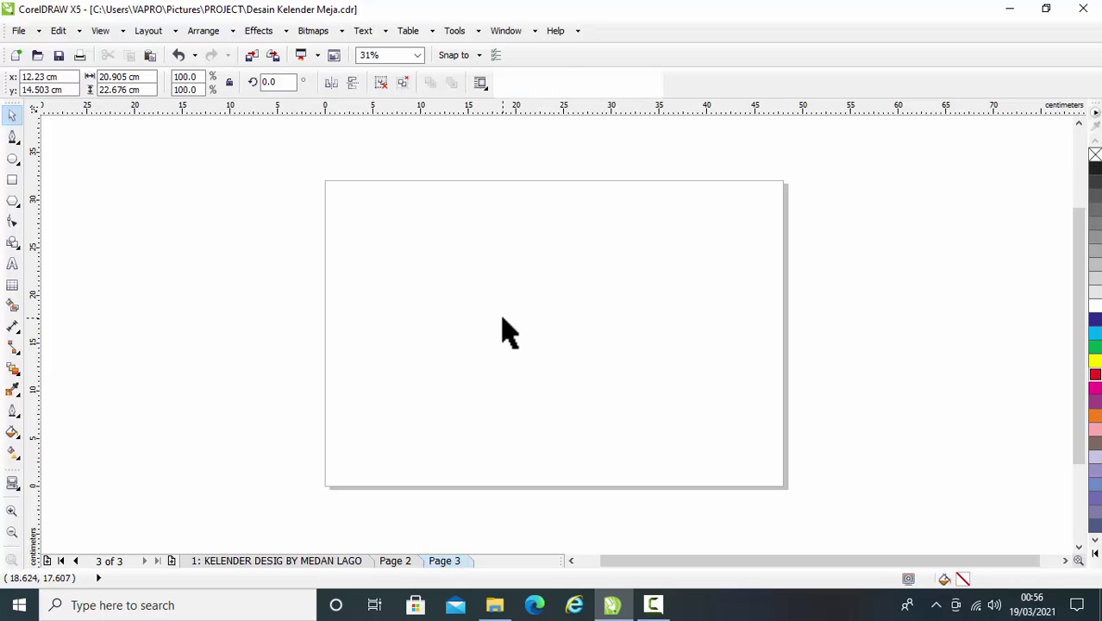
{"action": "mouse_move", "coordinate": [453, 316]}
{"action": "left_mouse_down"}
{"action": "mouse_move", "coordinate": [574, 309]}
{"action": "mouse_move", "coordinate": [461, 309]}
{"action": "left_mouse_up"}
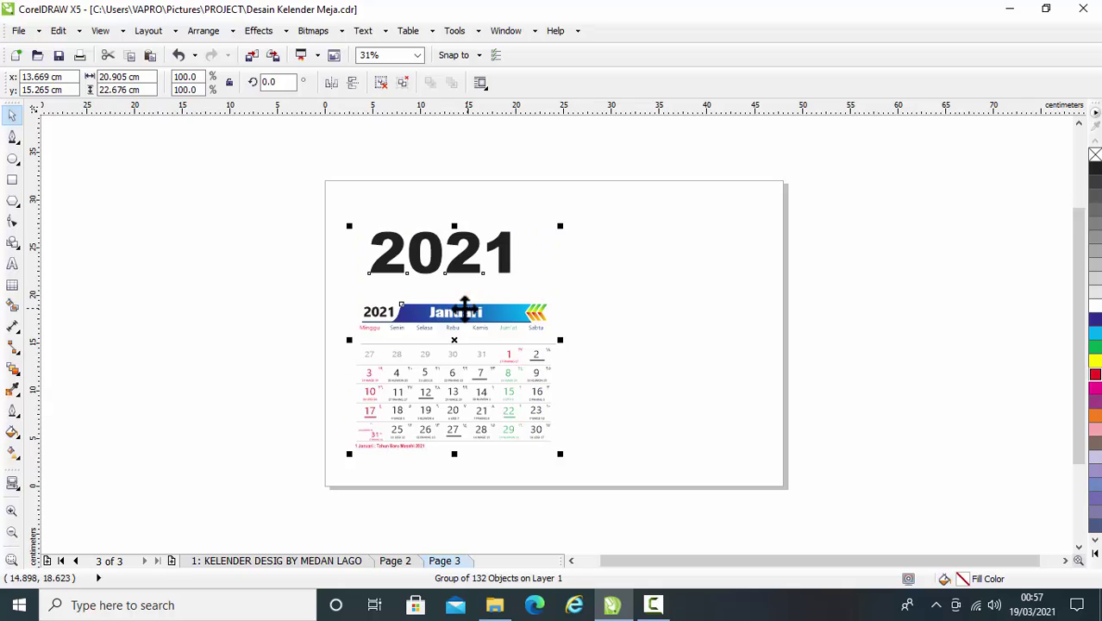
{"action": "left_click", "coordinate": [192, 310]}
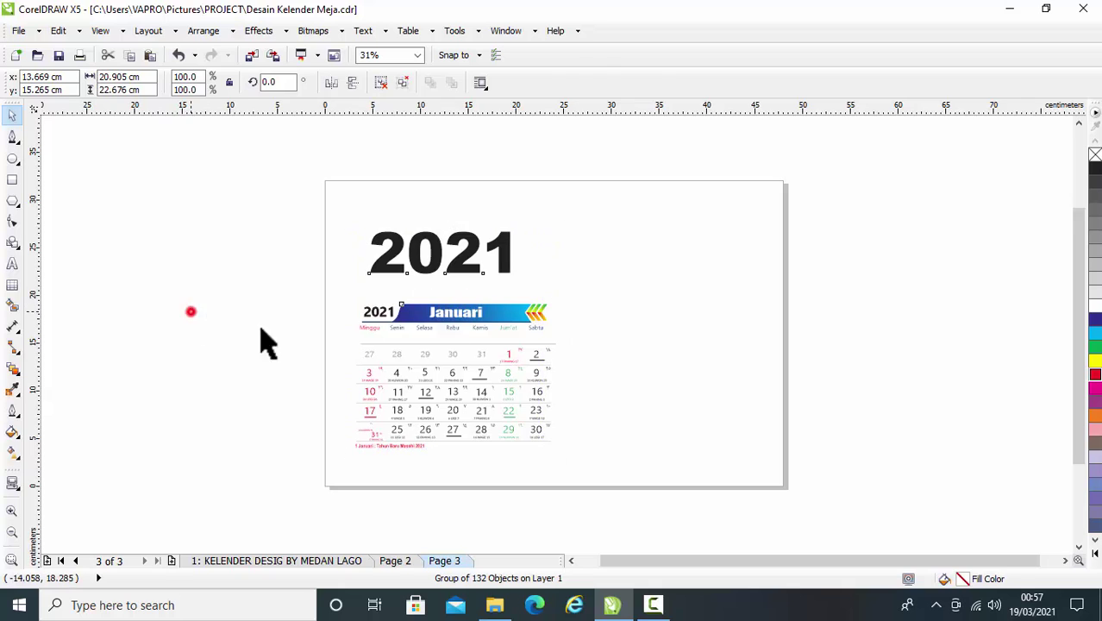
Create a page-sized 48 × 32 cm rectangle on Page 3
{"action": "double_click", "coordinate": [12, 179]}
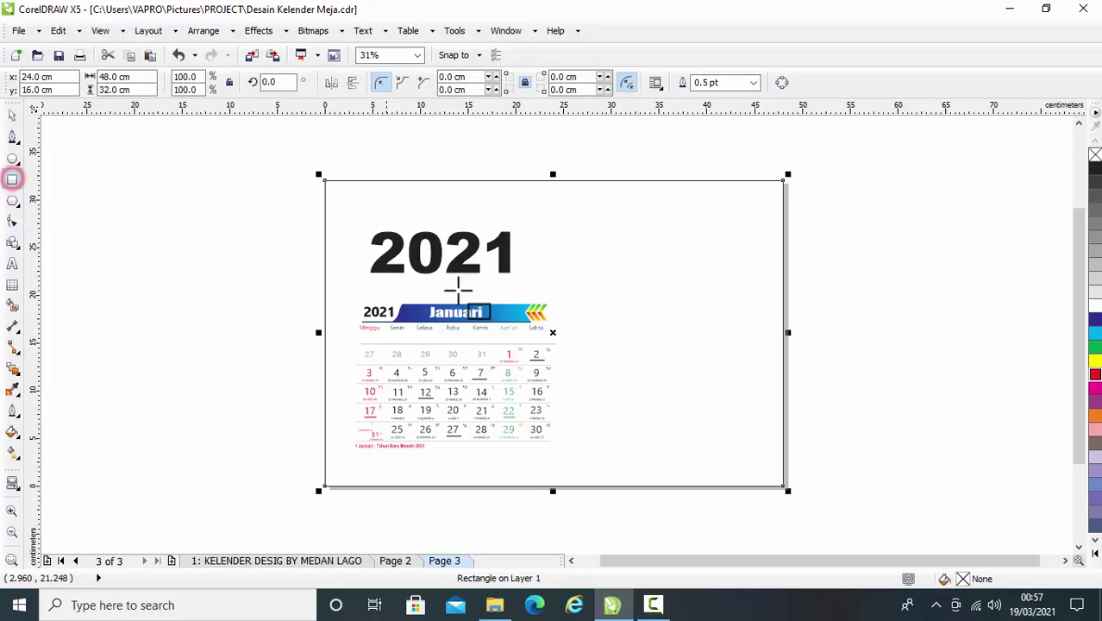
{"action": "left_click", "coordinate": [12, 115]}
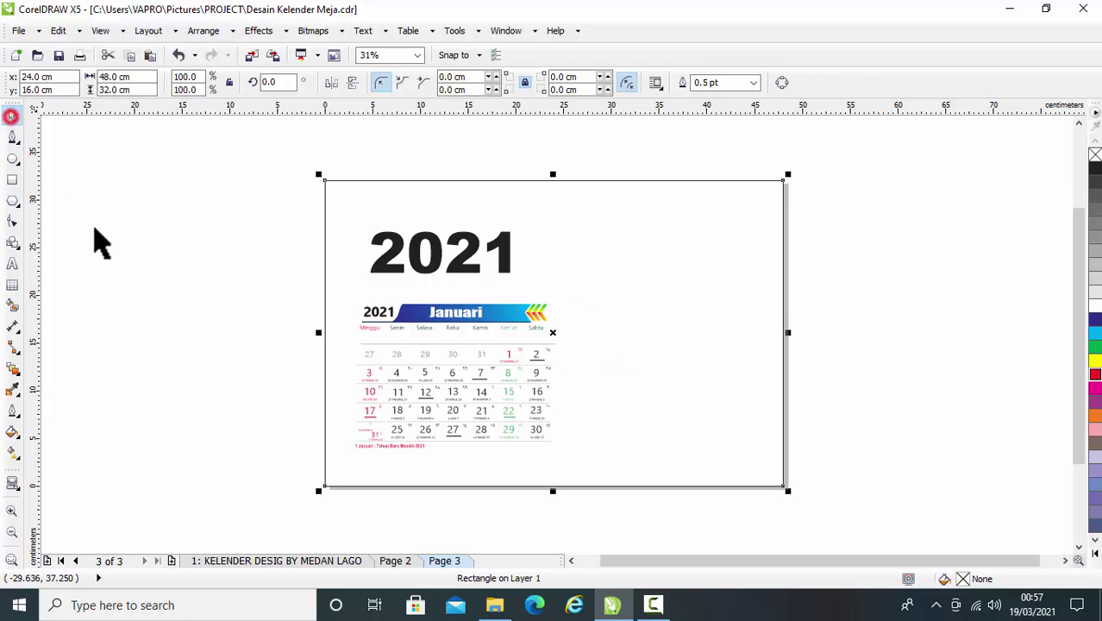
{"action": "left_click", "coordinate": [187, 316]}
Move the grouped 2021 January calendar off the page into the empty area to its left
{"action": "left_click_drag", "start_coordinate": [198, 174], "coordinate": [643, 475]}
{"action": "left_click", "coordinate": [491, 380]}
{"action": "left_click_drag", "start_coordinate": [470, 321], "coordinate": [212, 319]}
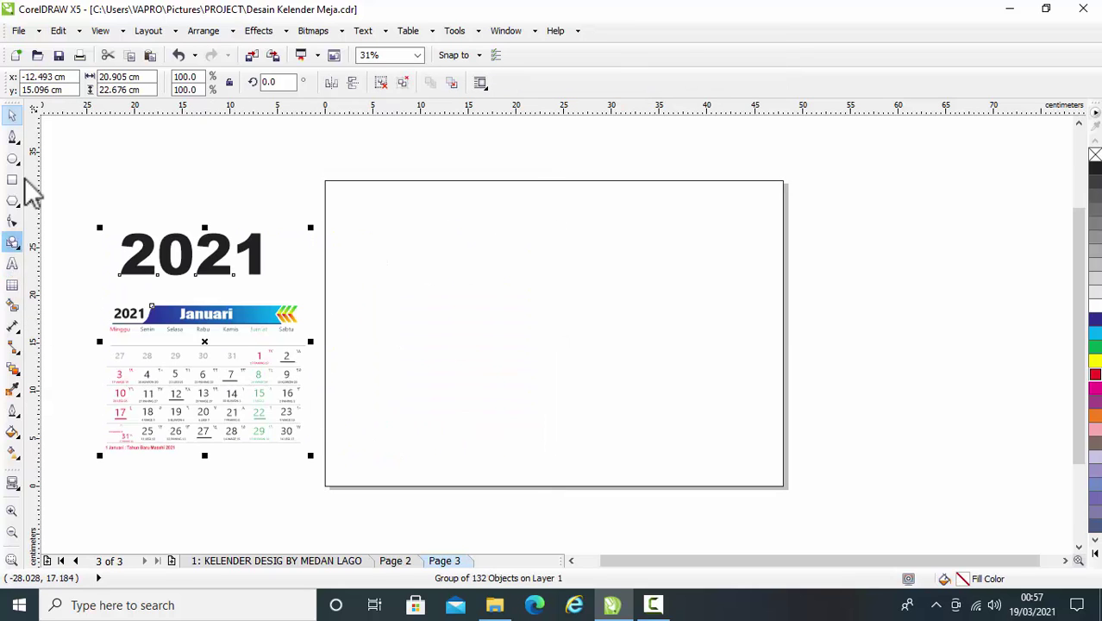
Draw a straight diagonal Pen line from beyond the page's upper-left corner to beyond its lower-right corner, spanning about 52.7 × 34.7 cm
{"action": "left_click", "coordinate": [16, 140]}
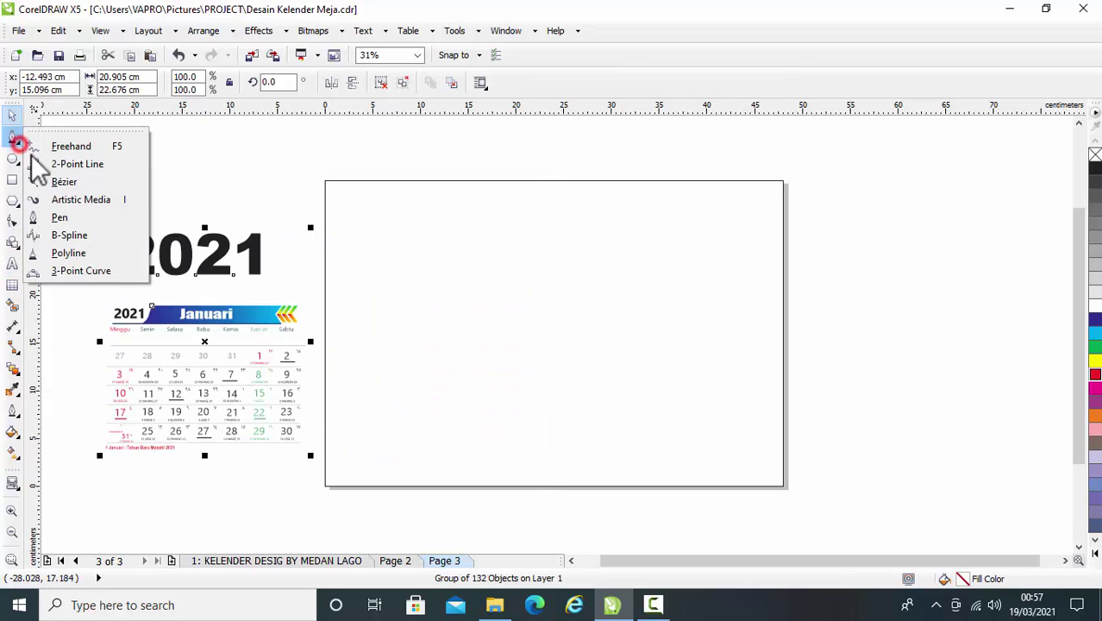
{"action": "left_click", "coordinate": [59, 219]}
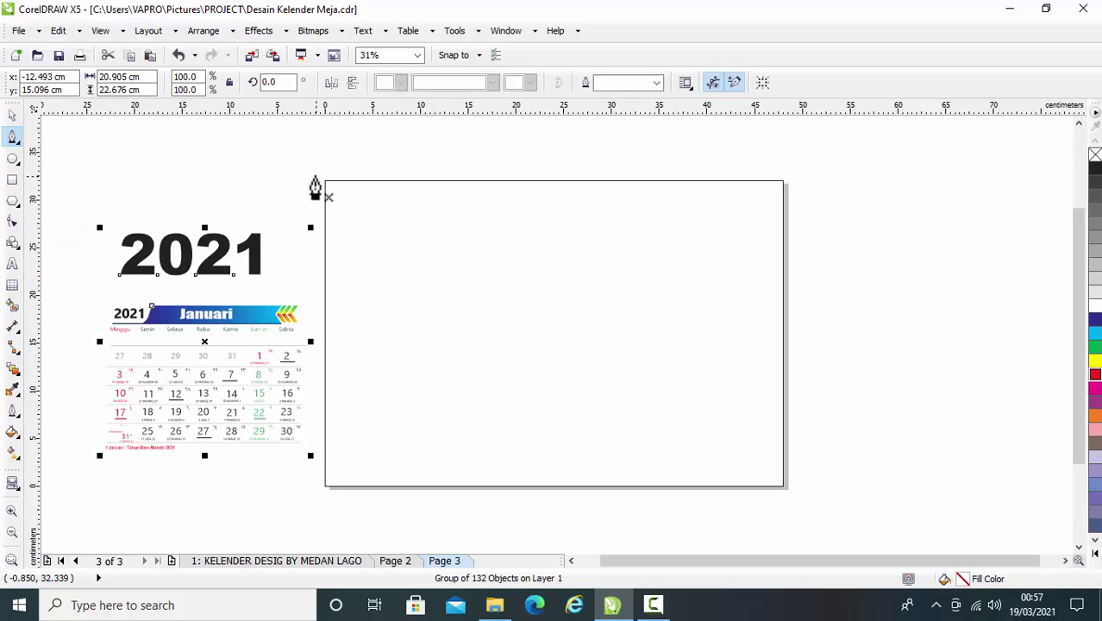
{"action": "left_click", "coordinate": [304, 169]}
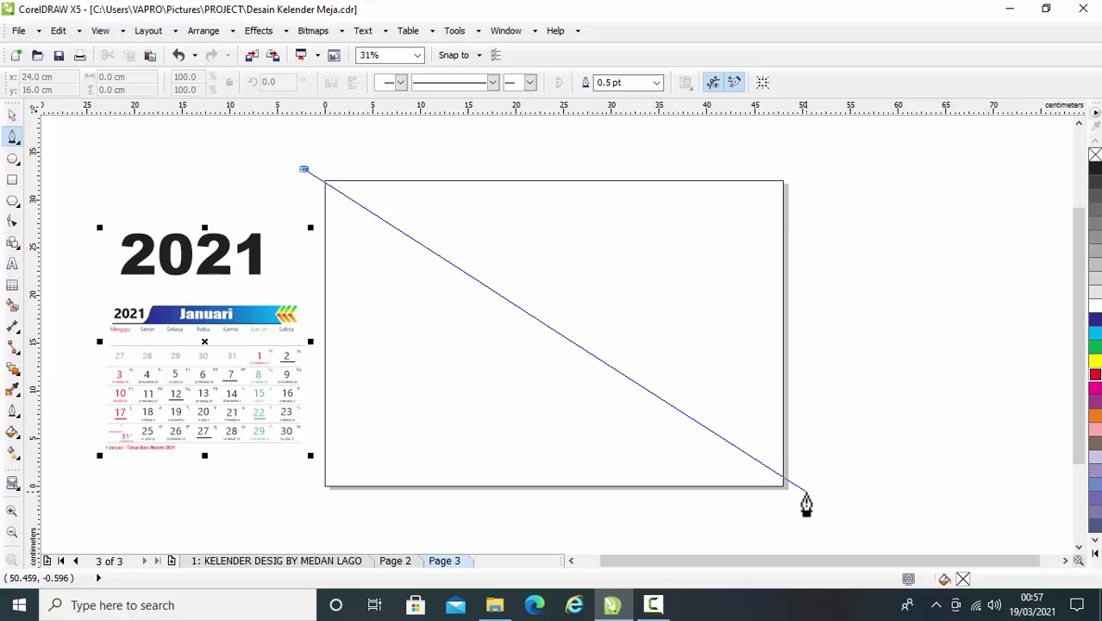
{"action": "double_click", "coordinate": [804, 499]}
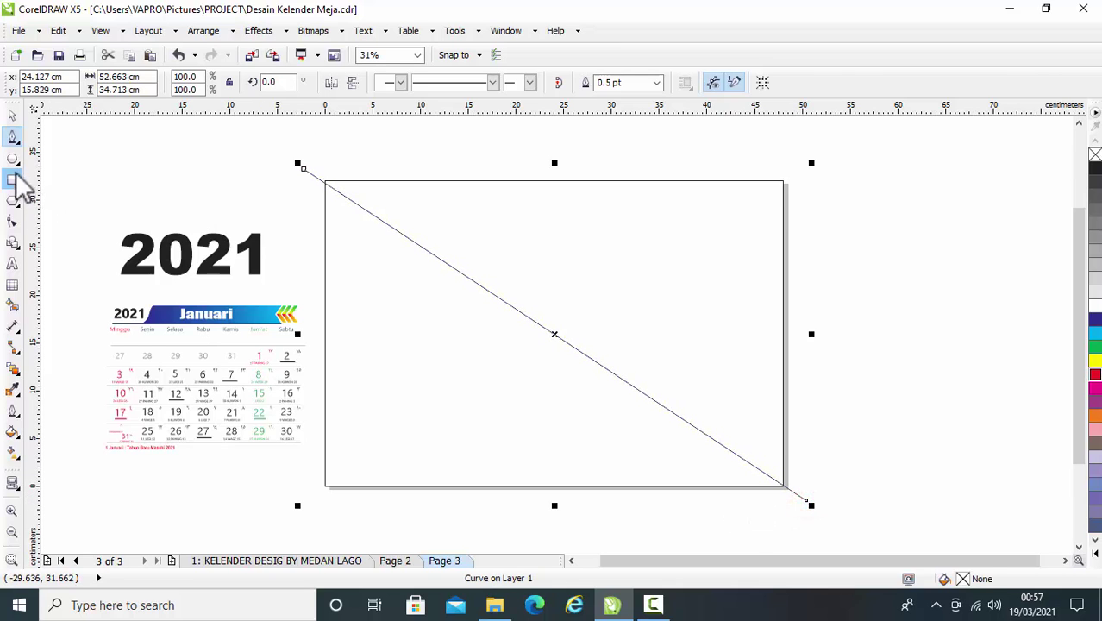
Convert the diagonal line to a curve and bend it into a smooth S-shape across the page
{"action": "left_click", "coordinate": [13, 221]}
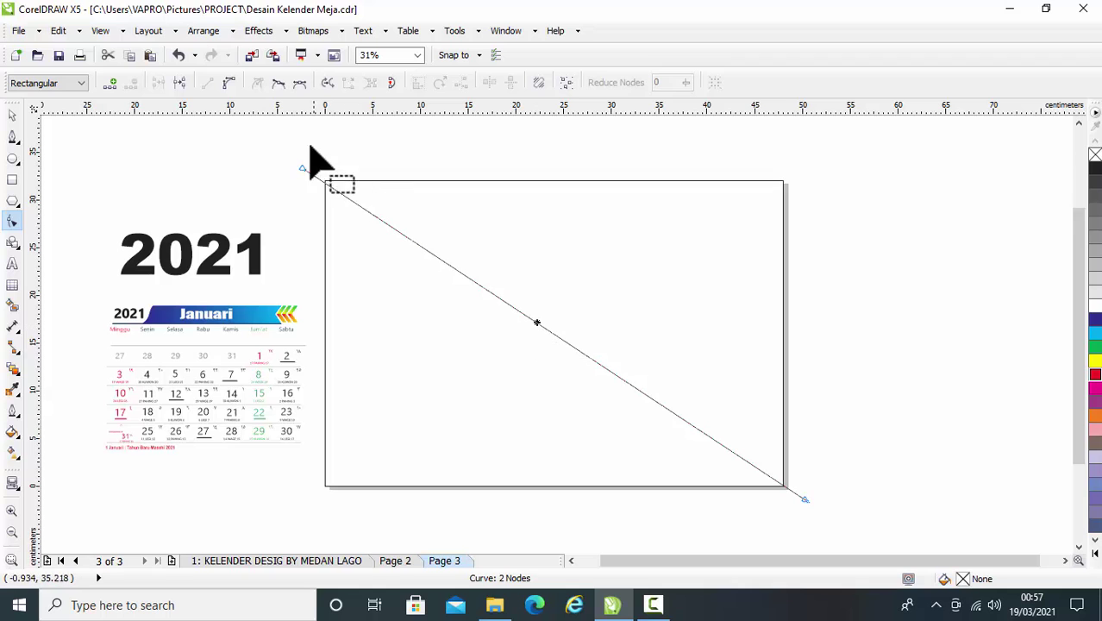
{"action": "left_click", "coordinate": [229, 83]}
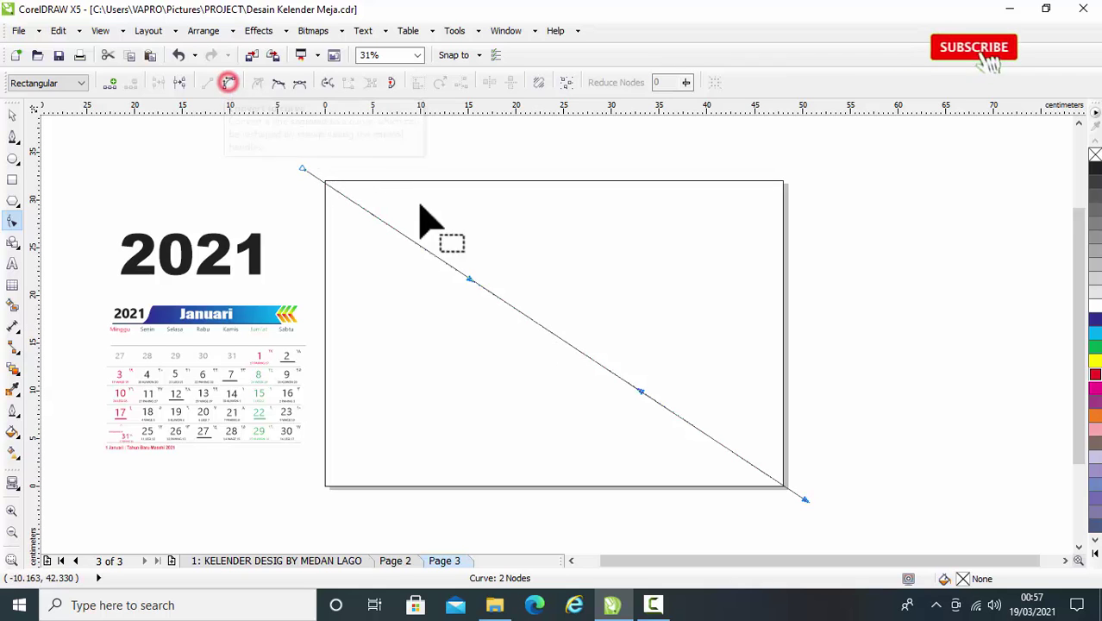
{"action": "left_click_drag", "start_coordinate": [549, 329], "coordinate": [529, 246]}
{"action": "left_click_drag", "start_coordinate": [628, 435], "coordinate": [690, 501]}
{"action": "left_click_drag", "start_coordinate": [530, 246], "coordinate": [533, 202]}
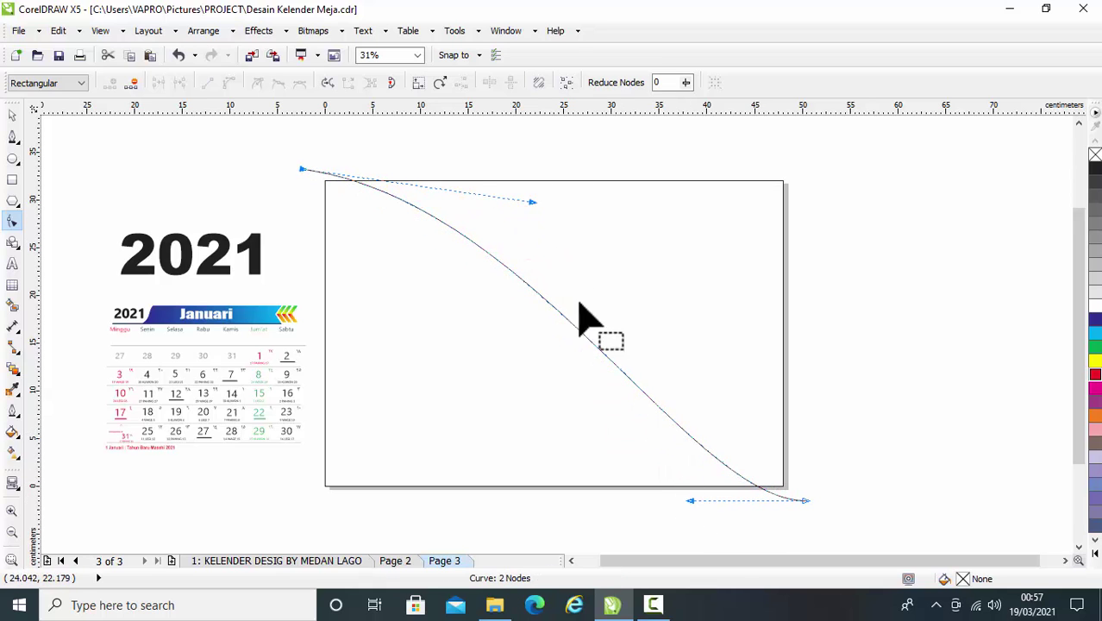
{"action": "left_click", "coordinate": [13, 114]}
{"action": "left_click", "coordinate": [204, 153]}
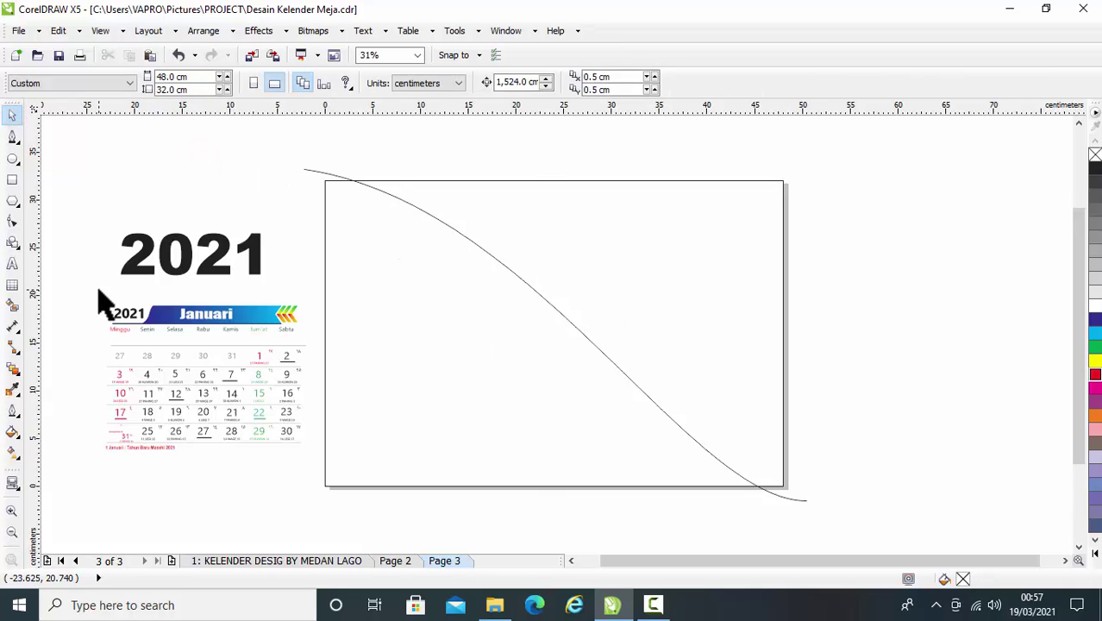
Create a cyan shape from the page area above the S-curve with Smart Fill
{"action": "left_click", "coordinate": [13, 305]}
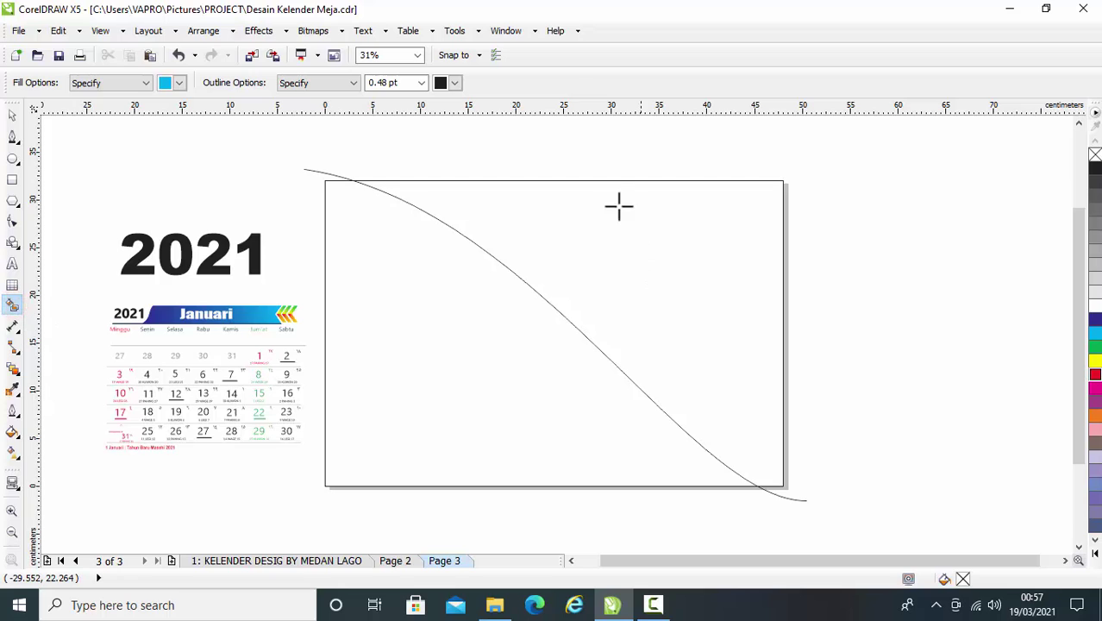
{"action": "left_click", "coordinate": [673, 263]}
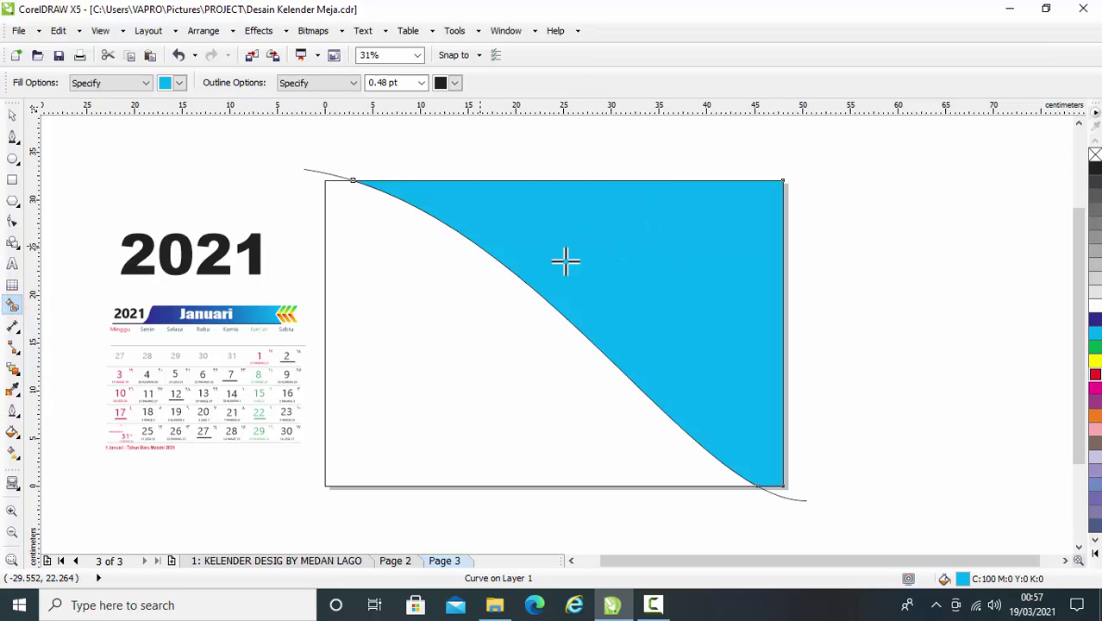
{"action": "left_click", "coordinate": [1095, 361]}
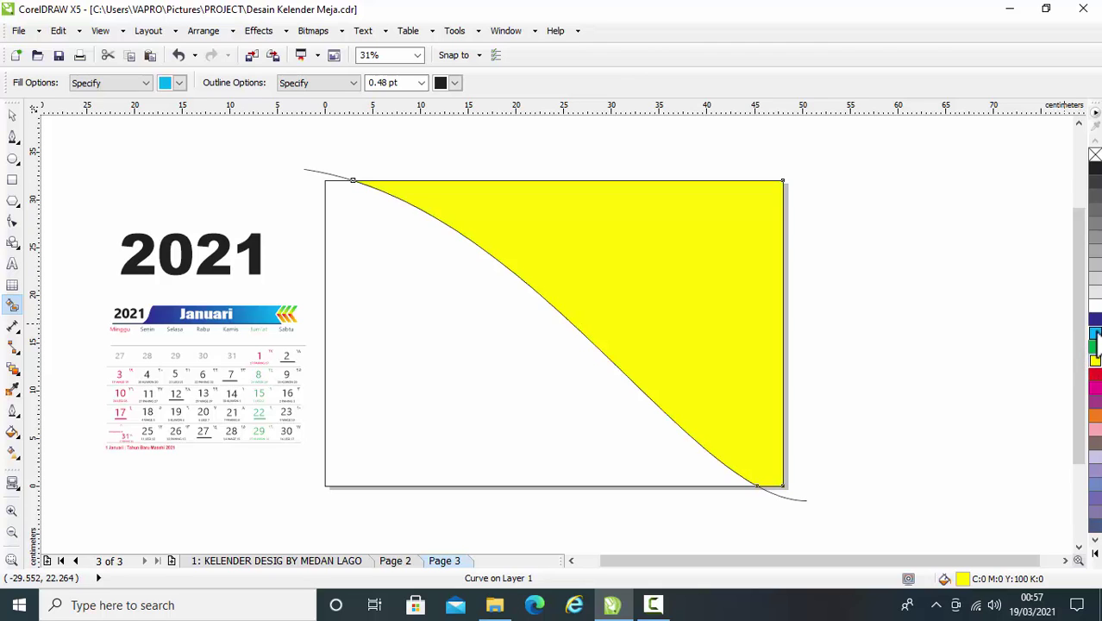
{"action": "left_click", "coordinate": [1094, 334]}
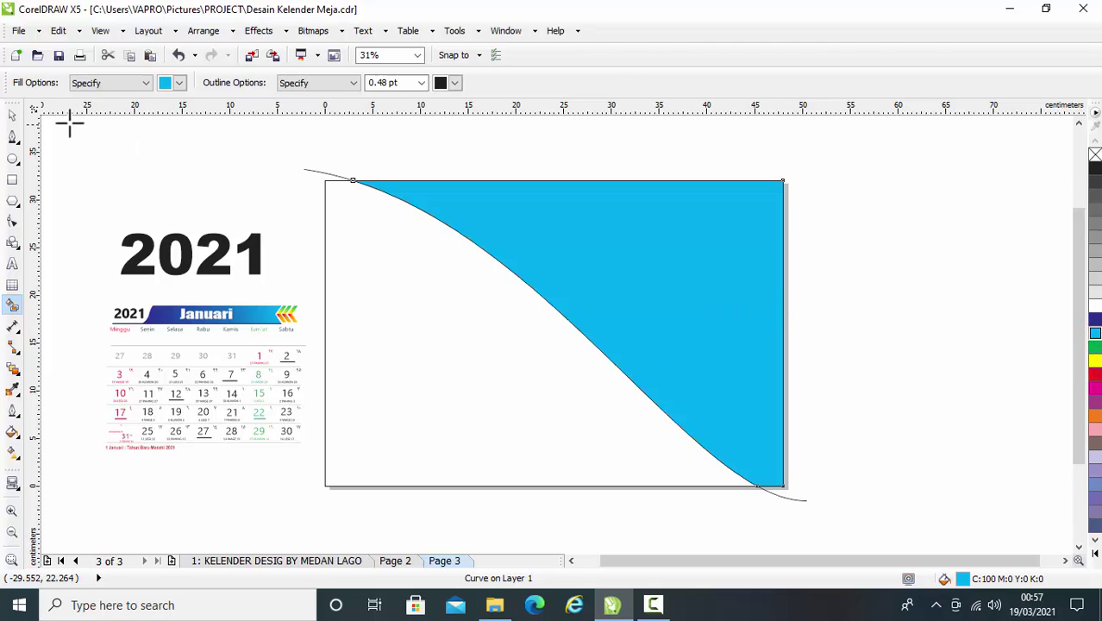
Try moving the cyan shape up and right off the page, and undo the move
{"action": "left_click", "coordinate": [12, 117]}
{"action": "left_click", "coordinate": [883, 263]}
{"action": "left_click", "coordinate": [651, 261]}
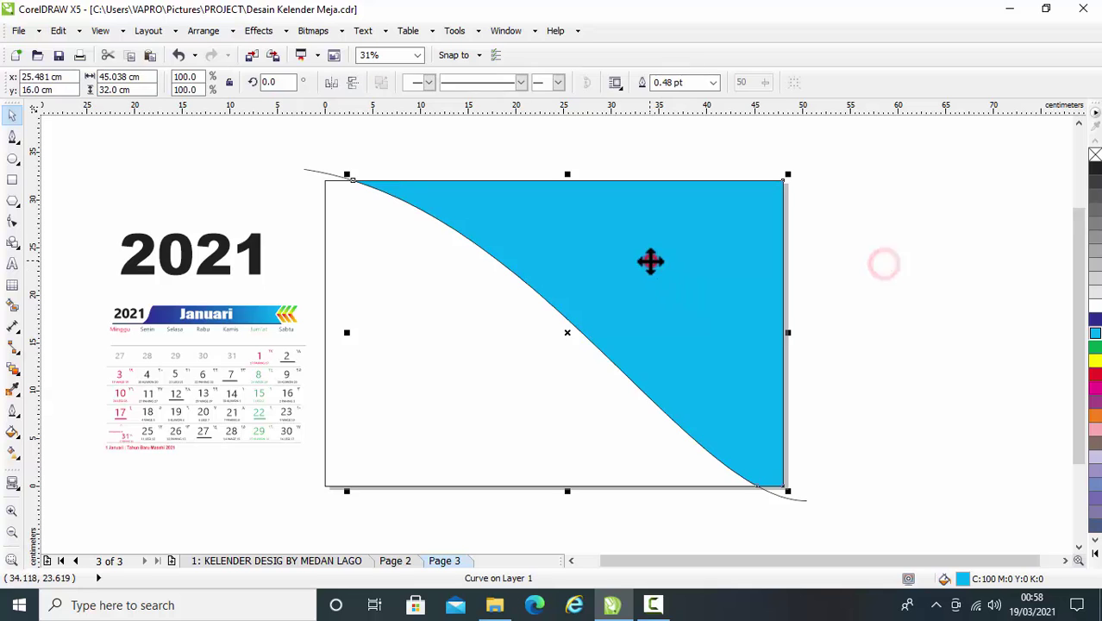
{"action": "left_click_drag", "start_coordinate": [607, 244], "coordinate": [776, 206]}
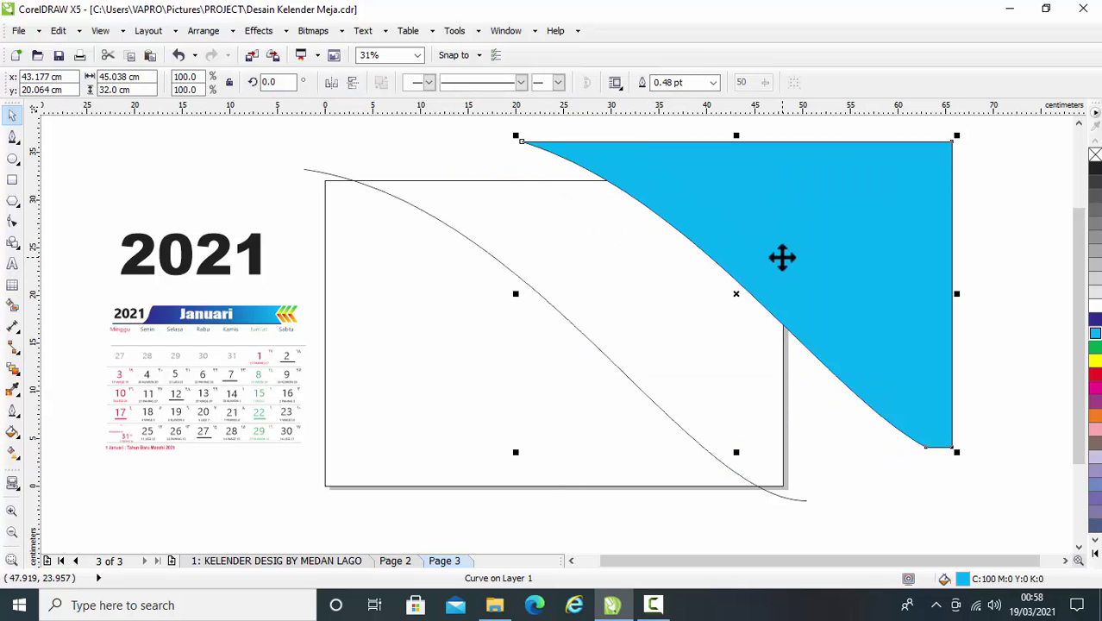
{"action": "key", "text": "ctrl+z"}
{"action": "left_click", "coordinate": [878, 296]}
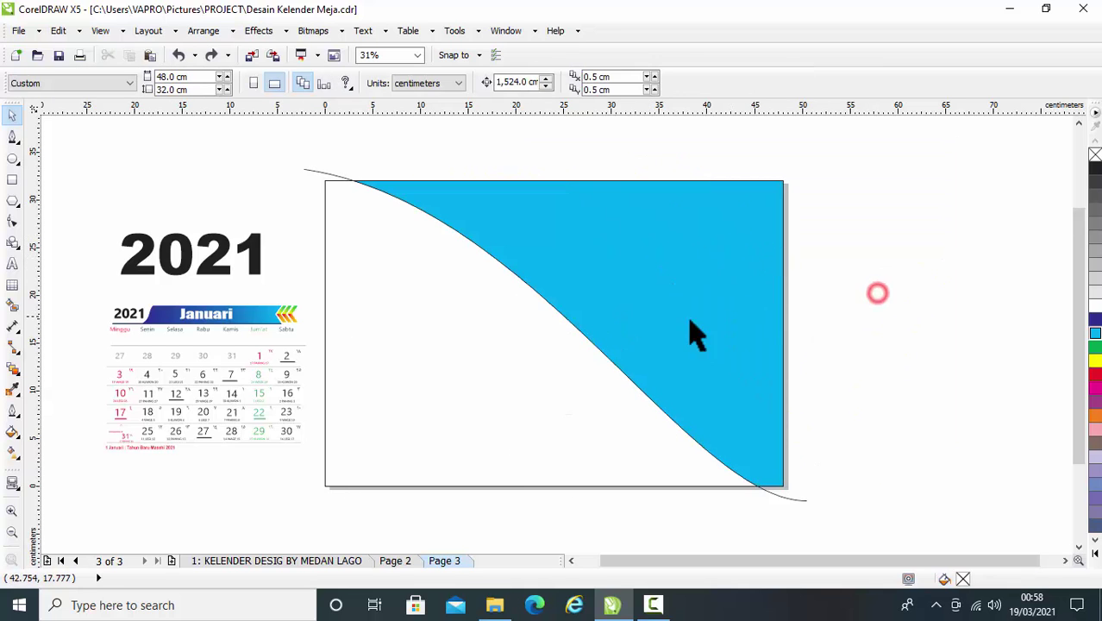
Try a Smart Fill on the page area below the S-curve, testing several colours up to magenta
{"action": "left_click", "coordinate": [13, 304]}
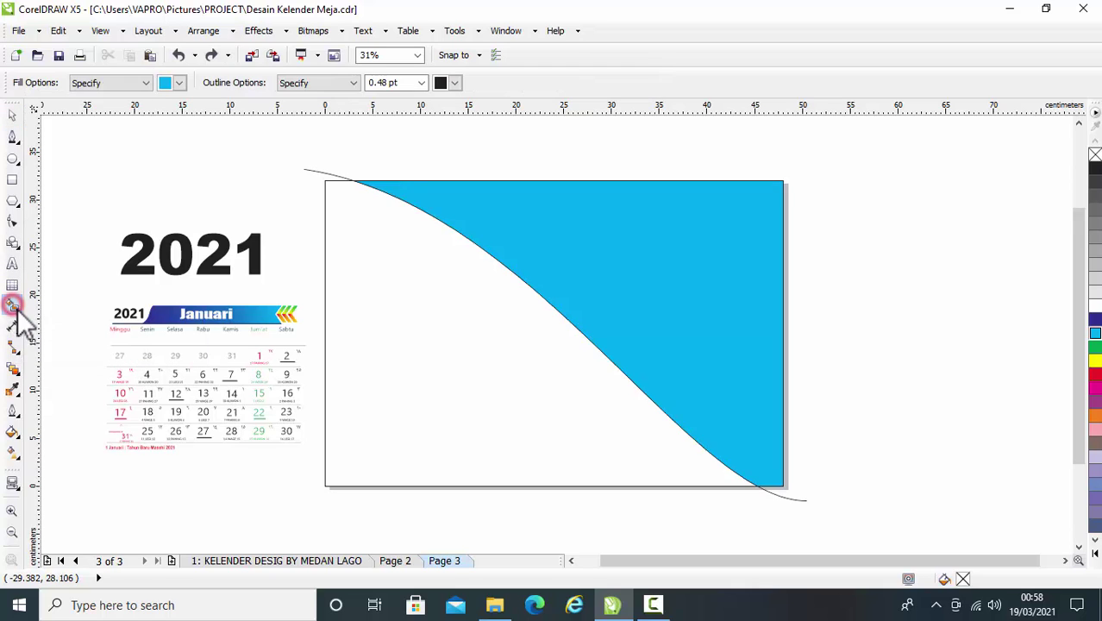
{"action": "left_click", "coordinate": [485, 373]}
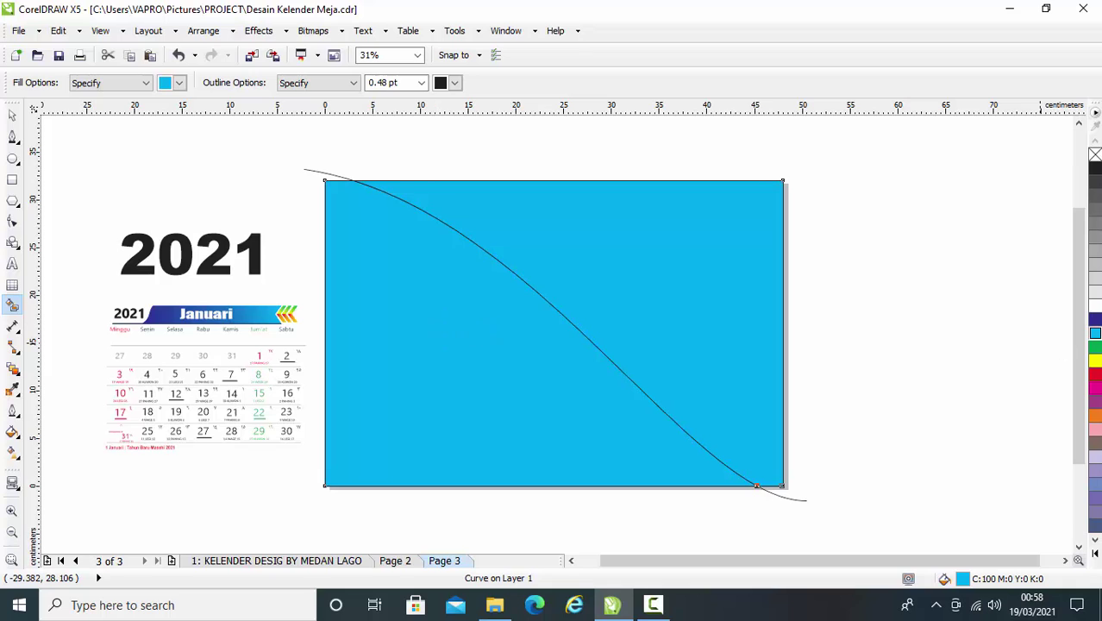
{"action": "left_click", "coordinate": [1094, 348]}
{"action": "left_click", "coordinate": [1093, 372]}
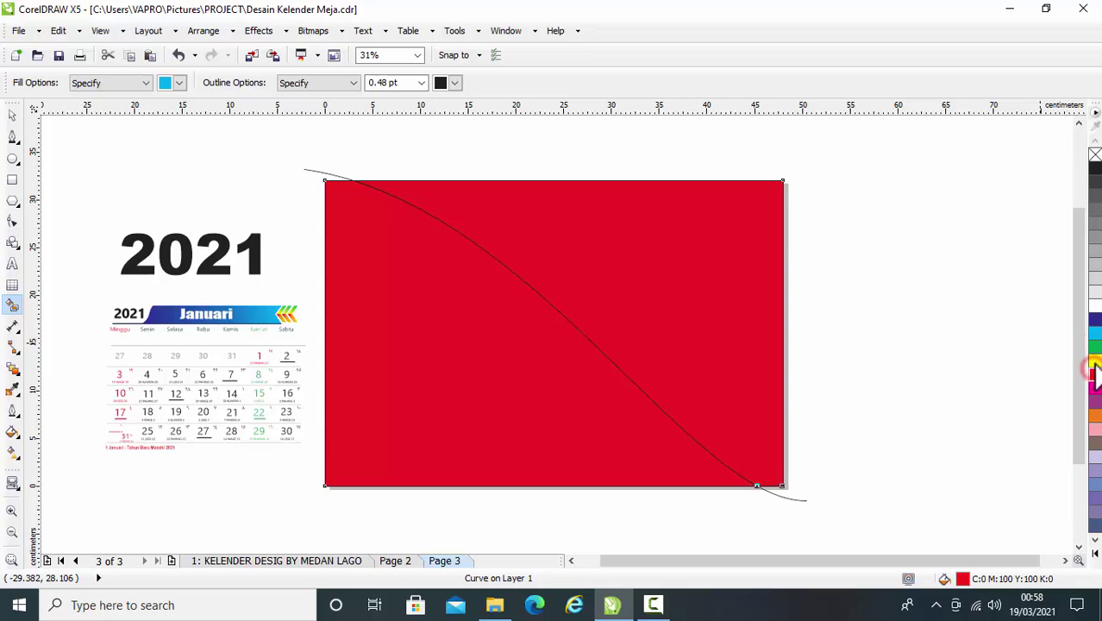
{"action": "left_click", "coordinate": [1094, 363]}
{"action": "left_click", "coordinate": [1094, 390]}
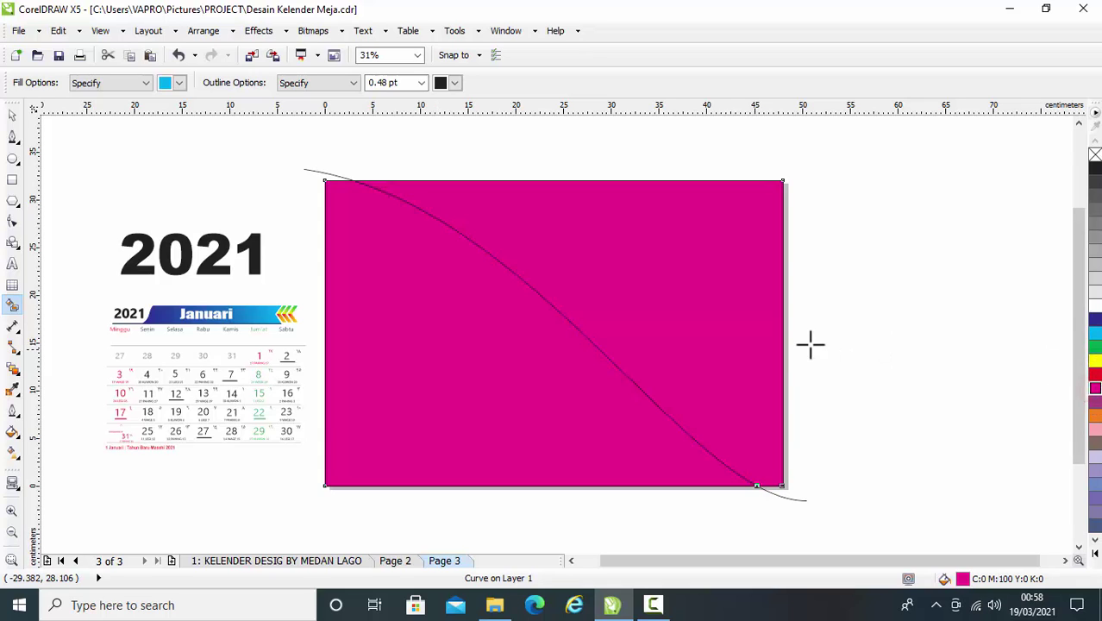
Undo the colour changes and the Smart Fill made below the S-curve
{"action": "key", "text": "ctrl+z"}
{"action": "key", "text": "ctrl+z"}
{"action": "key", "text": "ctrl+z"}
{"action": "key", "text": "ctrl+z"}
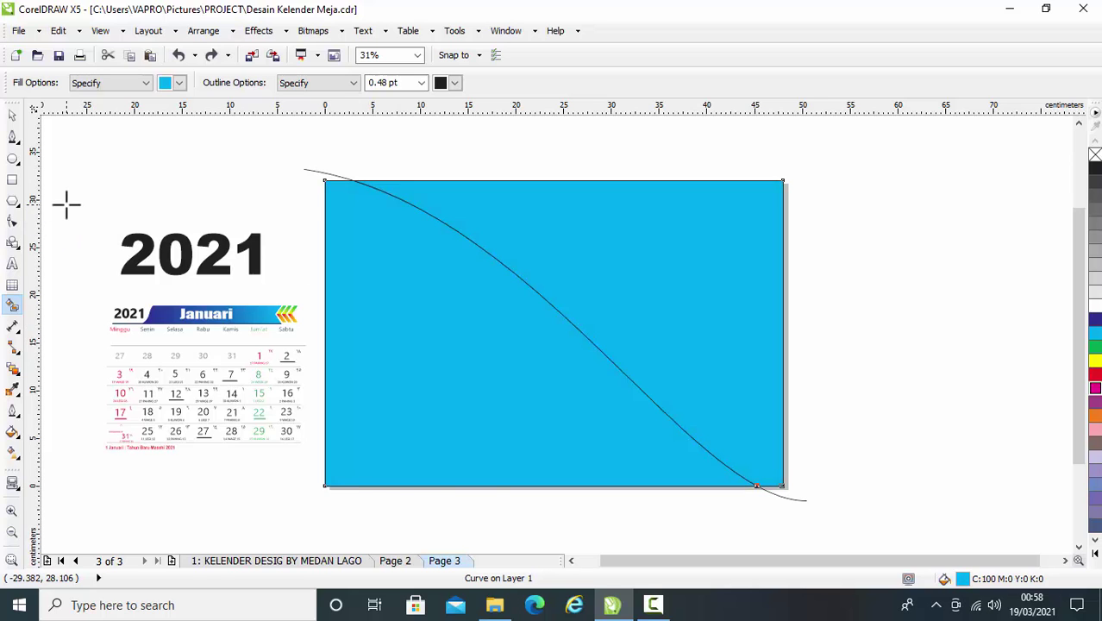
{"action": "key", "text": "ctrl+z"}
{"action": "left_click", "coordinate": [13, 116]}
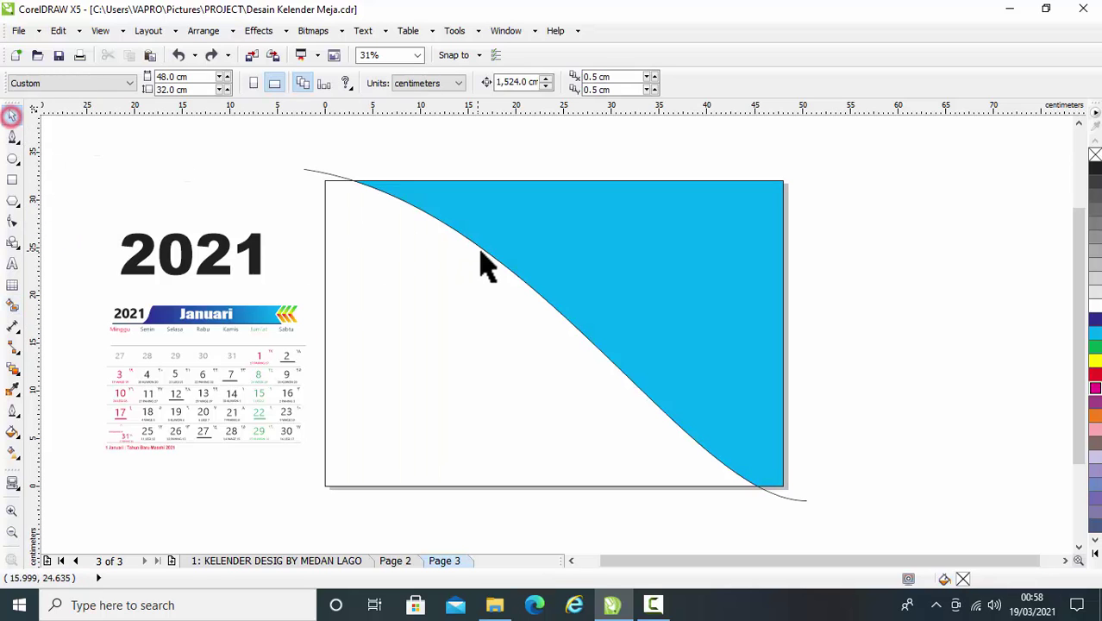
Try moving the cyan shape aside, with a cyan Smart Fill shape made below the S-curve and shifted down
{"action": "left_click", "coordinate": [635, 315]}
{"action": "left_click_drag", "start_coordinate": [640, 273], "coordinate": [799, 250]}
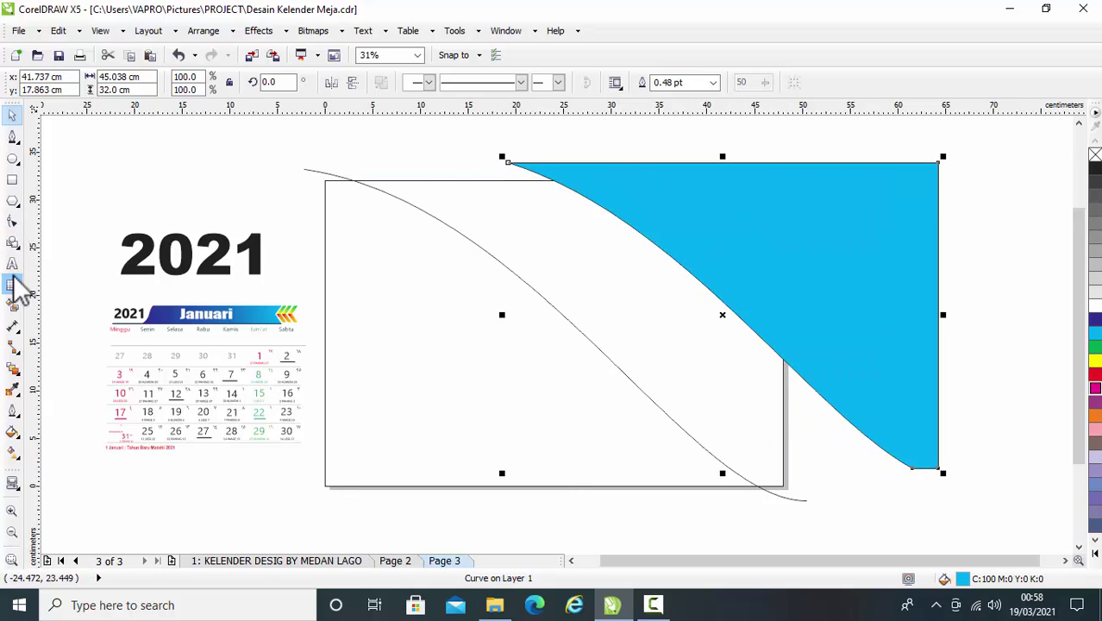
{"action": "left_click", "coordinate": [12, 306]}
{"action": "left_click", "coordinate": [415, 330]}
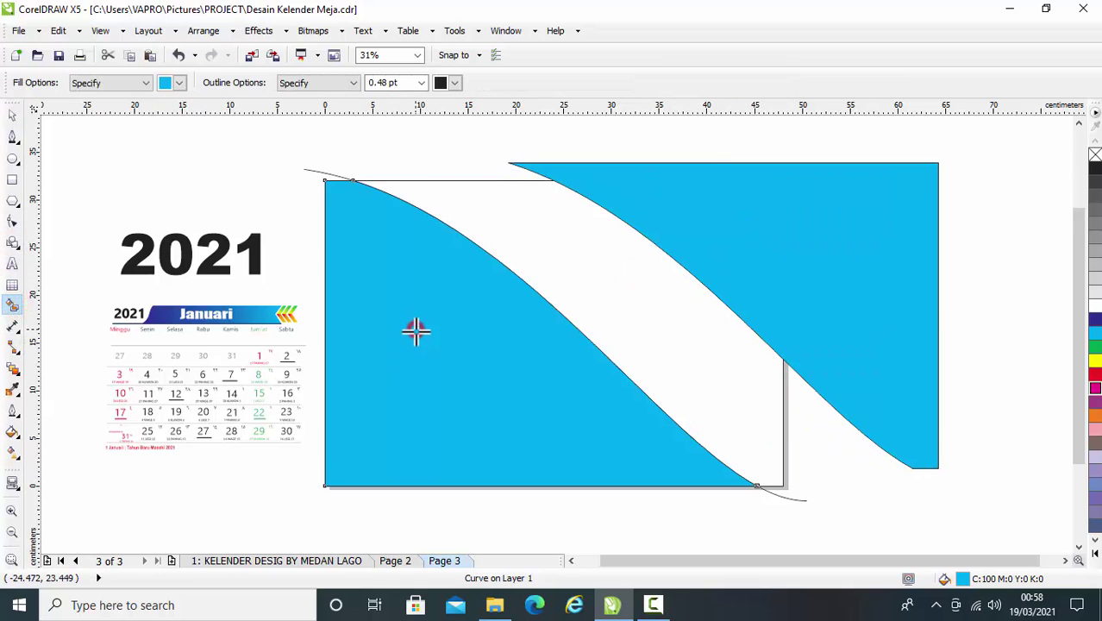
{"action": "left_click", "coordinate": [12, 115]}
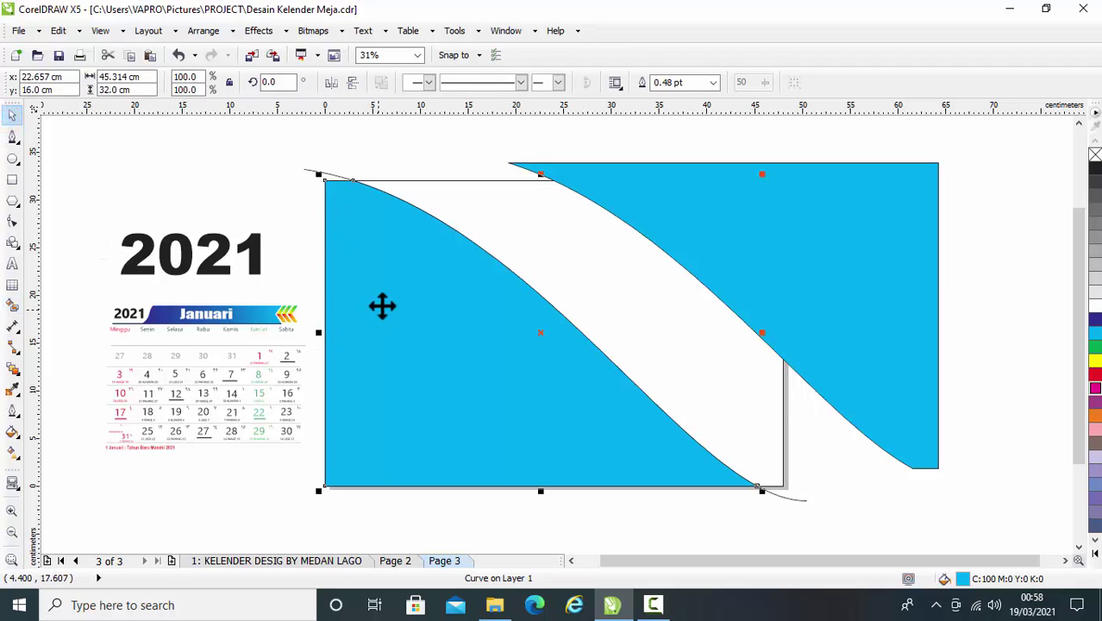
{"action": "left_click_drag", "start_coordinate": [381, 303], "coordinate": [371, 377]}
Undo the lower shape's move and fill, as well as the upper cyan shape's move
{"action": "key", "text": "ctrl+z"}
{"action": "key", "text": "ctrl+z"}
{"action": "key", "text": "ctrl+z"}
Delete the S-curve guide line that extends beyond the page
{"action": "left_click", "coordinate": [886, 322]}
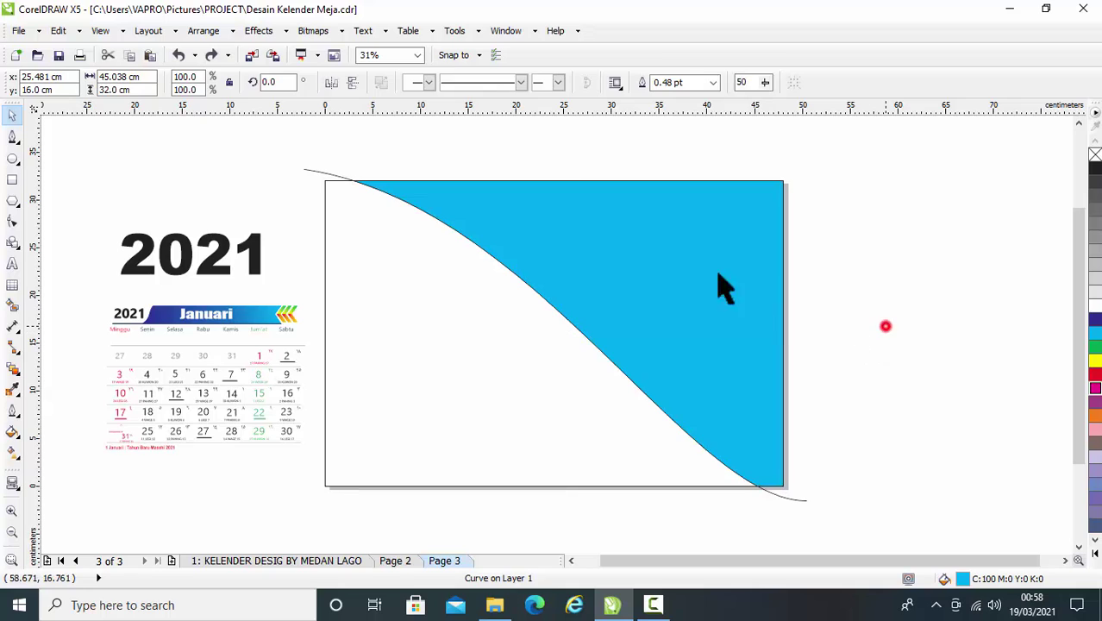
{"action": "left_click", "coordinate": [314, 171]}
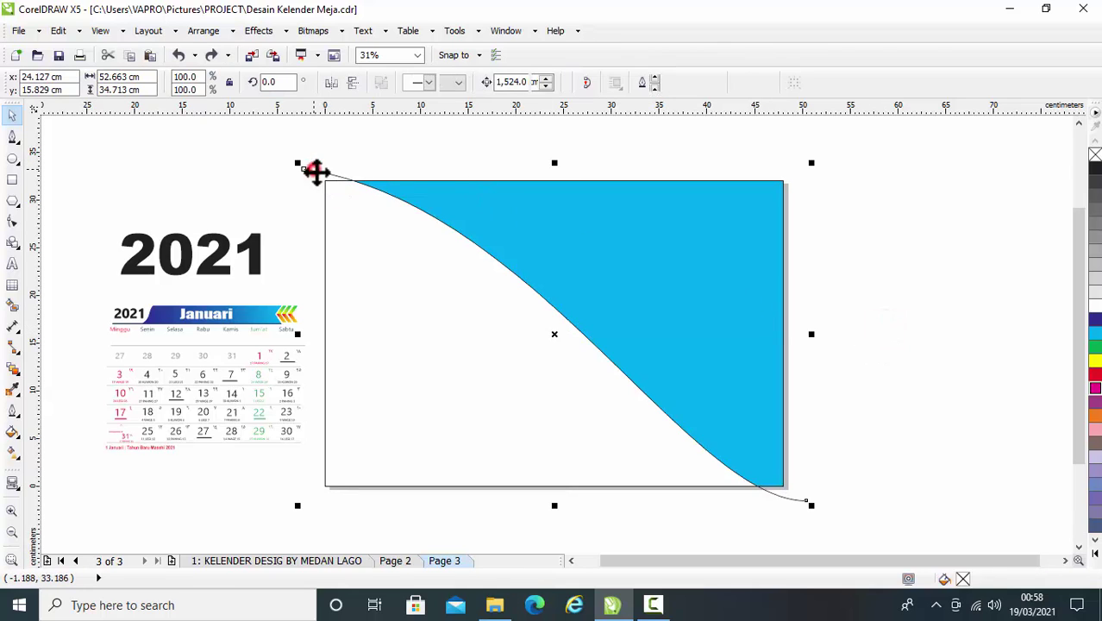
{"action": "key", "text": "Delete"}
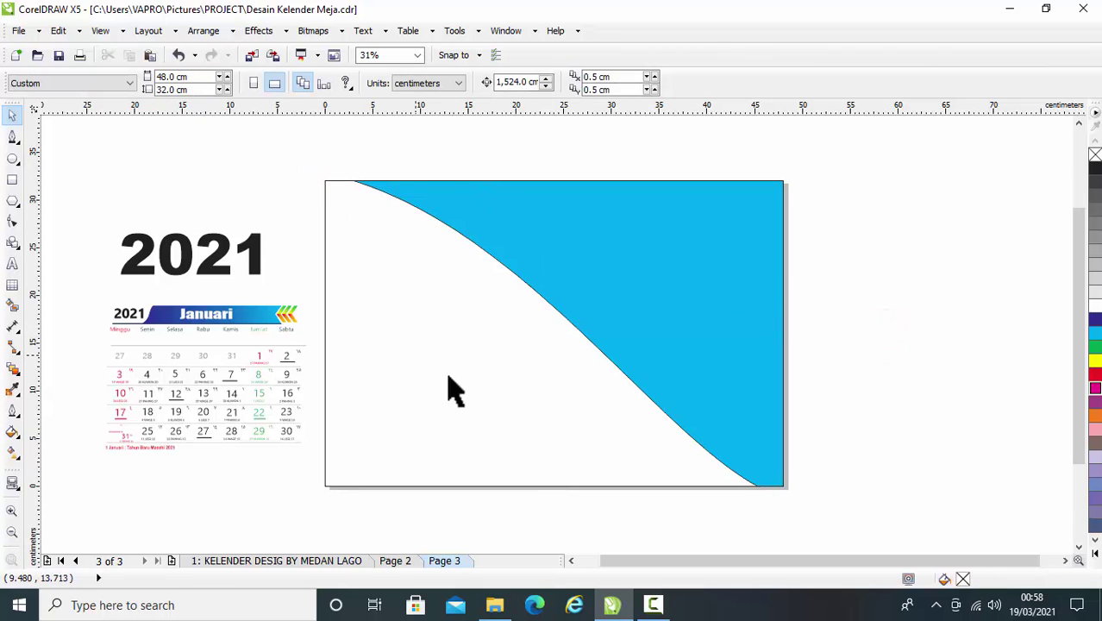
Remove the outline from the cyan shape above the S-curve by setting its outline width to None
{"action": "left_click", "coordinate": [743, 250]}
{"action": "left_click", "coordinate": [715, 83]}
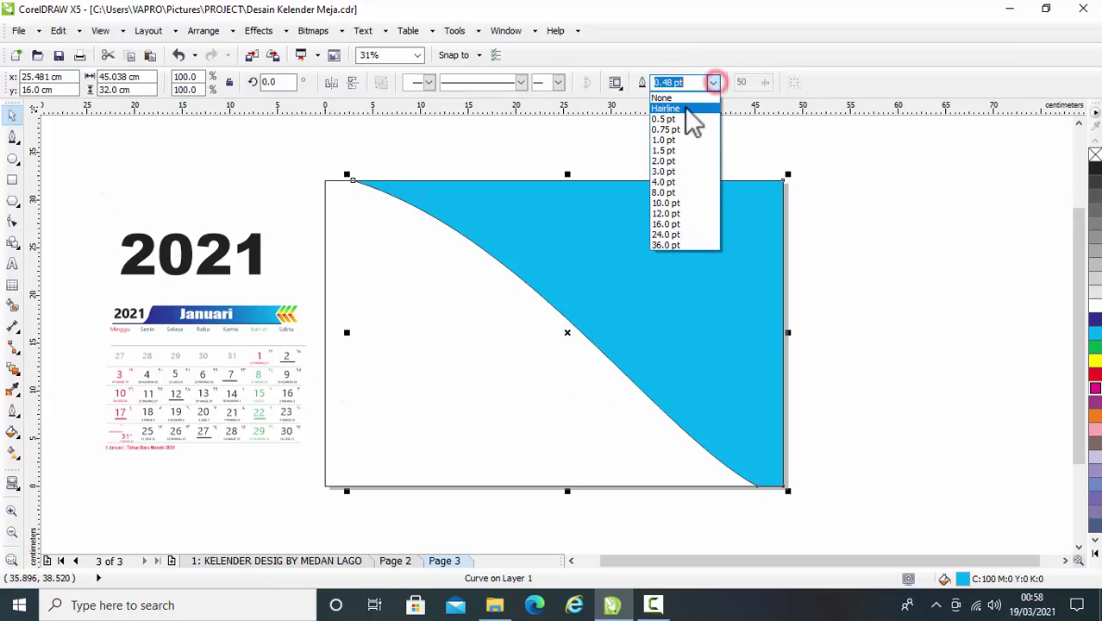
{"action": "left_click", "coordinate": [677, 97]}
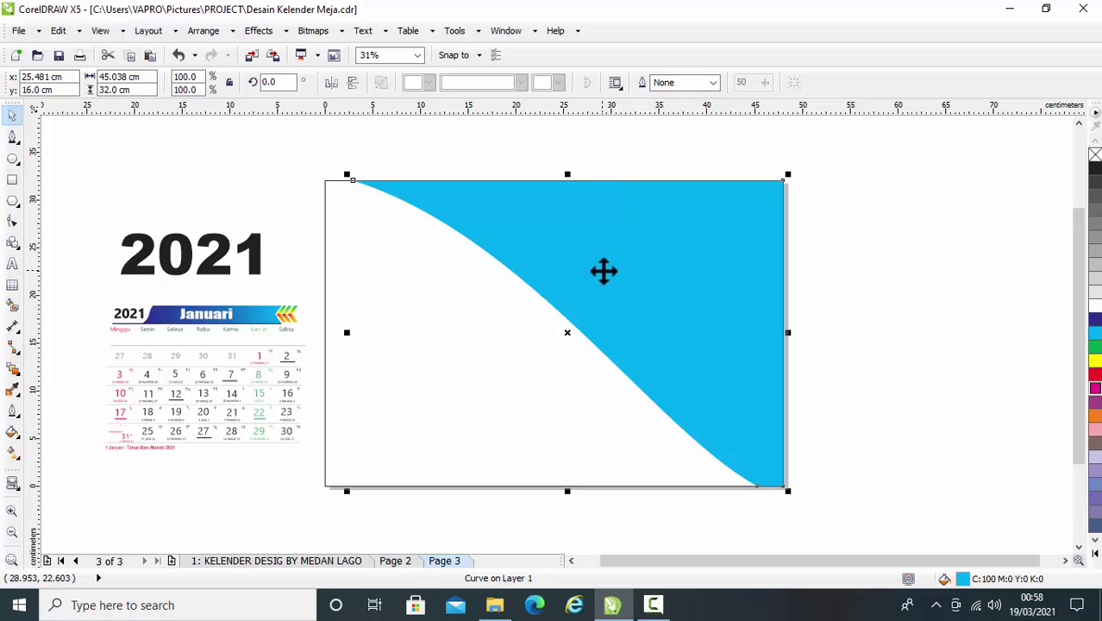
Apply a linear Interactive Fill to the upper shape, from cyan beyond the page's upper-right corner to white at its lower left
{"action": "left_click", "coordinate": [14, 452]}
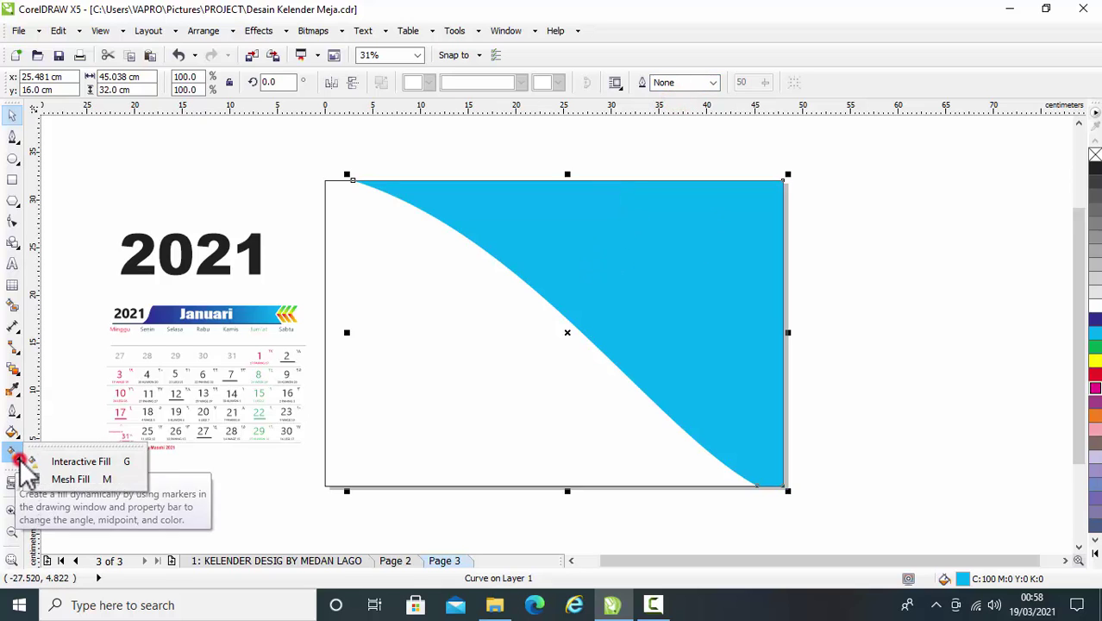
{"action": "left_click", "coordinate": [72, 462]}
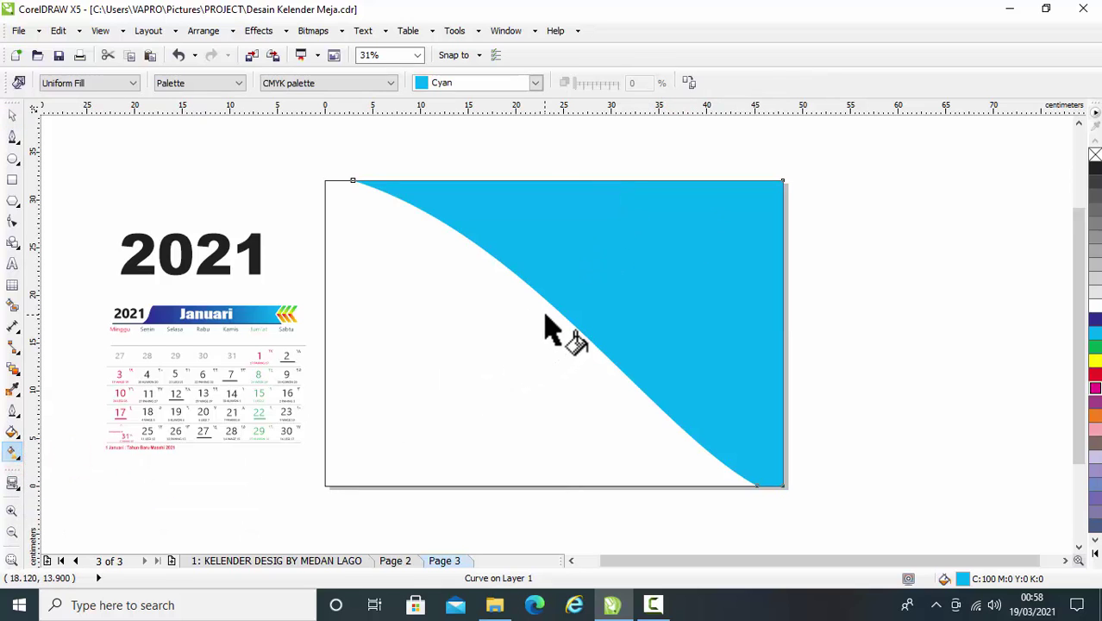
{"action": "left_click_drag", "start_coordinate": [563, 310], "coordinate": [739, 185]}
{"action": "left_click_drag", "start_coordinate": [490, 351], "coordinate": [831, 143]}
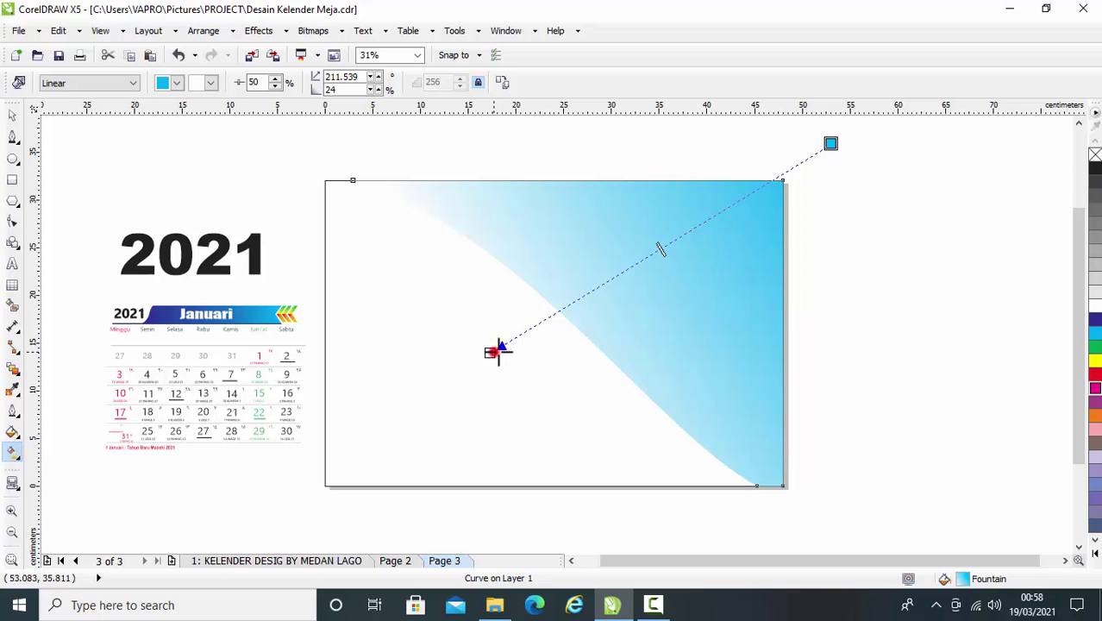
{"action": "left_click_drag", "start_coordinate": [497, 352], "coordinate": [507, 351]}
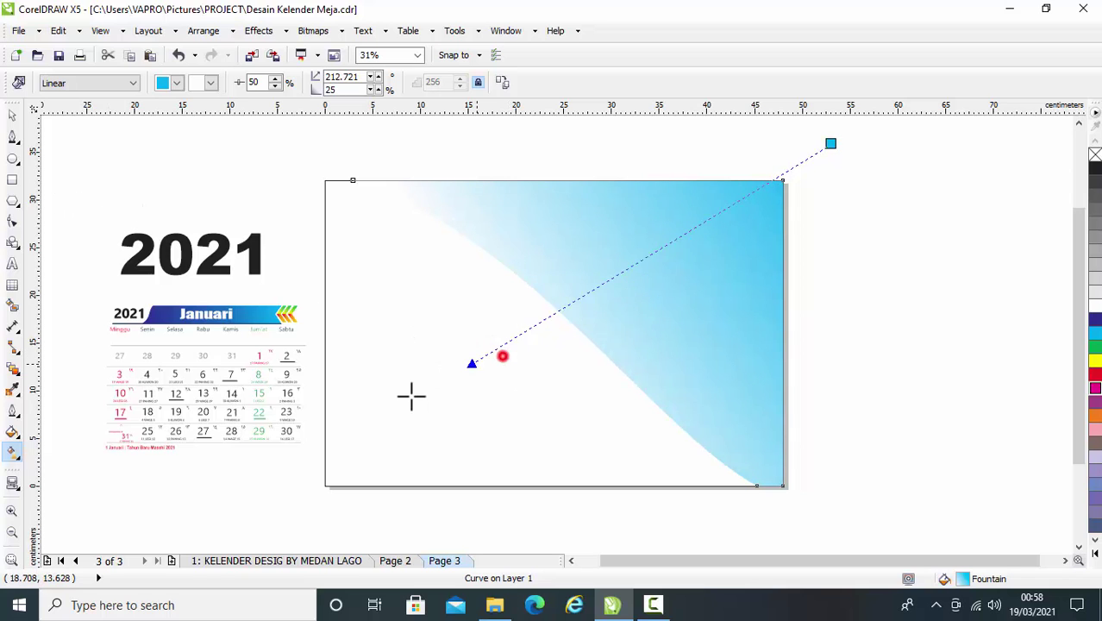
{"action": "left_click_drag", "start_coordinate": [411, 397], "coordinate": [410, 395]}
{"action": "left_click", "coordinate": [12, 115]}
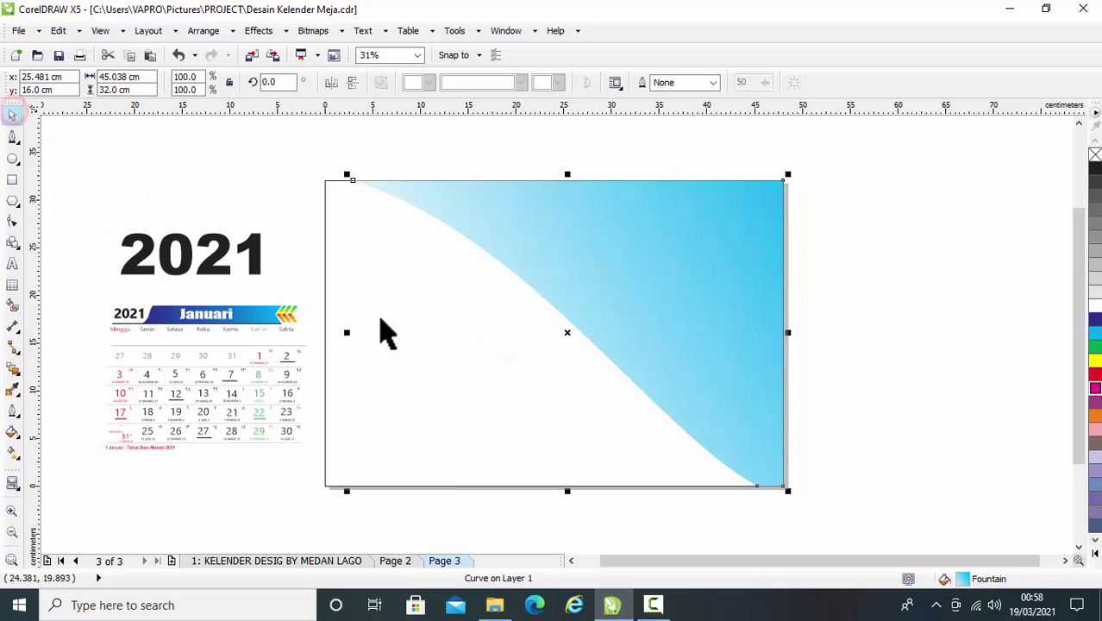
{"action": "left_click", "coordinate": [157, 176]}
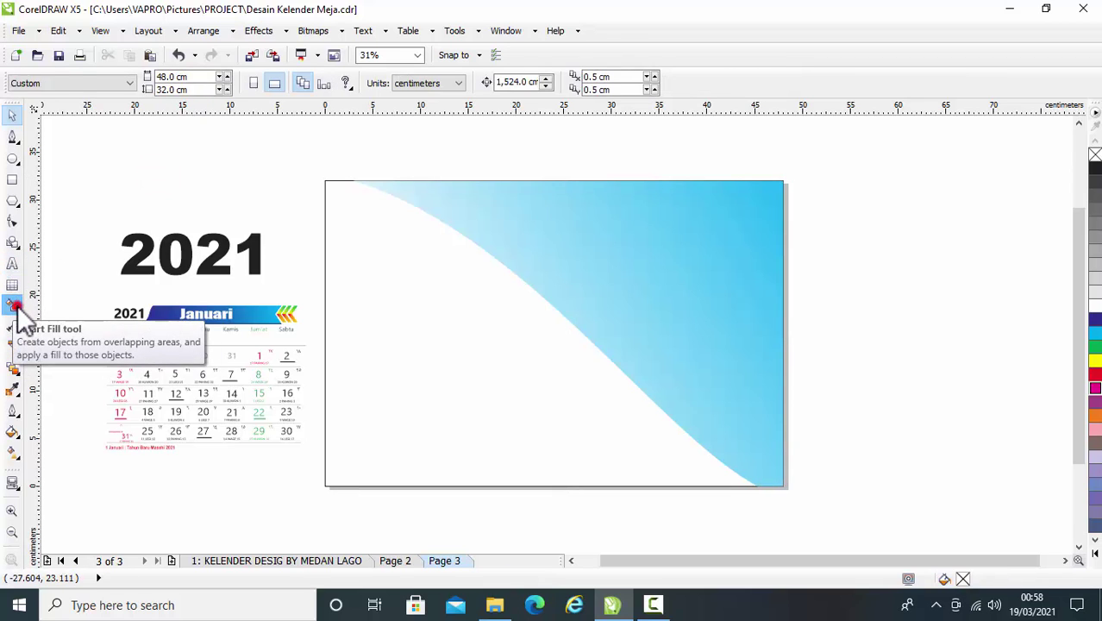
Create a cyan shape with a 0.48 pt outline in the area below the S-curve using Smart Fill
{"action": "left_click", "coordinate": [13, 305]}
{"action": "left_click", "coordinate": [448, 408]}
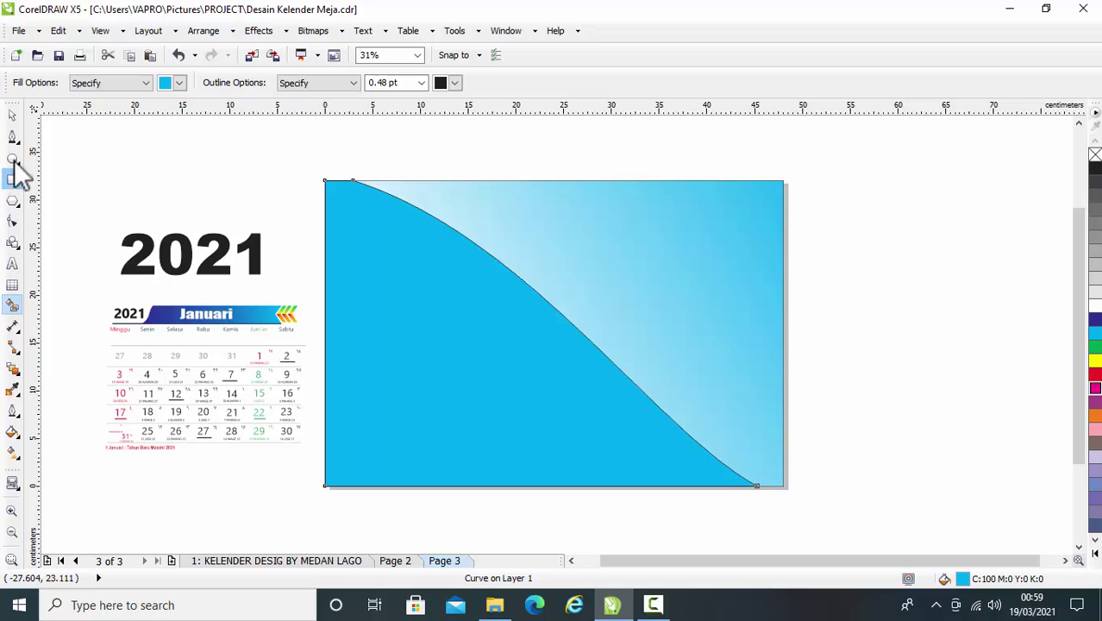
{"action": "left_click", "coordinate": [12, 114]}
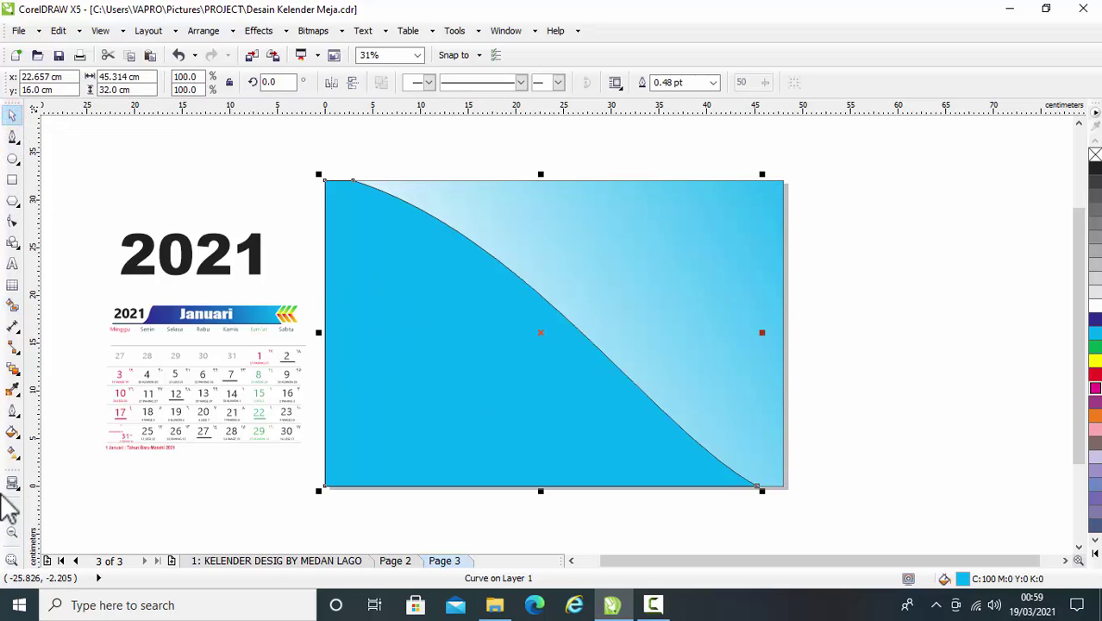
Apply a linear Interactive Fill to the lower shape, from cyan at its upper right to white near the page's lower-left corner
{"action": "left_click", "coordinate": [13, 452]}
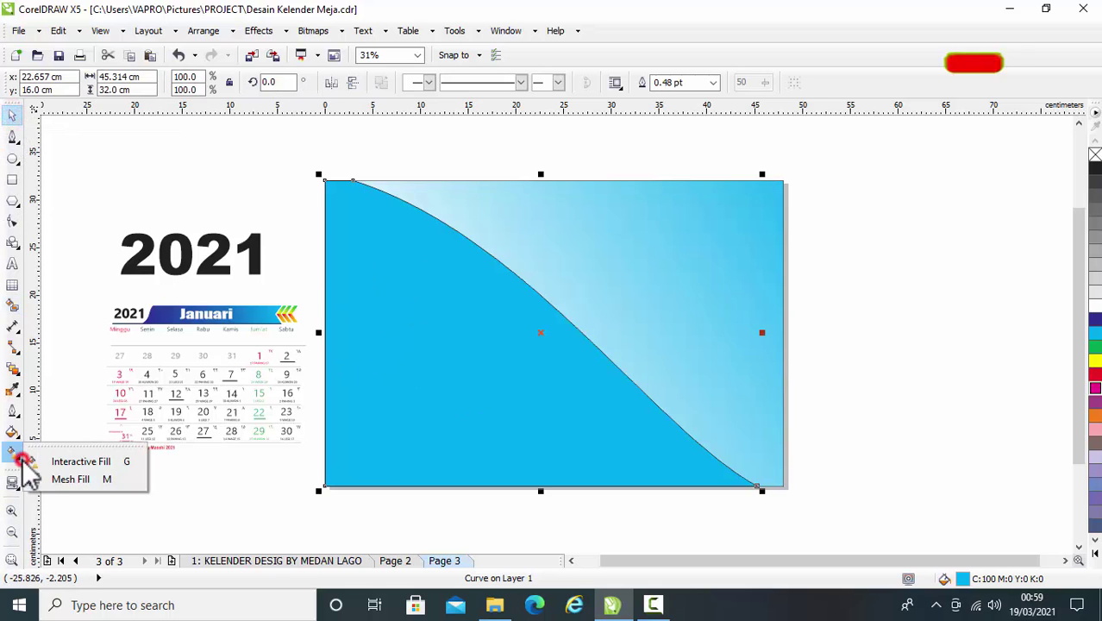
{"action": "left_click", "coordinate": [73, 462]}
{"action": "left_click_drag", "start_coordinate": [562, 317], "coordinate": [473, 382]}
{"action": "left_click_drag", "start_coordinate": [561, 318], "coordinate": [684, 233]}
{"action": "left_click_drag", "start_coordinate": [460, 389], "coordinate": [370, 454]}
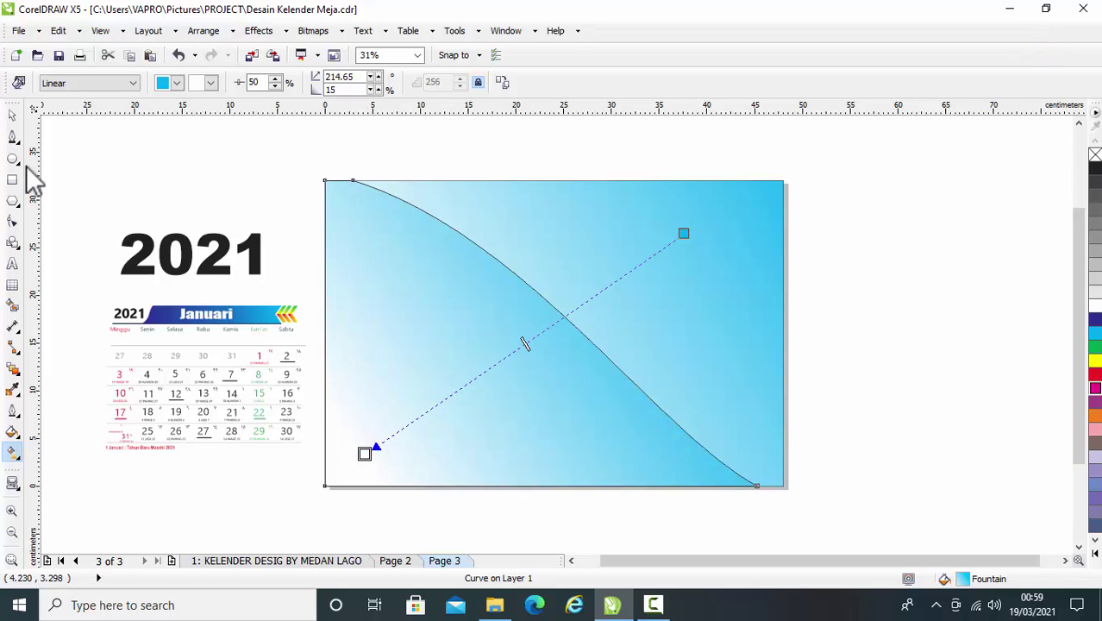
{"action": "left_click", "coordinate": [12, 115]}
{"action": "left_click", "coordinate": [937, 325]}
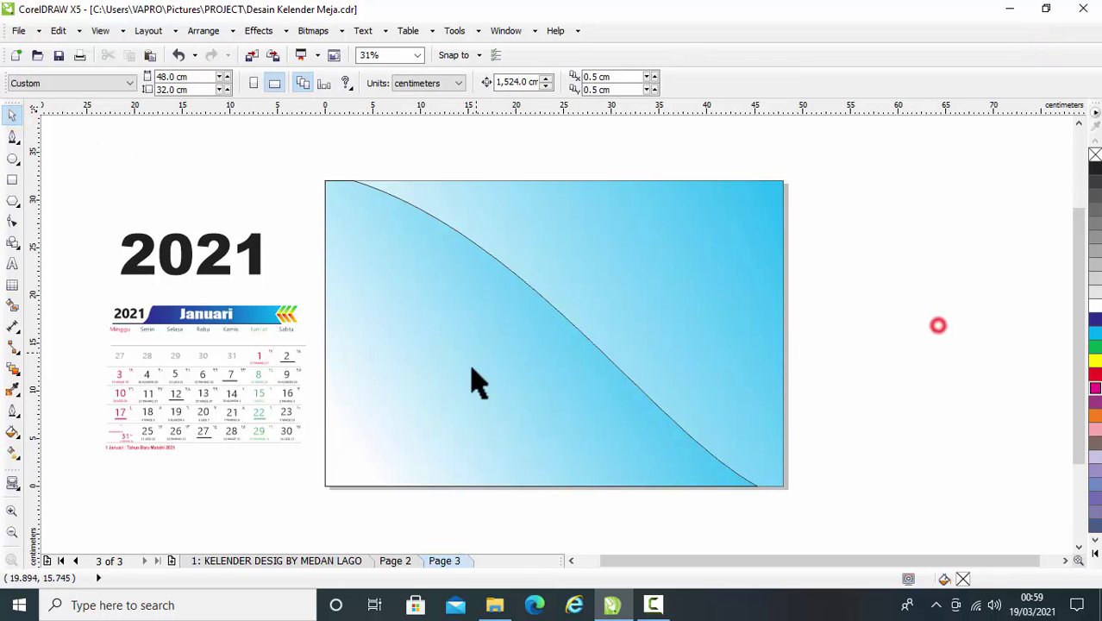
Remove the outline from the gradient shape below the S-curve by setting its outline width to None
{"action": "left_click", "coordinate": [464, 324]}
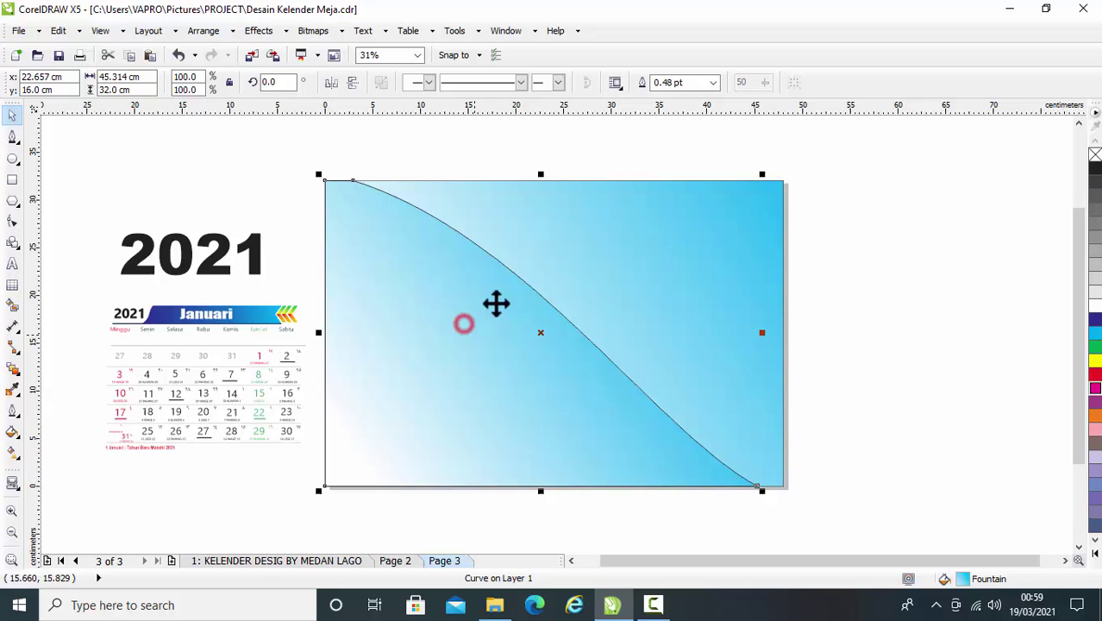
{"action": "left_click", "coordinate": [714, 82]}
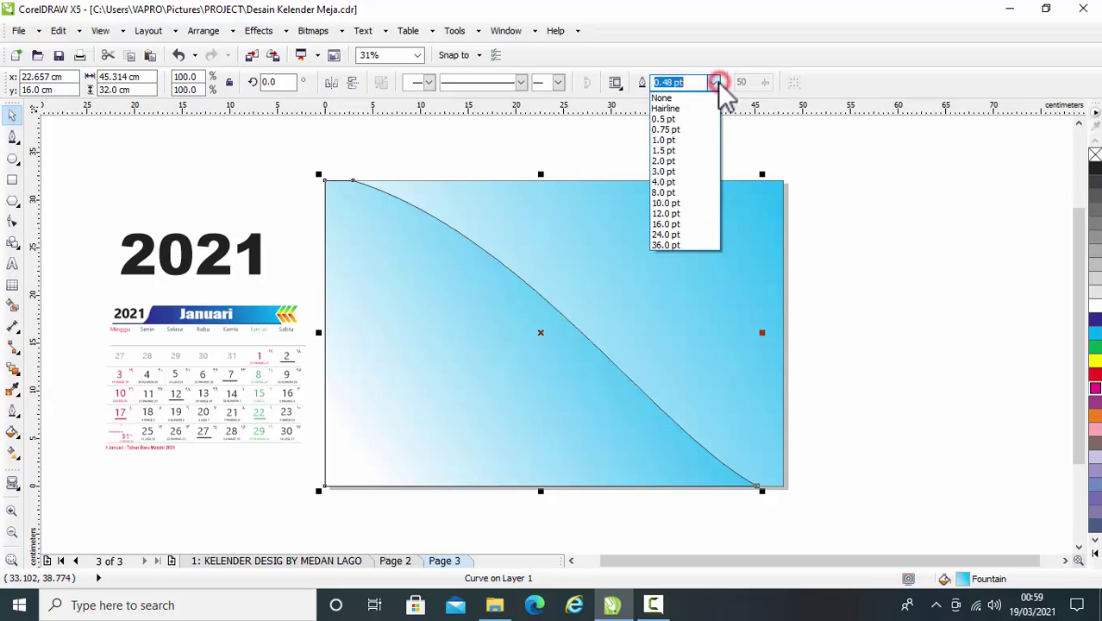
{"action": "left_click", "coordinate": [670, 97]}
{"action": "left_click", "coordinate": [128, 179]}
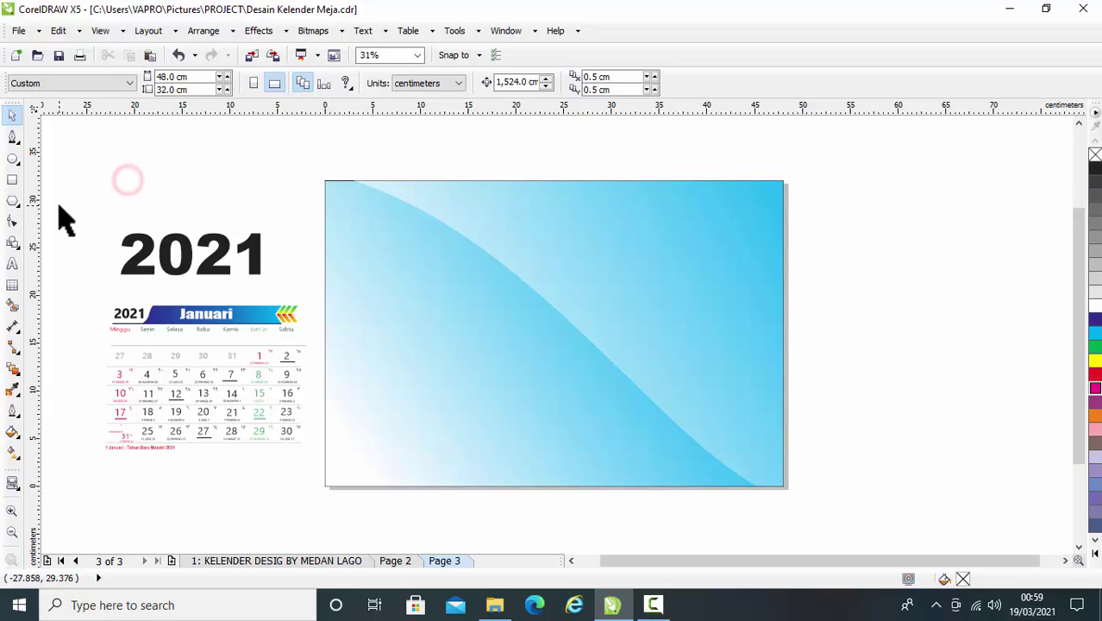
Select the January calendar group and order it in front of the gradient shape below the S-curve
{"action": "left_click_drag", "start_coordinate": [58, 207], "coordinate": [311, 488]}
{"action": "left_click_drag", "start_coordinate": [231, 316], "coordinate": [556, 328]}
{"action": "key", "text": "ctrl+z"}
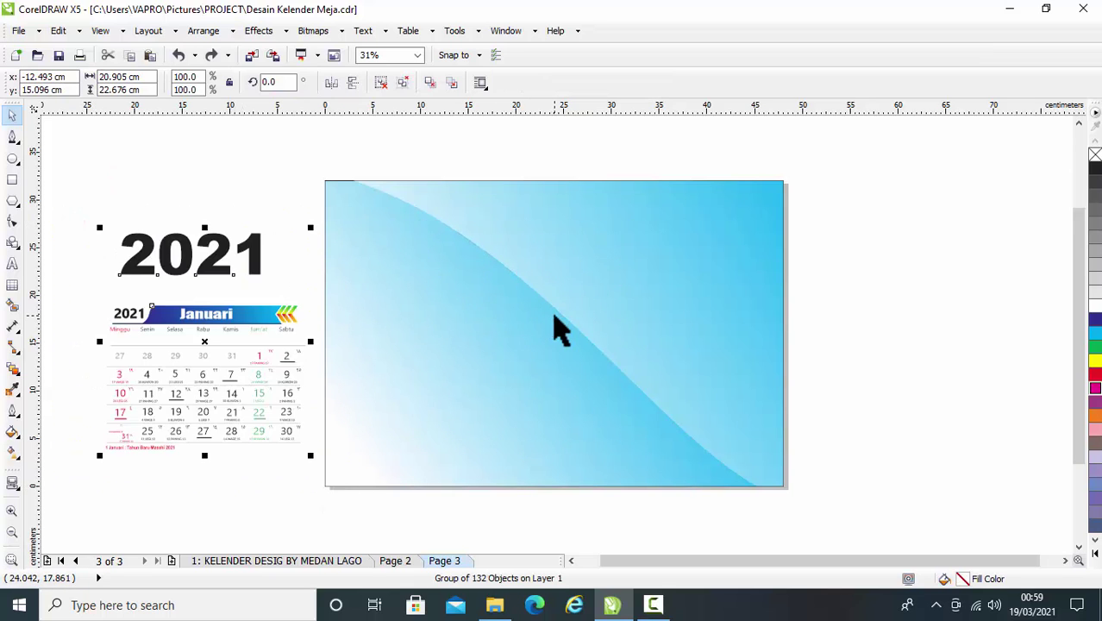
{"action": "right_click", "coordinate": [202, 345]}
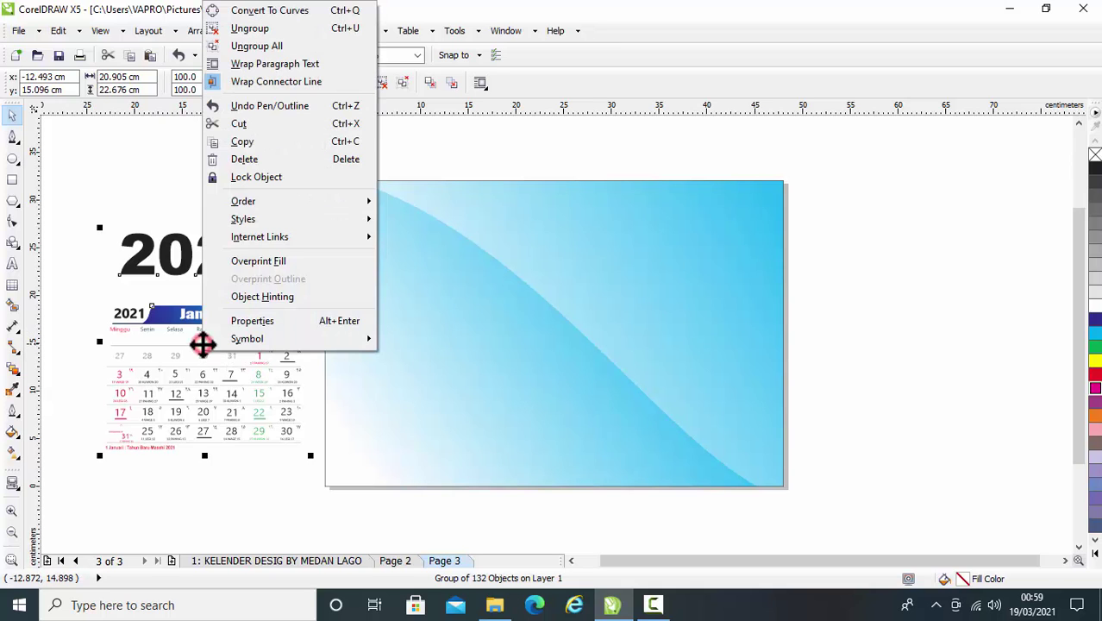
{"action": "mouse_move", "coordinate": [352, 205]}
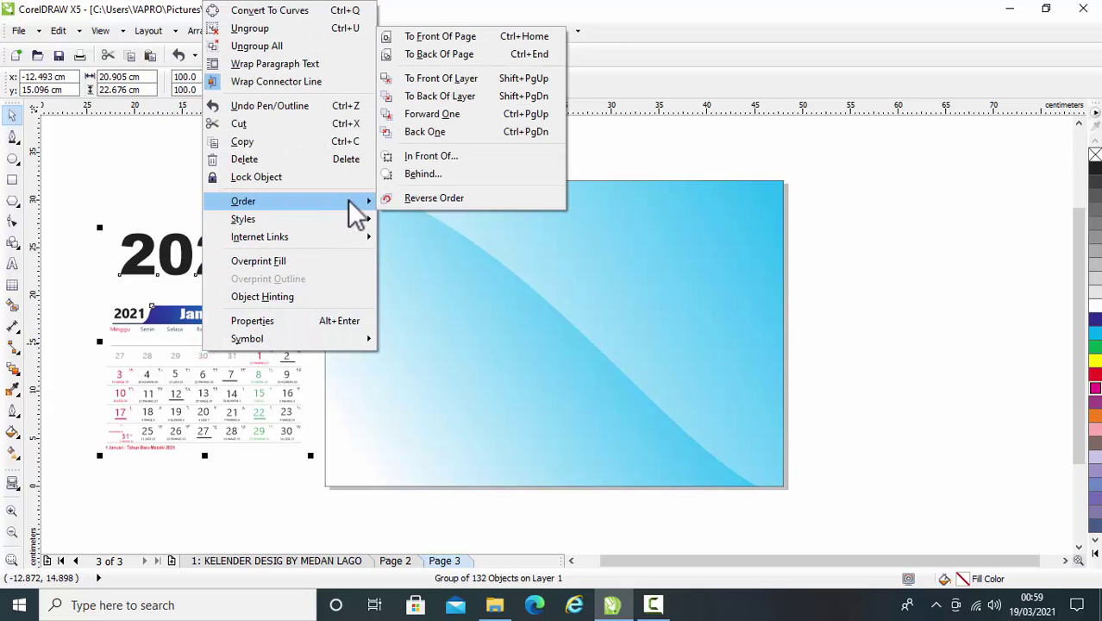
{"action": "left_click", "coordinate": [434, 159]}
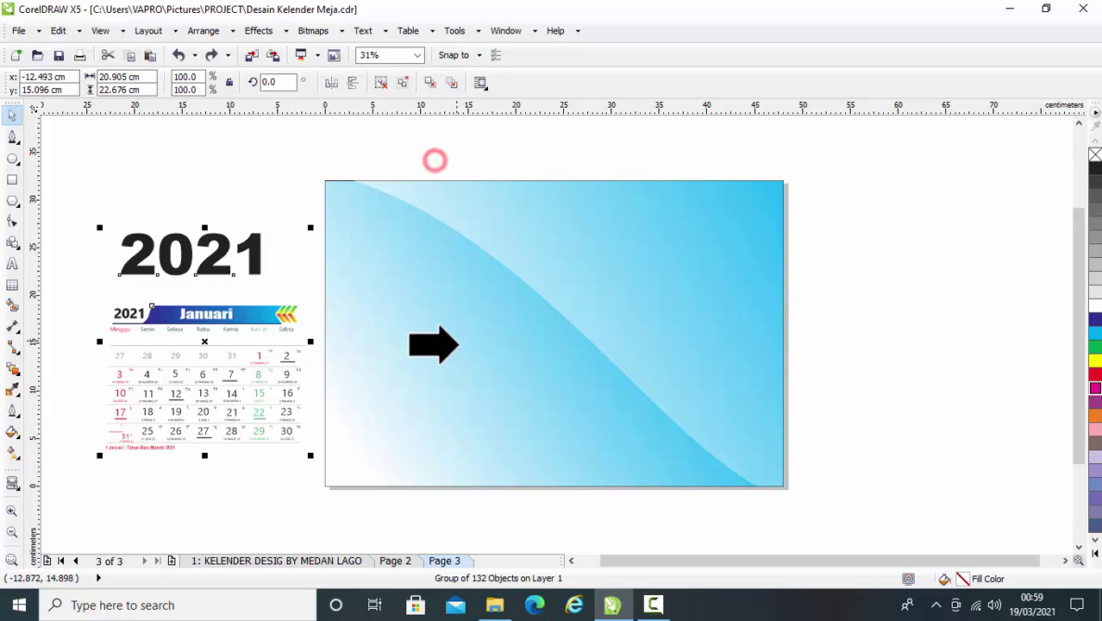
{"action": "left_click", "coordinate": [462, 349]}
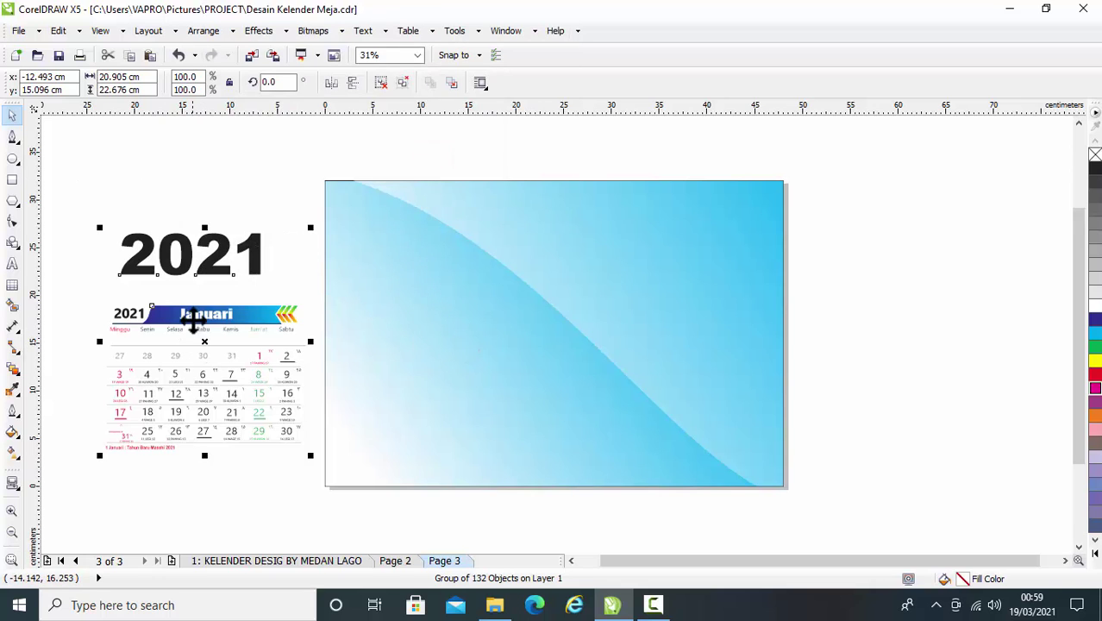
Move the calendar group onto the left part of the page and enlarge it proportionally to about 27.3 × 29.7 cm
{"action": "left_click_drag", "start_coordinate": [193, 318], "coordinate": [462, 315]}
{"action": "left_click_drag", "start_coordinate": [548, 312], "coordinate": [476, 300]}
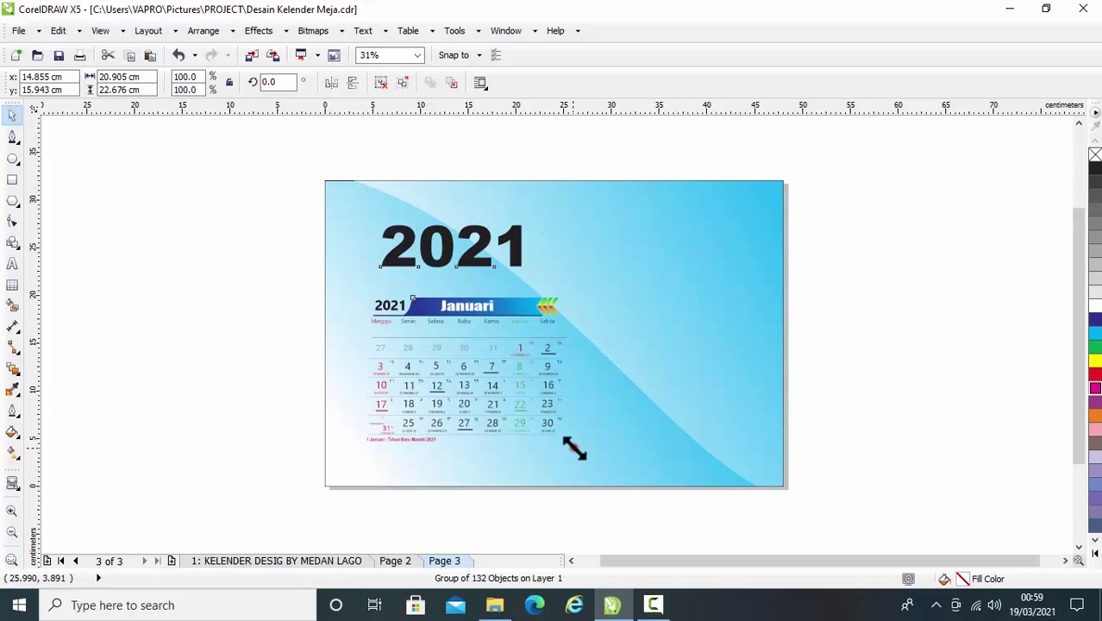
{"action": "left_click_drag", "start_coordinate": [574, 449], "coordinate": [598, 463]}
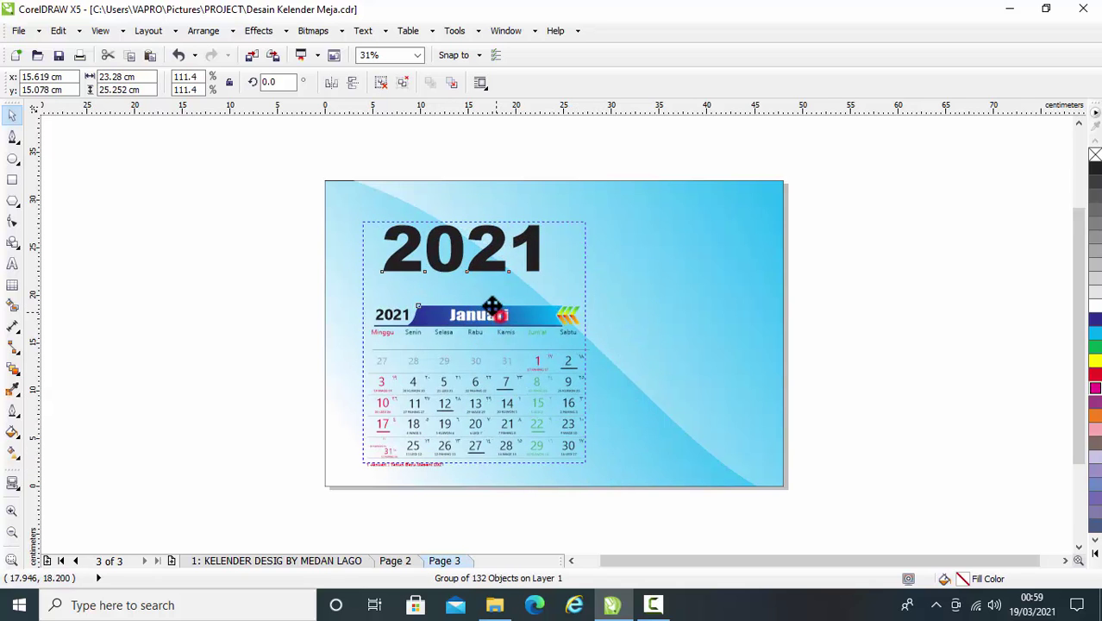
{"action": "left_click_drag", "start_coordinate": [491, 306], "coordinate": [455, 267]}
{"action": "left_click_drag", "start_coordinate": [558, 434], "coordinate": [597, 474]}
{"action": "mouse_move", "coordinate": [488, 299]}
{"action": "left_mouse_down"}
{"action": "mouse_move", "coordinate": [499, 303]}
{"action": "mouse_move", "coordinate": [489, 305]}
{"action": "left_mouse_up"}
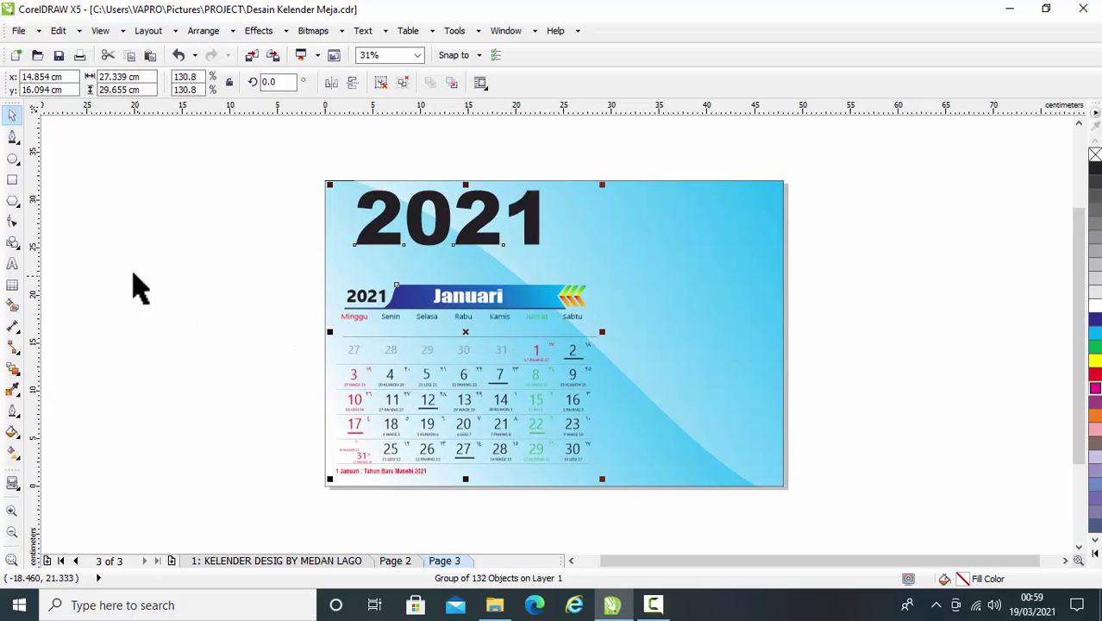
Ungroup all objects of the 2021 January calendar group
{"action": "left_click", "coordinate": [104, 259]}
{"action": "left_click", "coordinate": [441, 242]}
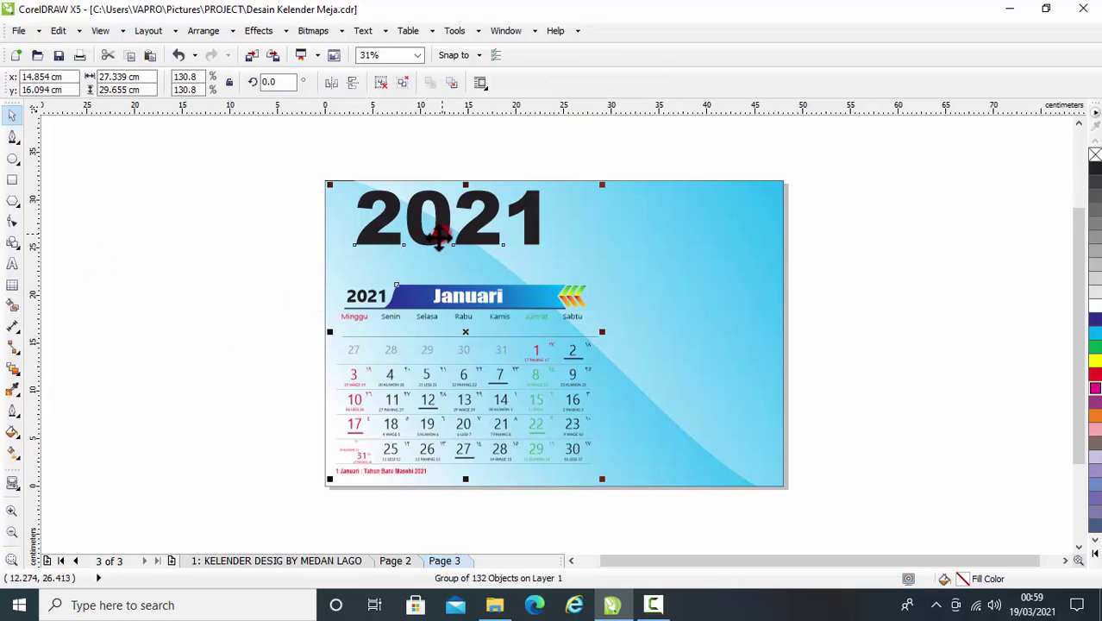
{"action": "right_click", "coordinate": [438, 238]}
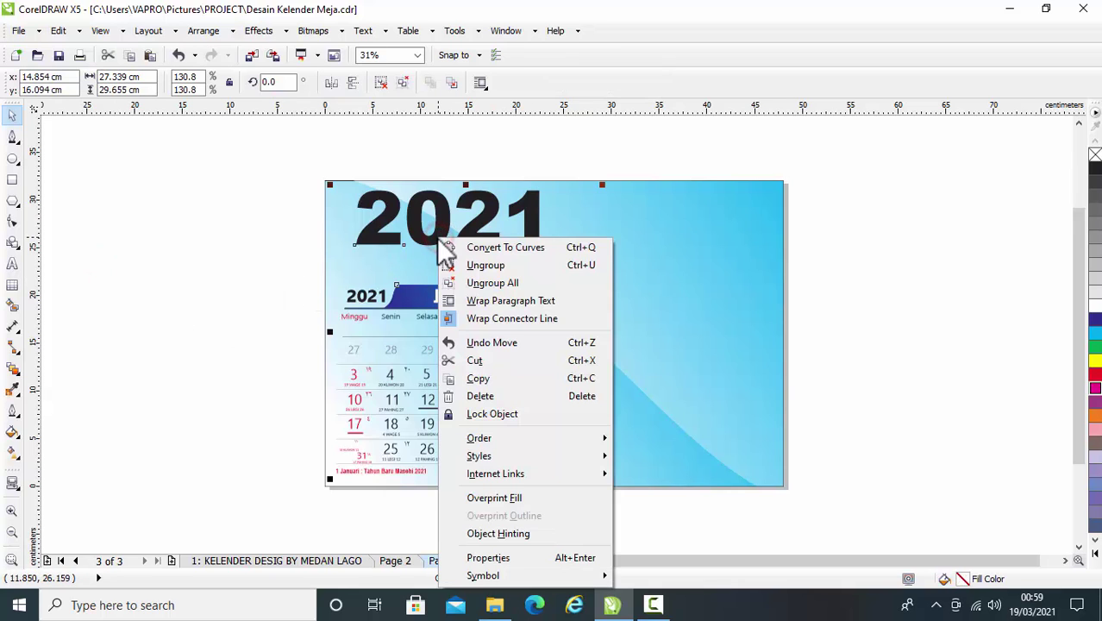
{"action": "left_click", "coordinate": [537, 283]}
{"action": "left_click", "coordinate": [215, 248]}
Move the large 2021 heading down to just above the January banner and fill it red
{"action": "left_click_drag", "start_coordinate": [431, 242], "coordinate": [462, 259]}
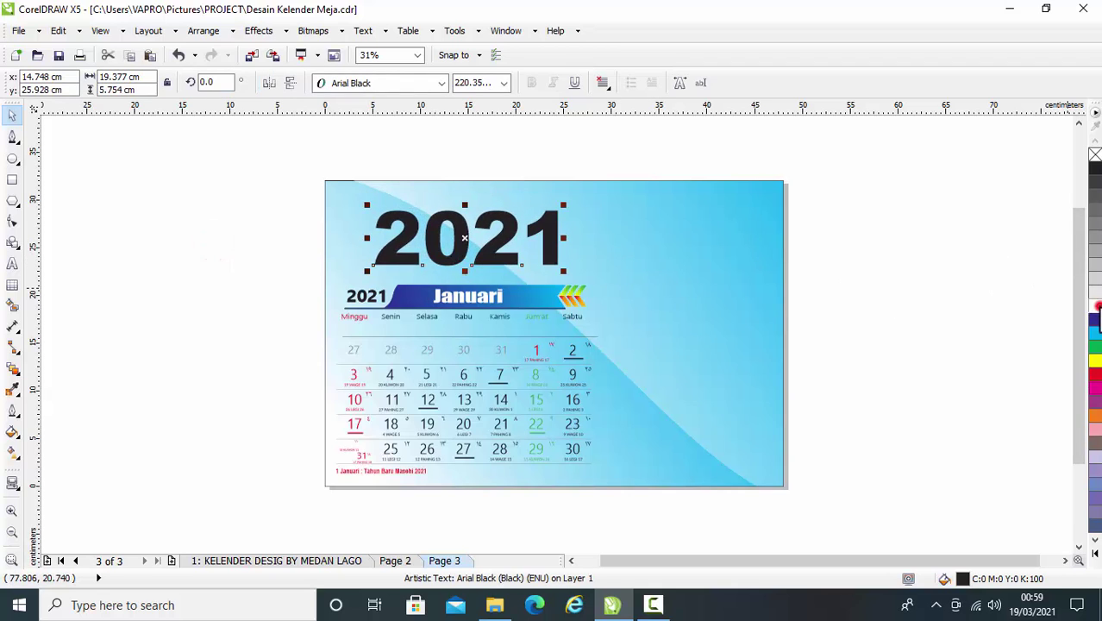
{"action": "left_click", "coordinate": [1095, 306]}
{"action": "left_click", "coordinate": [1094, 361]}
{"action": "left_click", "coordinate": [1093, 374]}
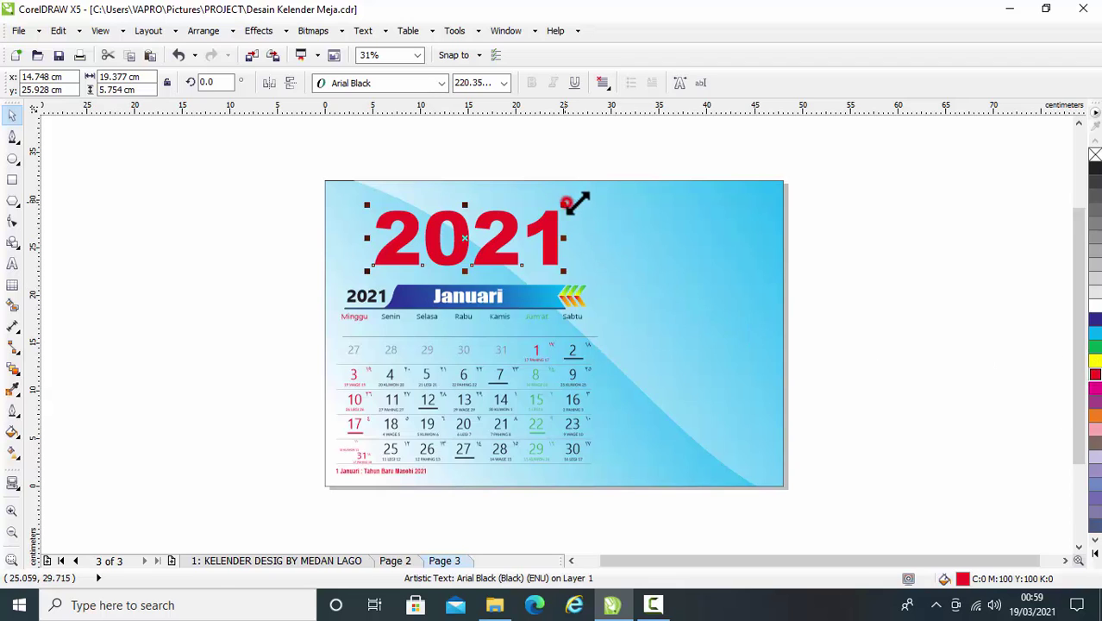
Enlarge the 2021 heading to about 23.6 × 7 cm above the January banner and give it a 2 pt outline
{"action": "left_click_drag", "start_coordinate": [564, 202], "coordinate": [603, 188]}
{"action": "left_click_drag", "start_coordinate": [532, 224], "coordinate": [515, 227]}
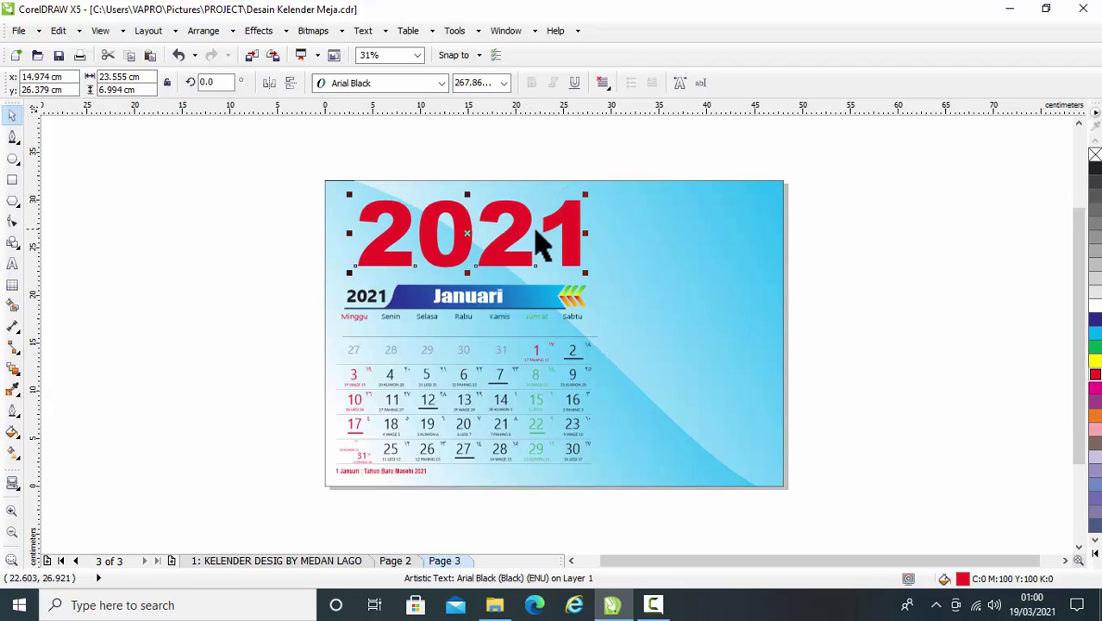
{"action": "left_click", "coordinate": [14, 411]}
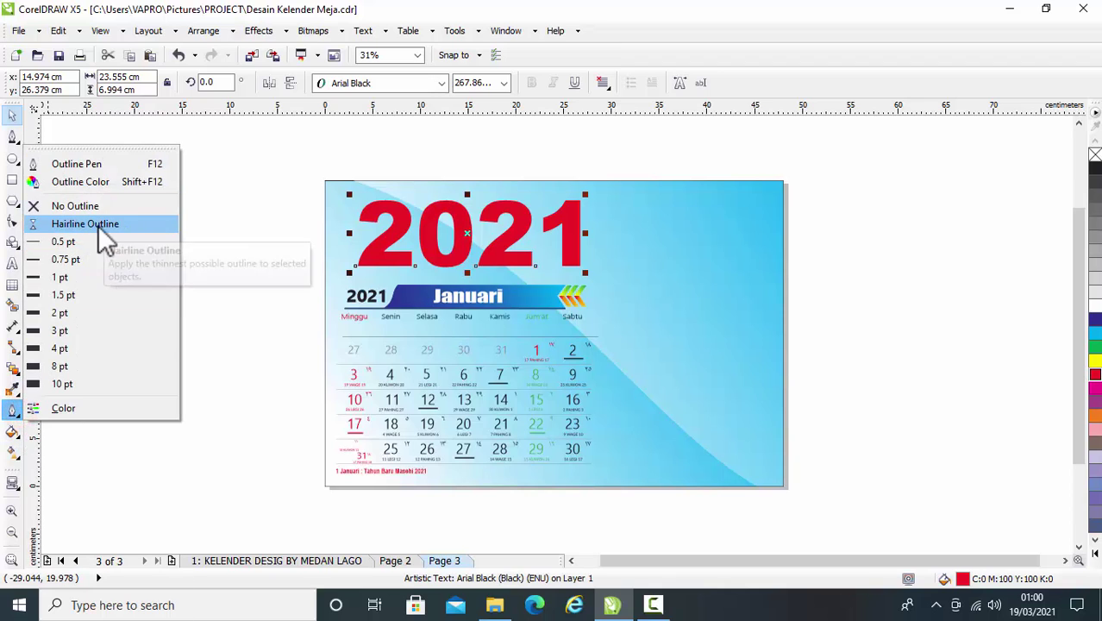
{"action": "left_click", "coordinate": [71, 310]}
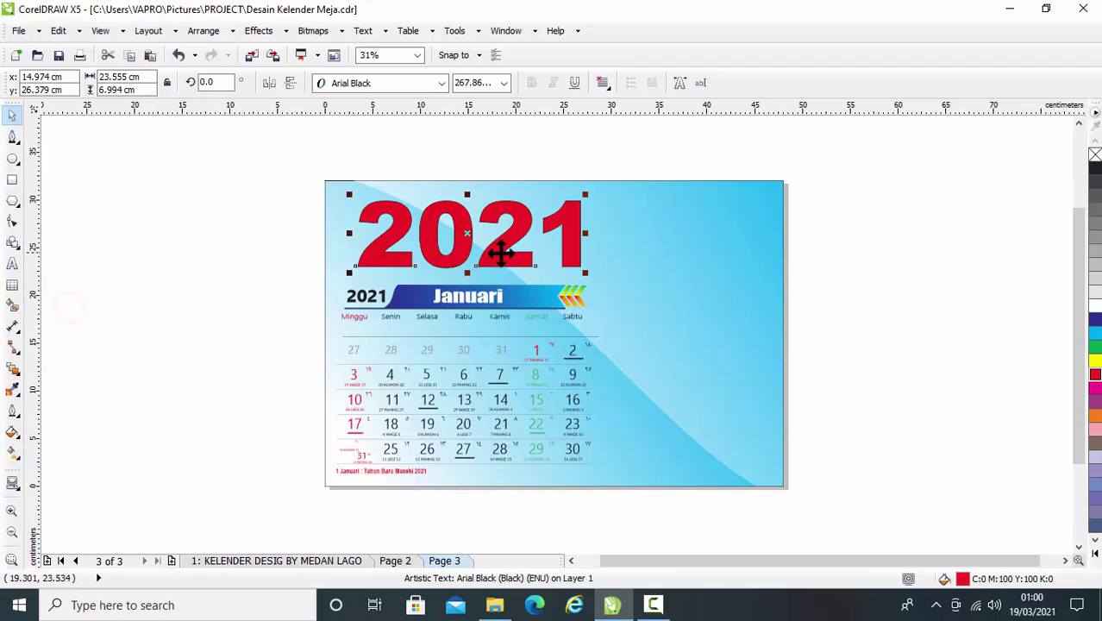
{"action": "left_click_drag", "start_coordinate": [497, 253], "coordinate": [489, 255]}
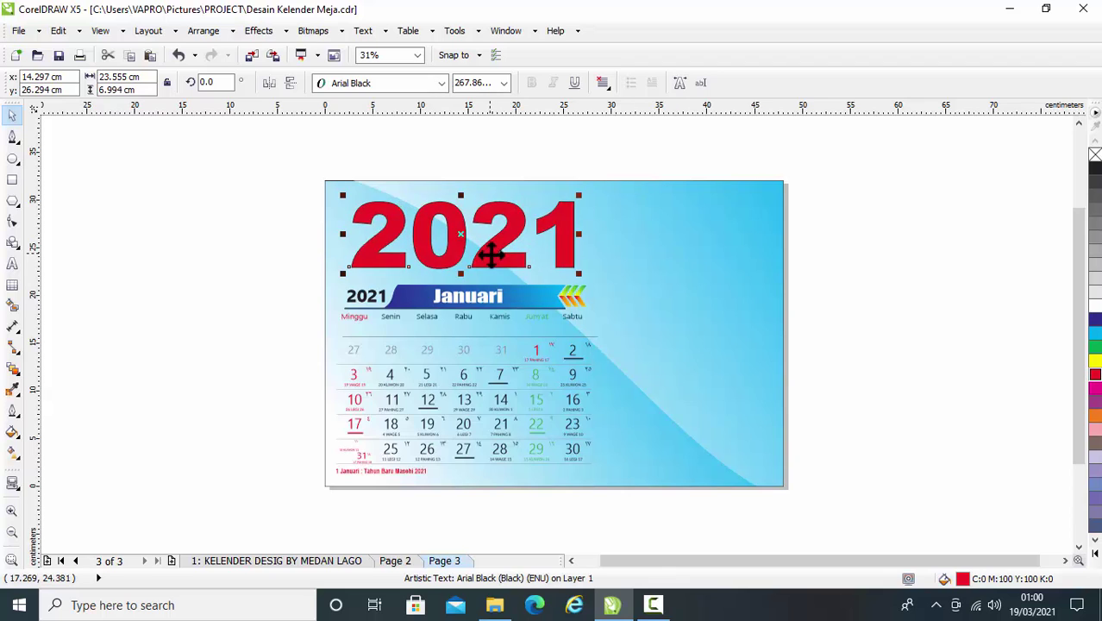
Apply a horizontal linear Interactive Fill to the 2021 heading, from red beyond the page's left edge to white on the last digit
{"action": "left_click", "coordinate": [13, 453]}
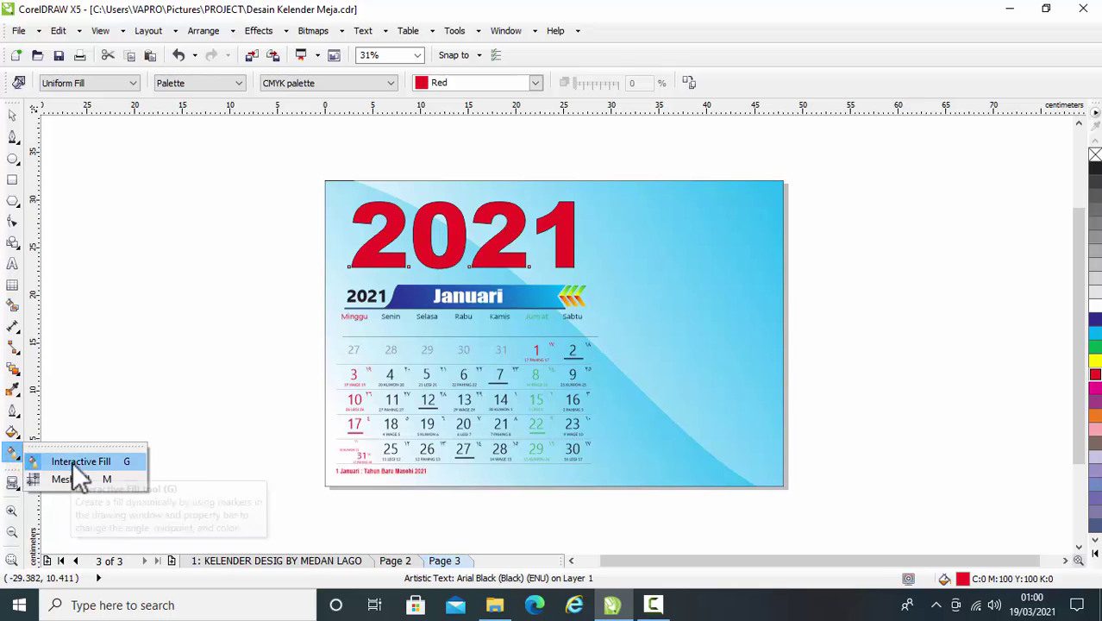
{"action": "left_click", "coordinate": [74, 465]}
{"action": "left_click_drag", "start_coordinate": [364, 248], "coordinate": [569, 248]}
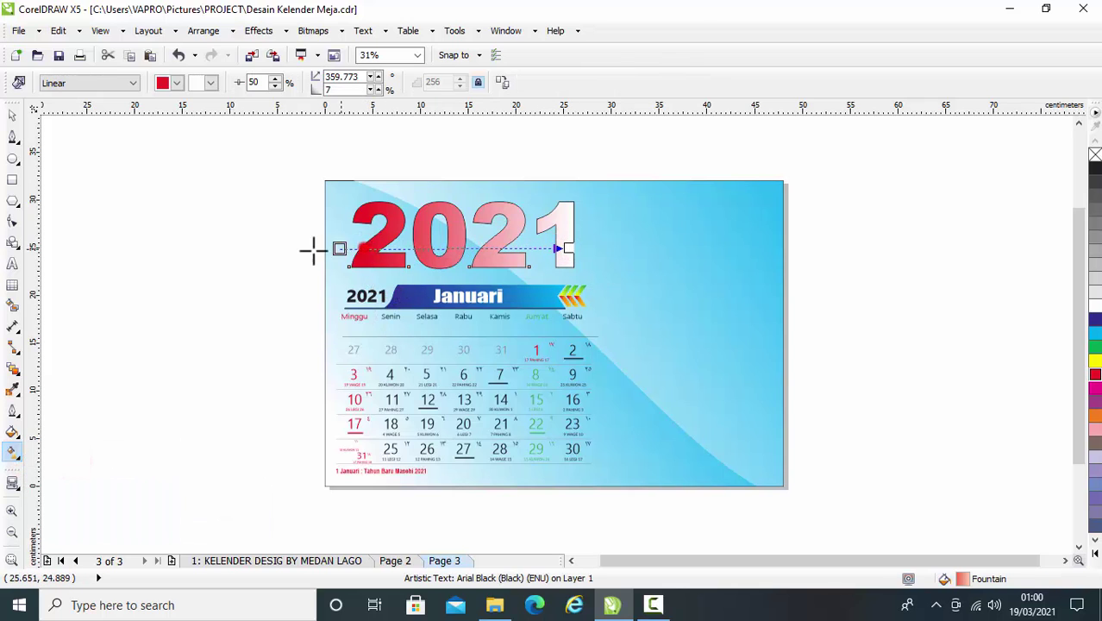
{"action": "left_click_drag", "start_coordinate": [339, 248], "coordinate": [262, 244]}
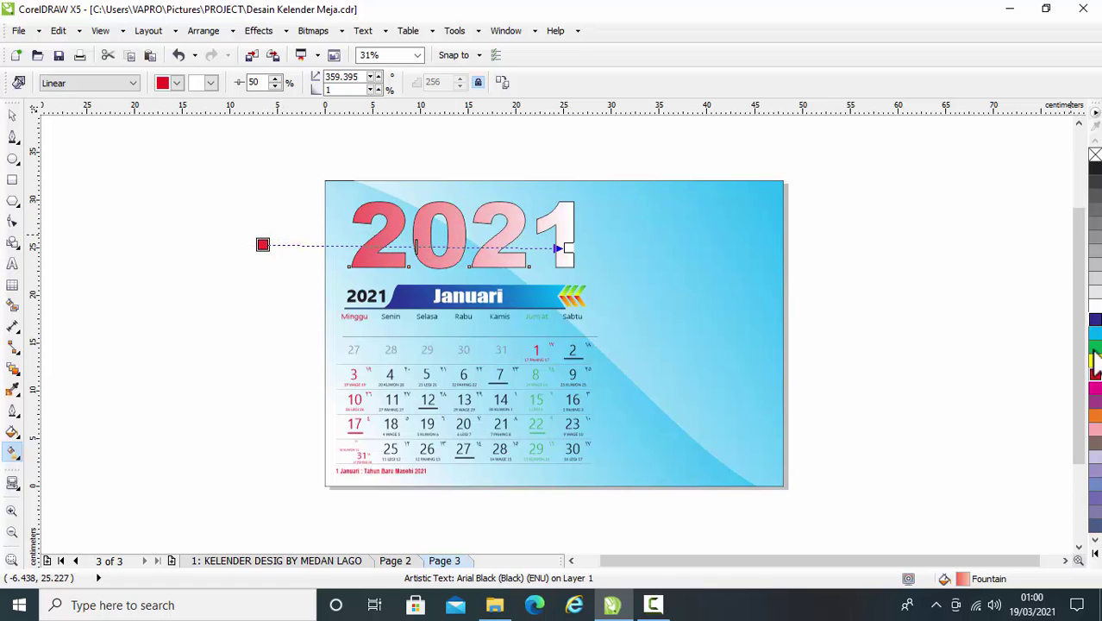
Recolour the 2021 heading's linear gradient green at the start, cyan at 55% and yellow at the end
{"action": "left_click_drag", "start_coordinate": [1094, 360], "coordinate": [567, 248]}
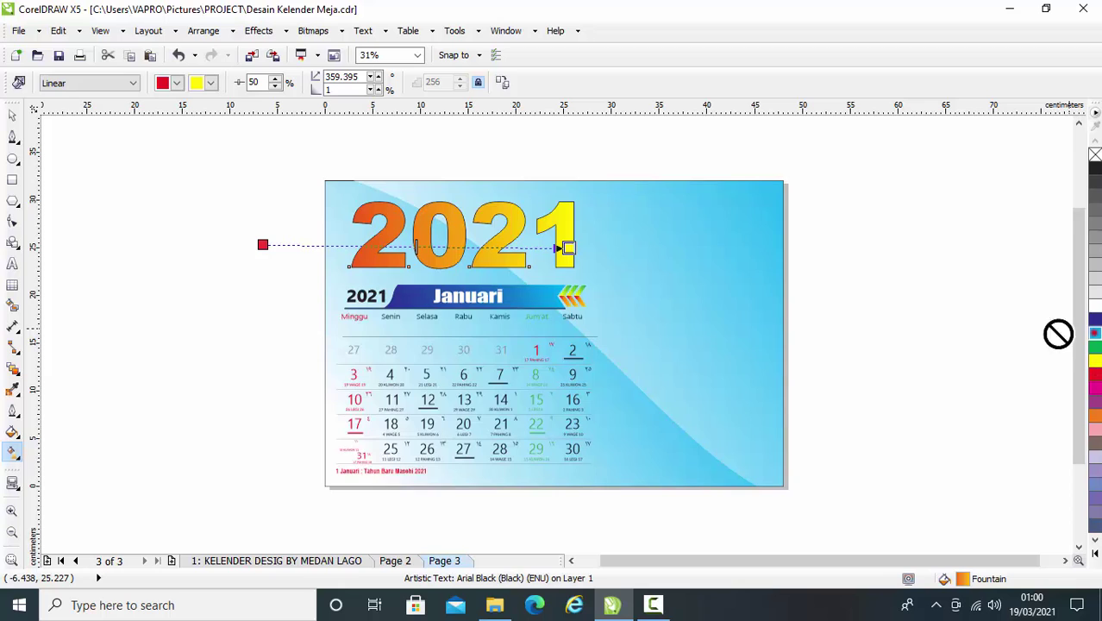
{"action": "left_click_drag", "start_coordinate": [1058, 334], "coordinate": [413, 248]}
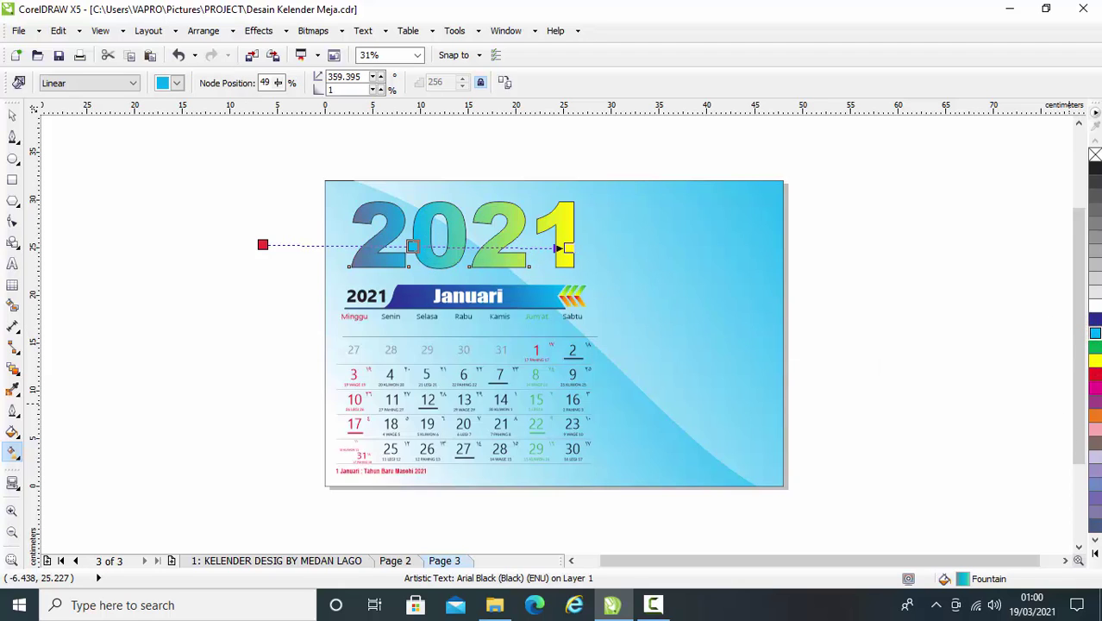
{"action": "left_click_drag", "start_coordinate": [1095, 305], "coordinate": [275, 284]}
{"action": "left_click_drag", "start_coordinate": [261, 244], "coordinate": [279, 260]}
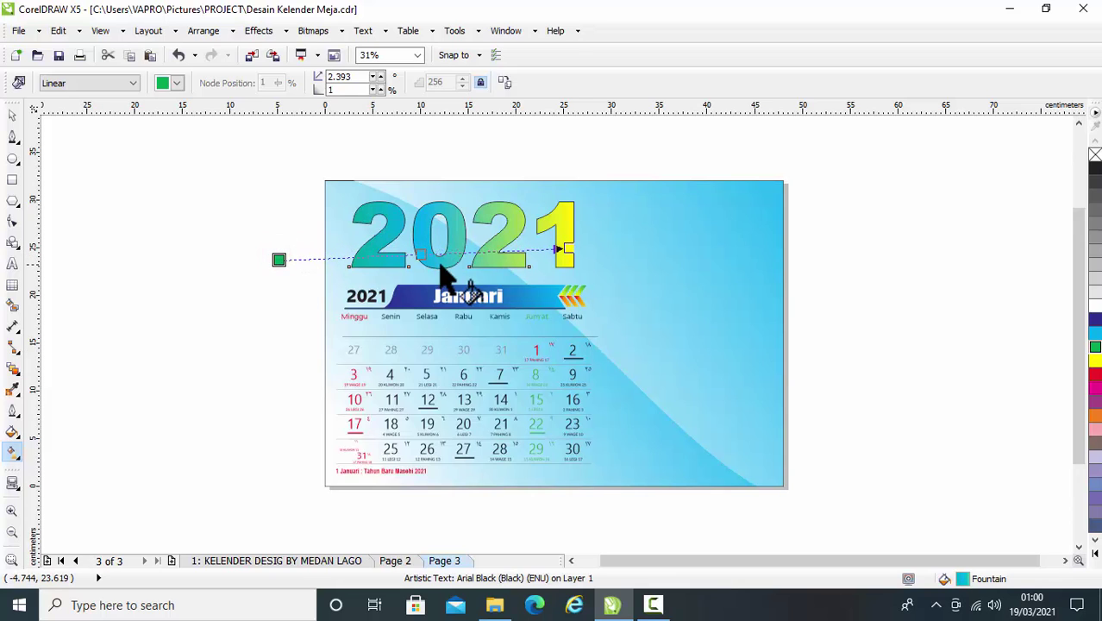
{"action": "double_click", "coordinate": [439, 253]}
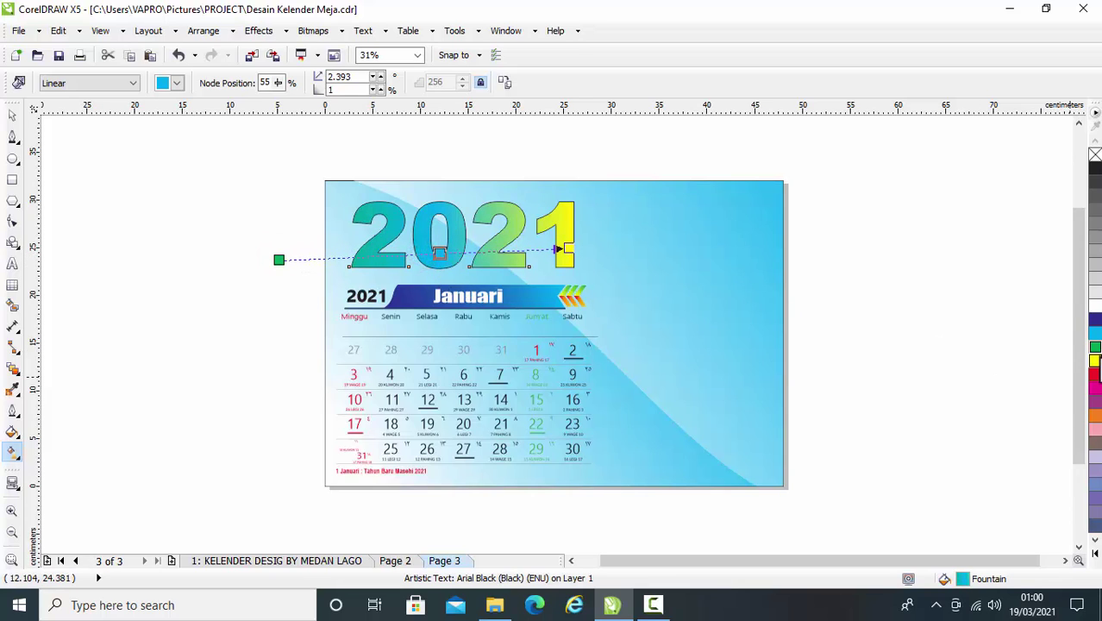
{"action": "left_click", "coordinate": [12, 115]}
{"action": "left_click", "coordinate": [169, 278]}
{"action": "scroll", "coordinate": [560, 314], "scroll_direction": "down", "scroll_amount": 2}
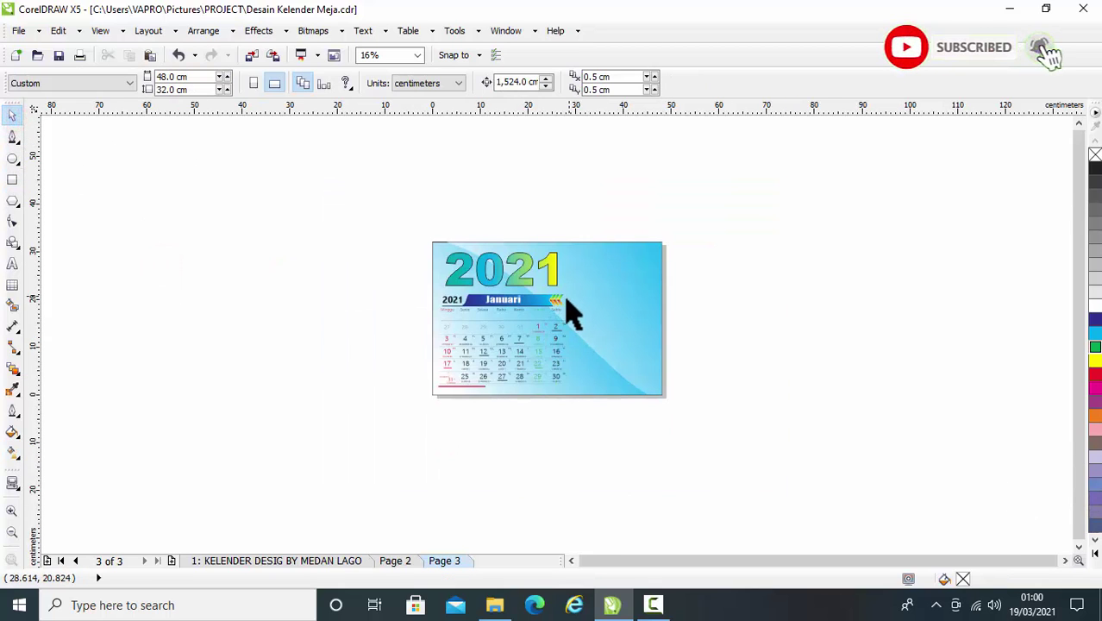
{"action": "scroll", "coordinate": [569, 314], "scroll_direction": "up", "scroll_amount": 2}
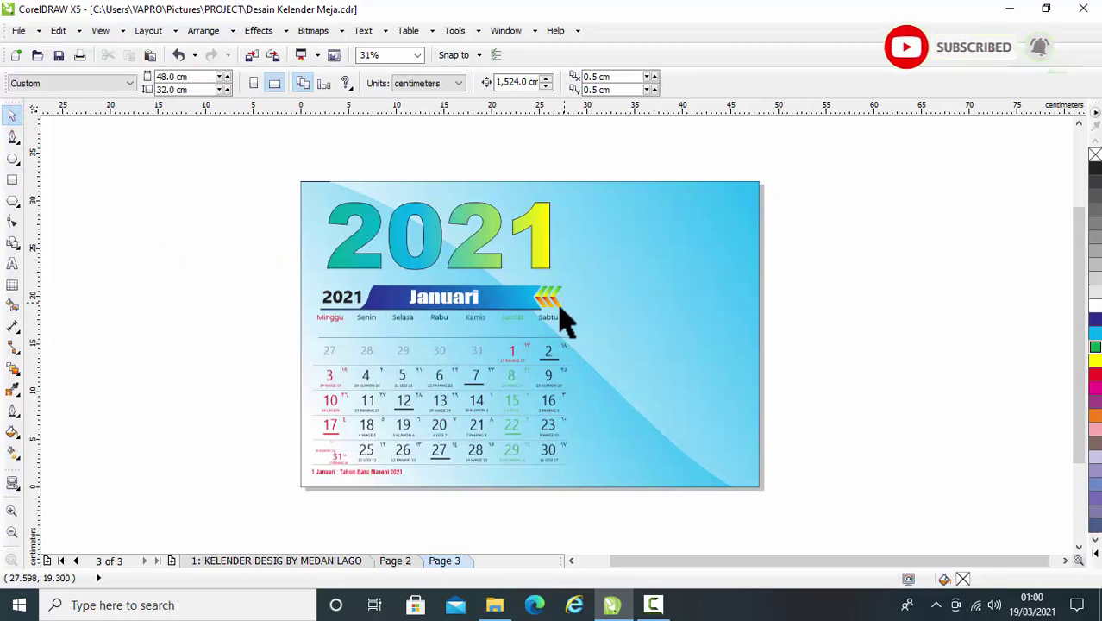
{"action": "left_click", "coordinate": [668, 345]}
{"action": "left_click", "coordinate": [923, 292]}
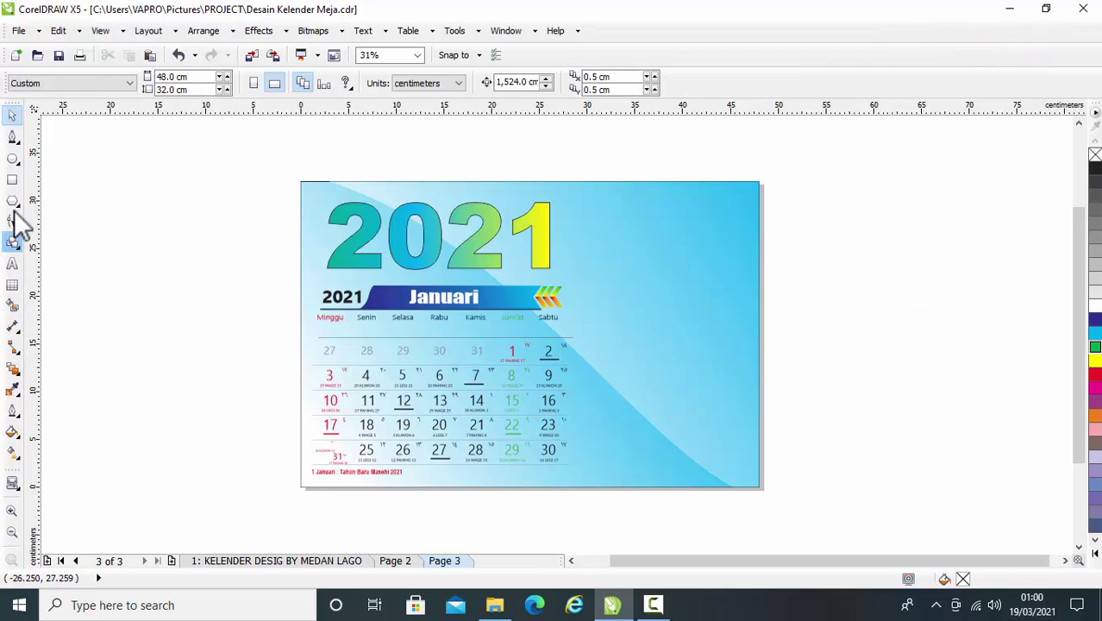
Draw a straight diagonal Pen line, about 25 × 37 cm, from beyond the page's upper-right corner to below its bottom edge
{"action": "left_click", "coordinate": [13, 136]}
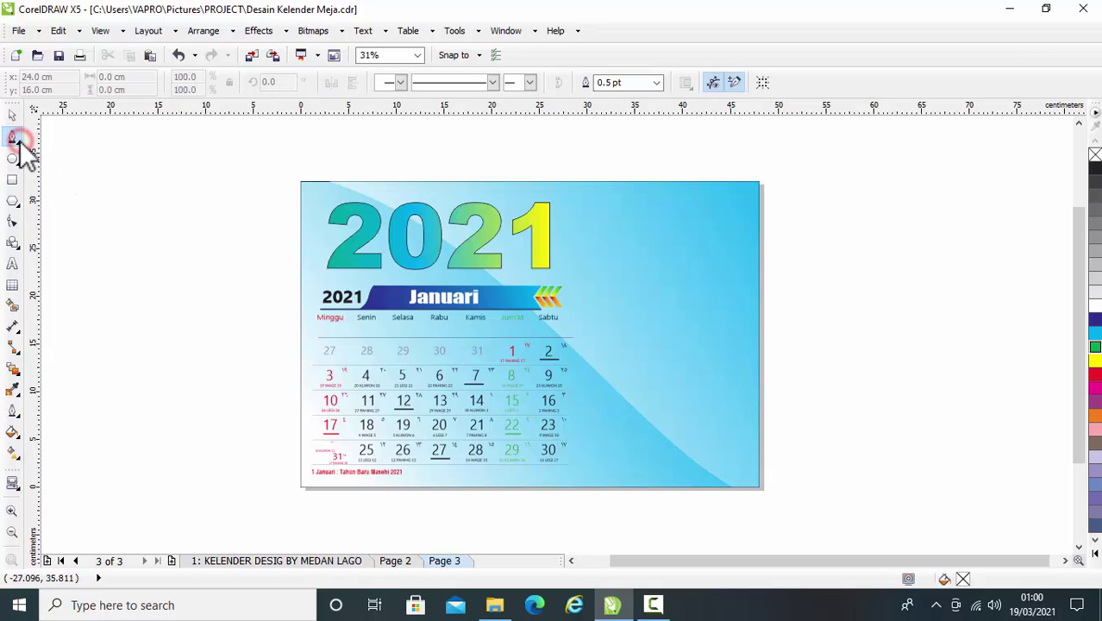
{"action": "left_click", "coordinate": [21, 157]}
{"action": "left_click", "coordinate": [18, 141]}
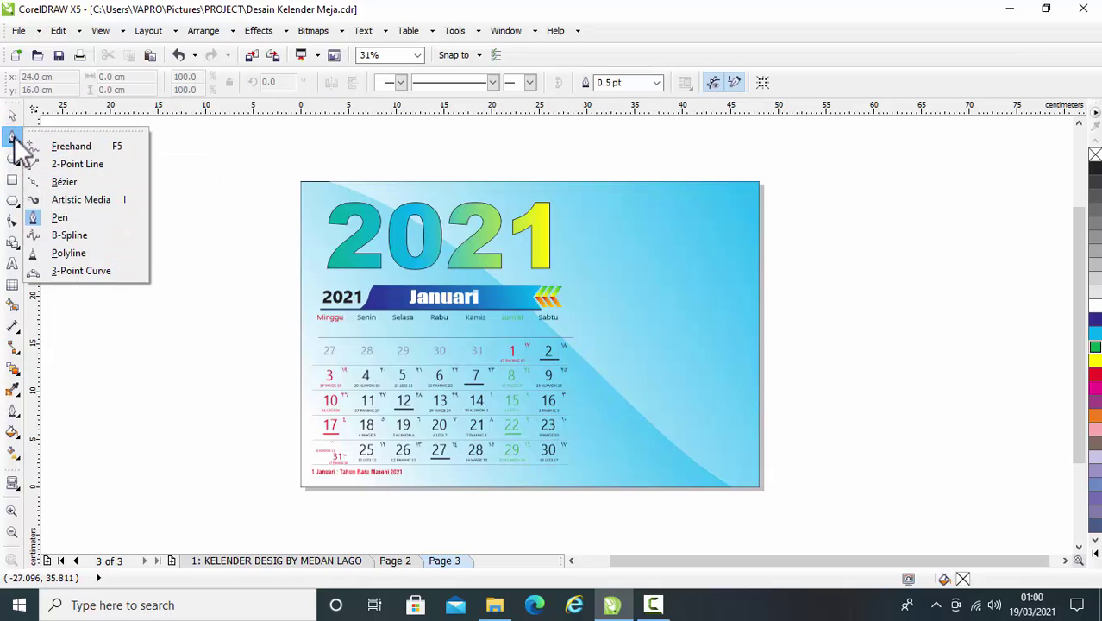
{"action": "left_click", "coordinate": [61, 216]}
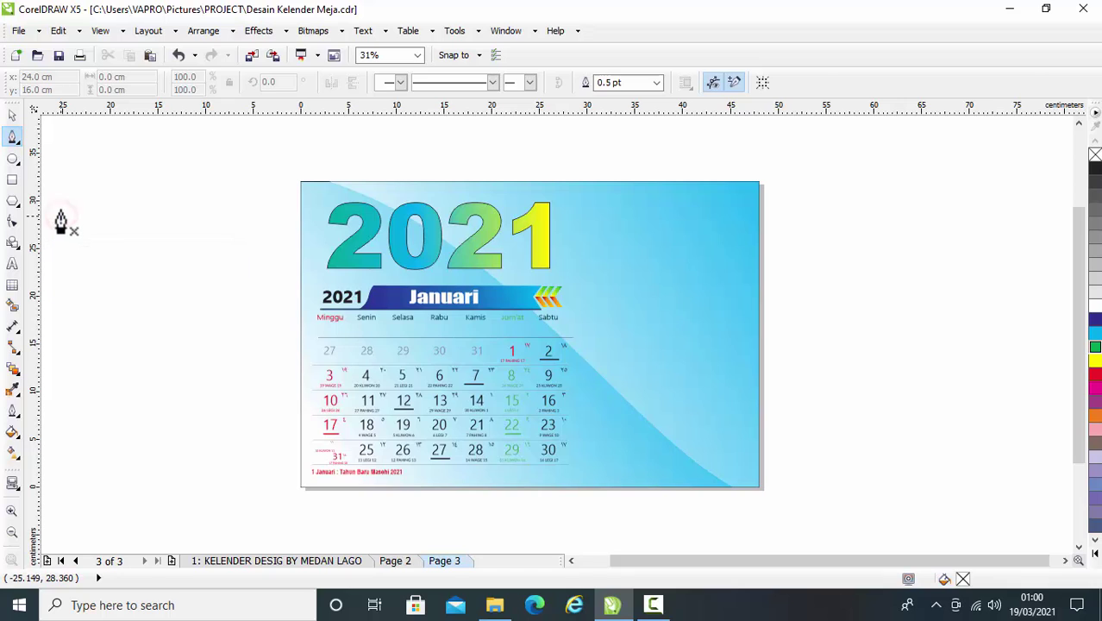
{"action": "left_click", "coordinate": [777, 168]}
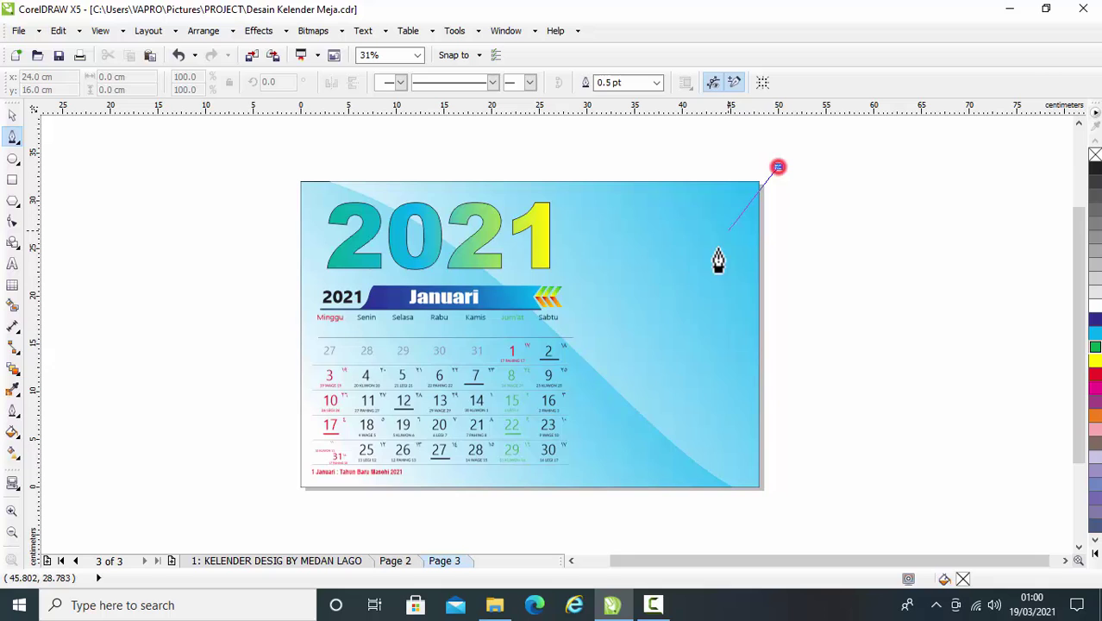
{"action": "double_click", "coordinate": [537, 523]}
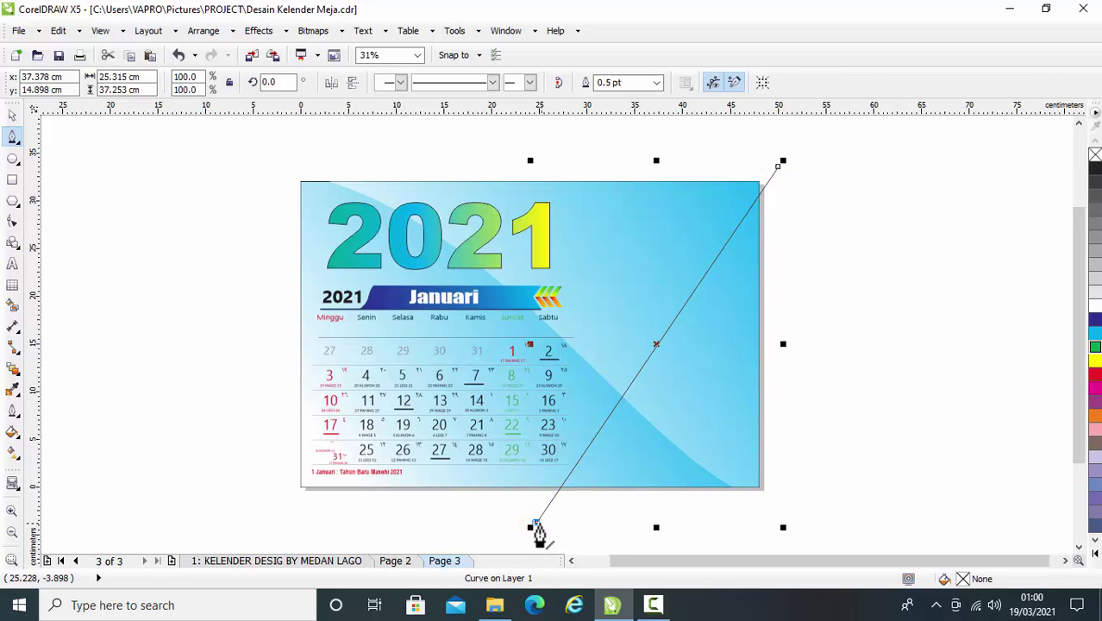
Smart Fill the area between the diagonal line, the background curve and the page's right edge, and colour it white
{"action": "left_click", "coordinate": [12, 306]}
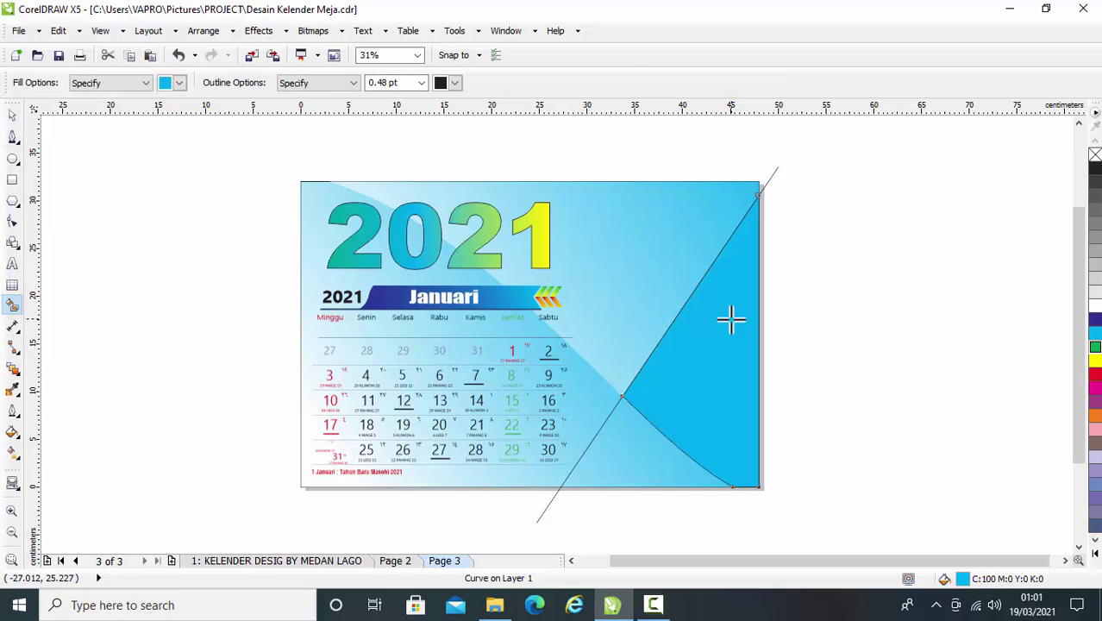
{"action": "left_click", "coordinate": [1094, 360]}
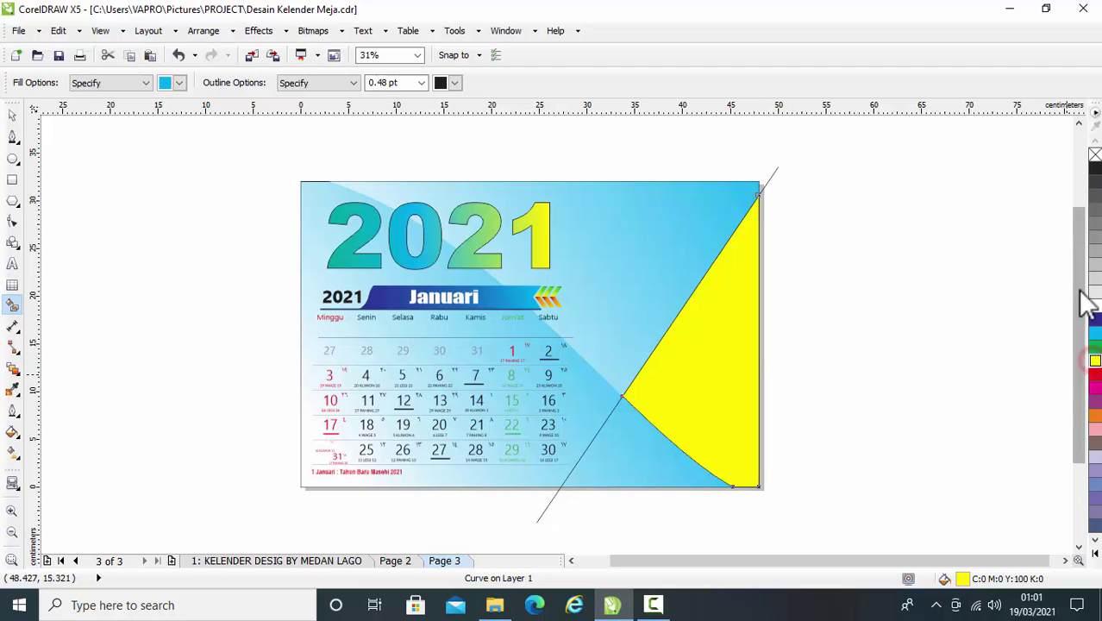
{"action": "left_click", "coordinate": [1091, 370]}
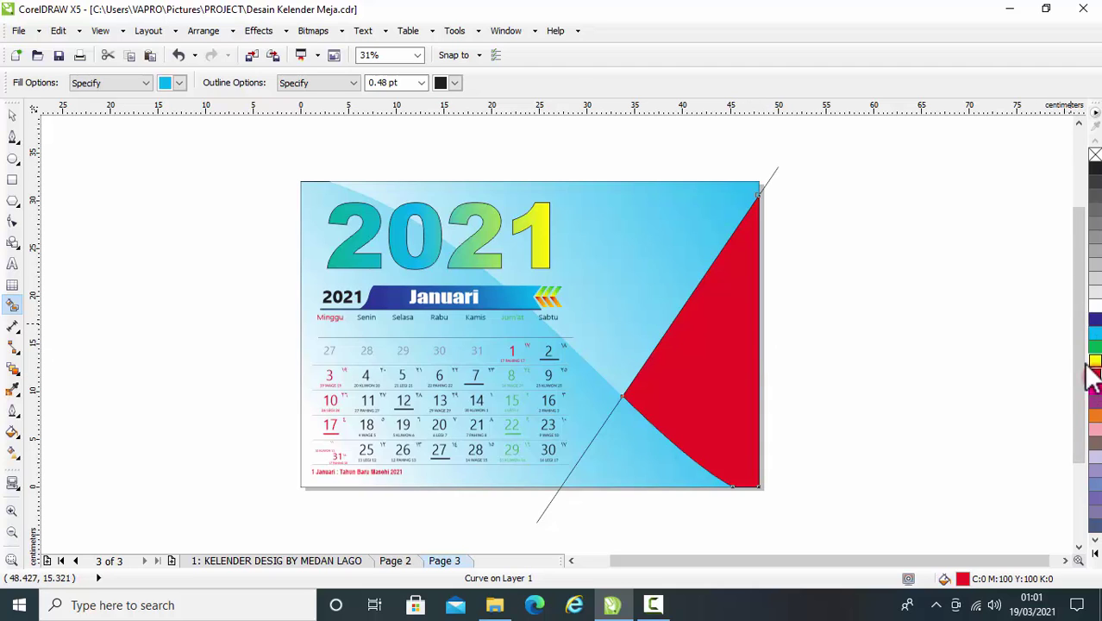
{"action": "left_click", "coordinate": [1095, 307]}
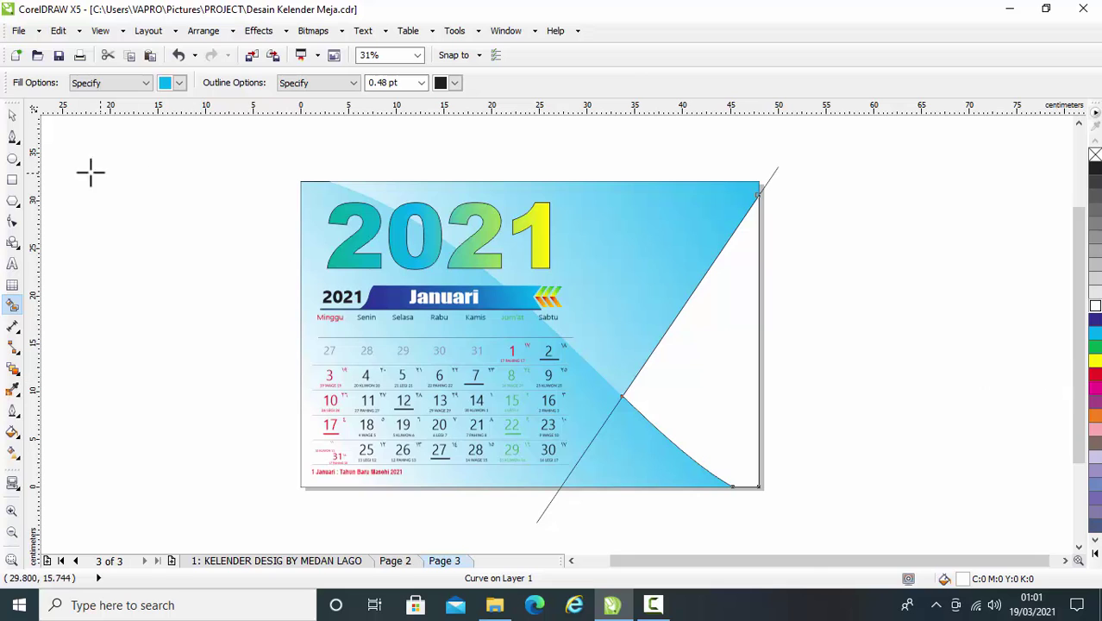
Delete the diagonal construction line that crosses the page
{"action": "left_click", "coordinate": [13, 117]}
{"action": "left_click", "coordinate": [768, 177]}
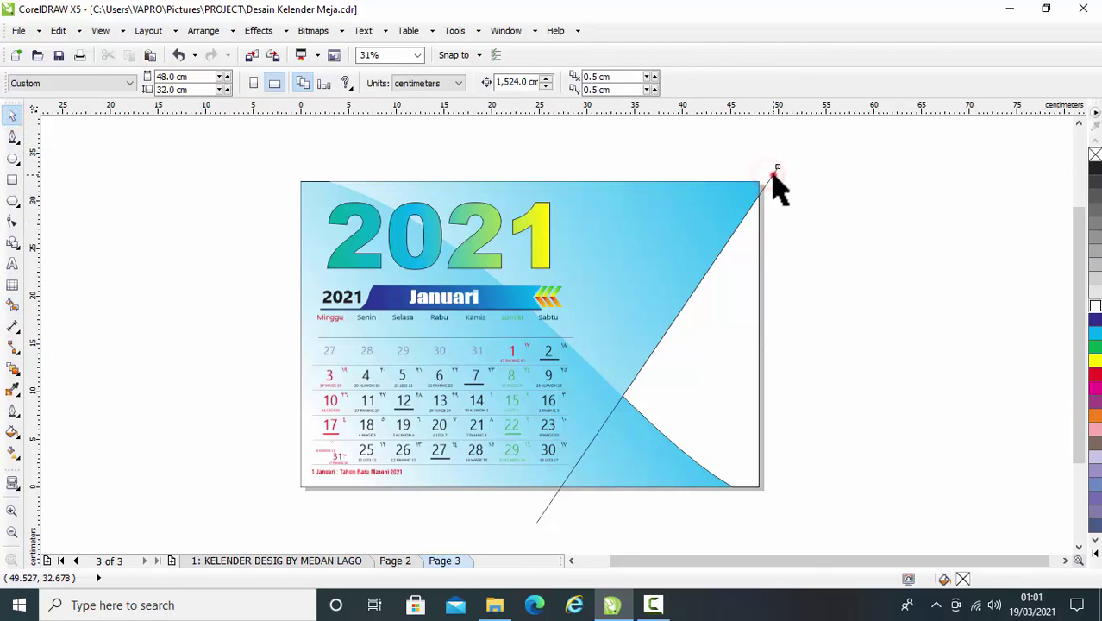
{"action": "left_click", "coordinate": [773, 178]}
{"action": "key", "text": "Delete"}
Set the outline width of the white shape at the page's right edge to None
{"action": "left_click", "coordinate": [695, 397]}
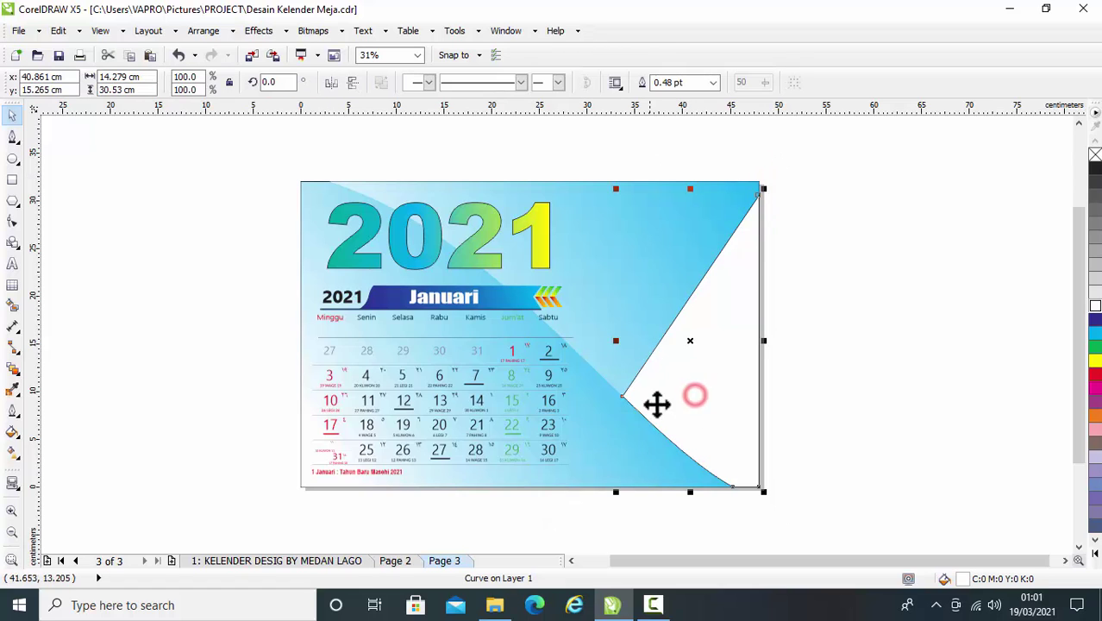
{"action": "left_click", "coordinate": [713, 82]}
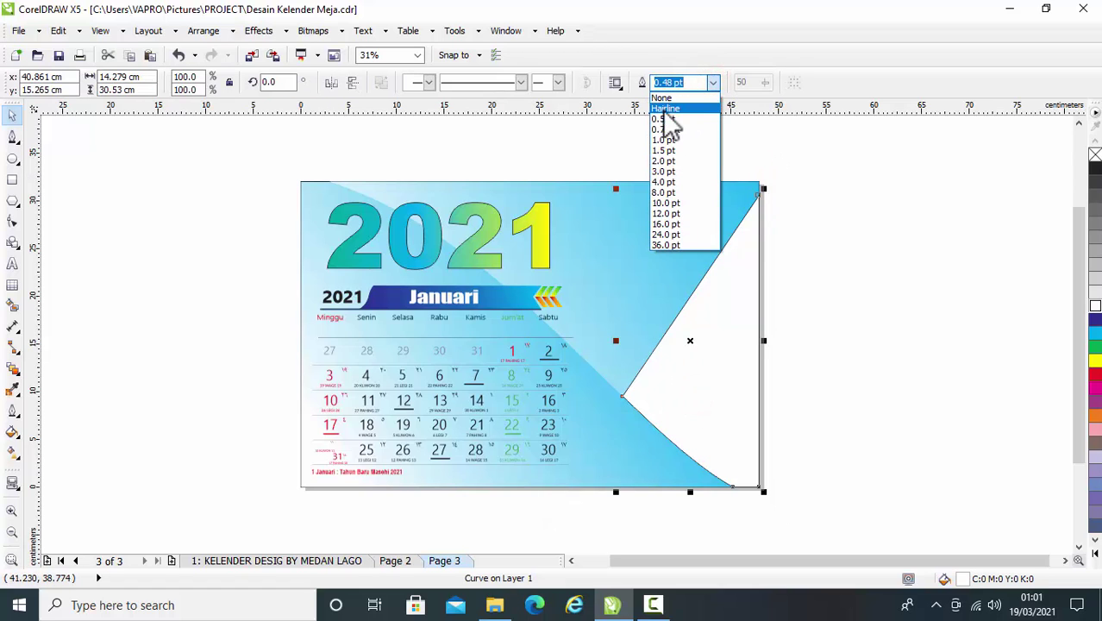
{"action": "left_click", "coordinate": [661, 97]}
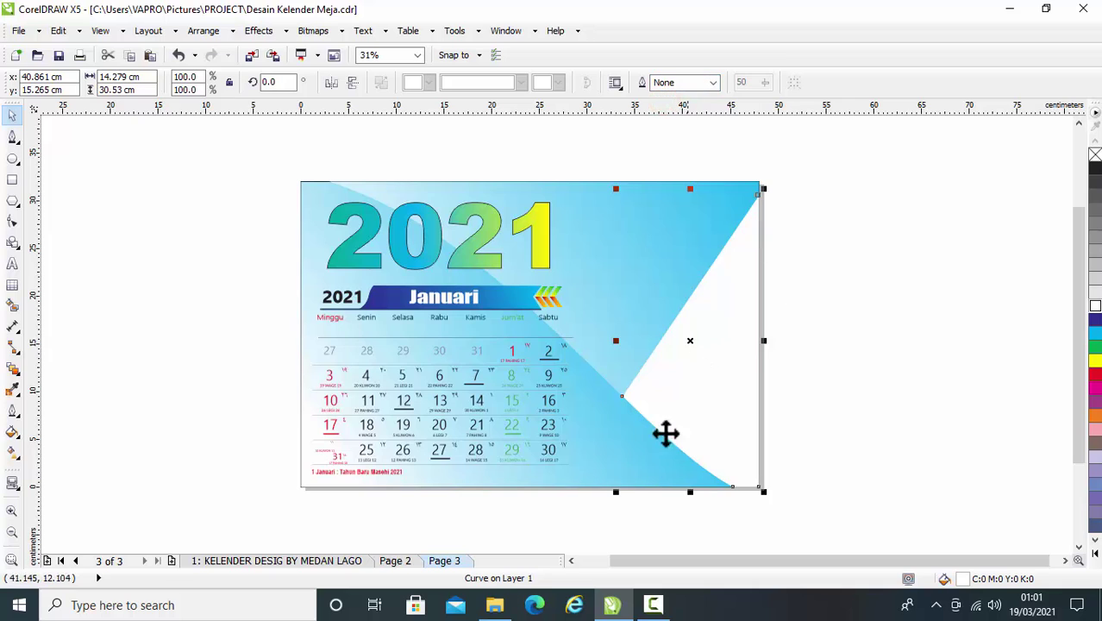
Apply a diagonal linear Interactive Fill to the white shape, from white at upper left to yellow beyond the page's lower-right edge
{"action": "left_click", "coordinate": [14, 454]}
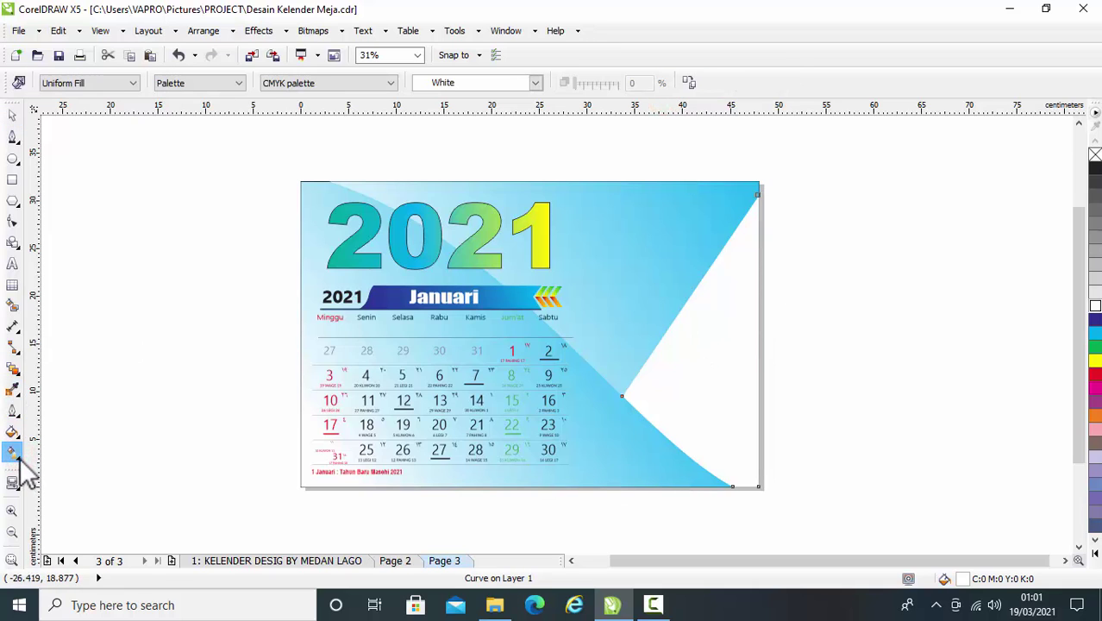
{"action": "left_click", "coordinate": [19, 459]}
{"action": "left_click", "coordinate": [69, 461]}
{"action": "left_click_drag", "start_coordinate": [678, 319], "coordinate": [765, 412]}
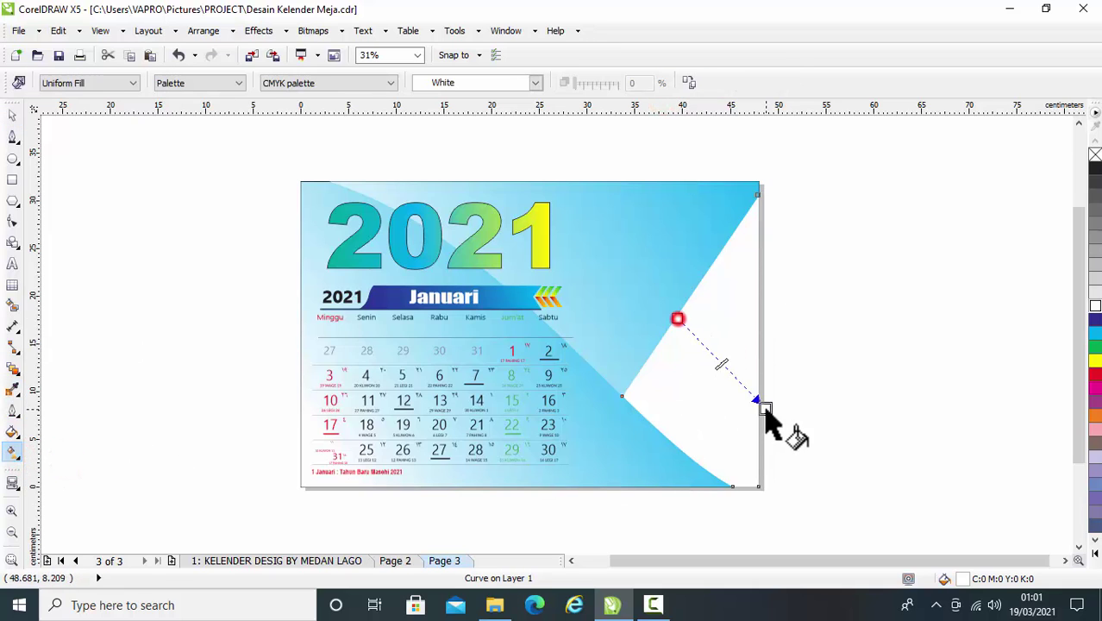
{"action": "left_click_drag", "start_coordinate": [677, 319], "coordinate": [631, 274]}
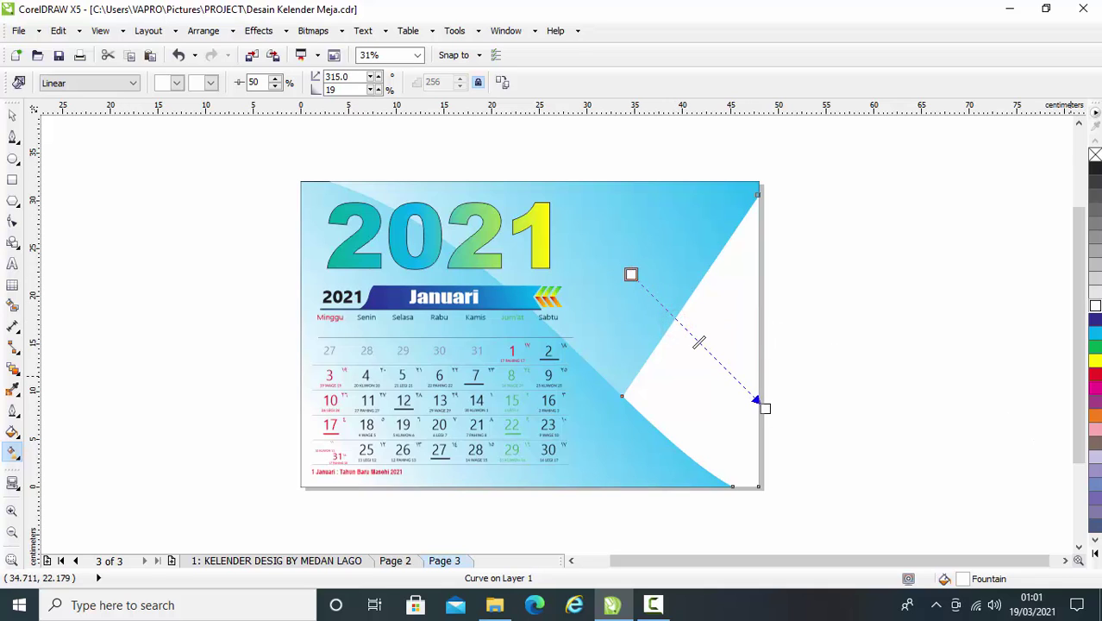
{"action": "left_click_drag", "start_coordinate": [844, 405], "coordinate": [852, 463]}
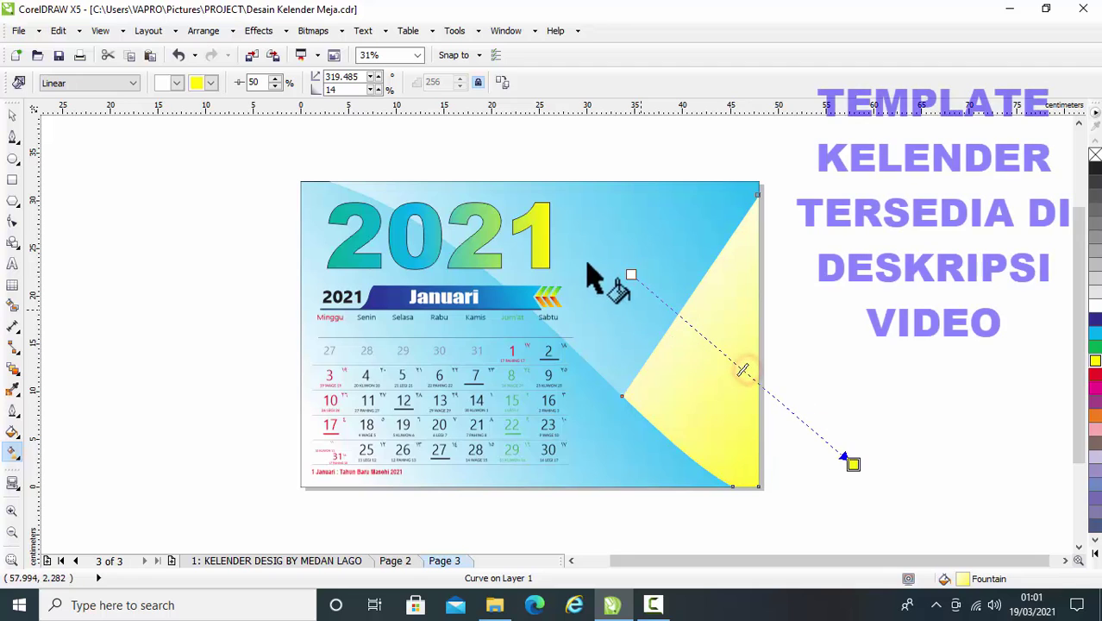
Stretch the shape's white-to-yellow gradient from the last digit of 2021 to farther off the page, with its midpoint at 71%
{"action": "left_click_drag", "start_coordinate": [631, 275], "coordinate": [547, 211]}
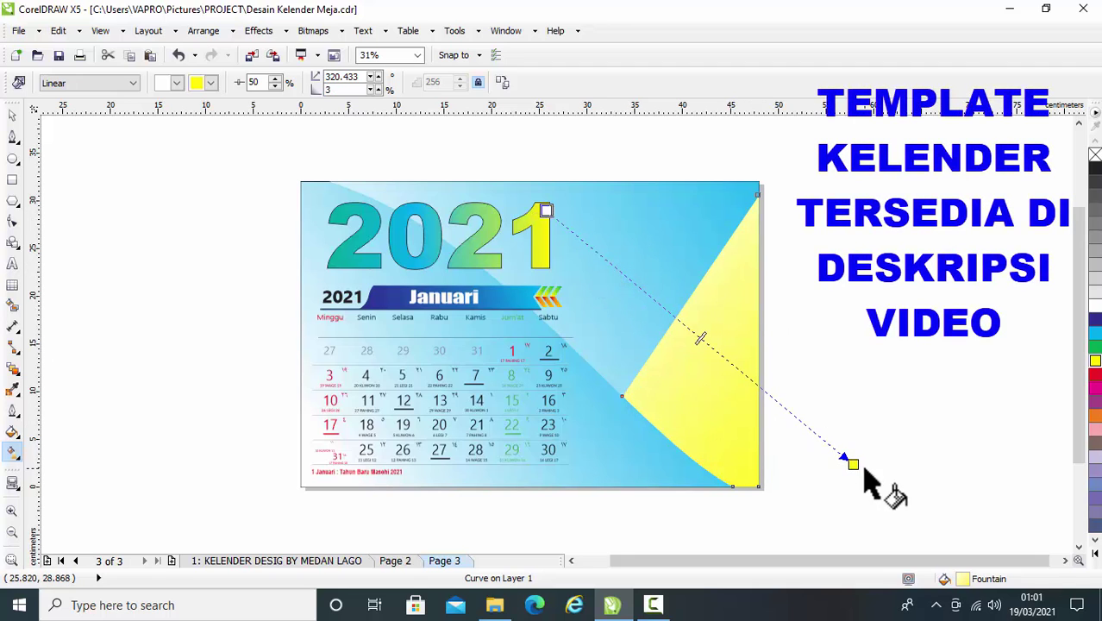
{"action": "left_click_drag", "start_coordinate": [854, 465], "coordinate": [903, 481]}
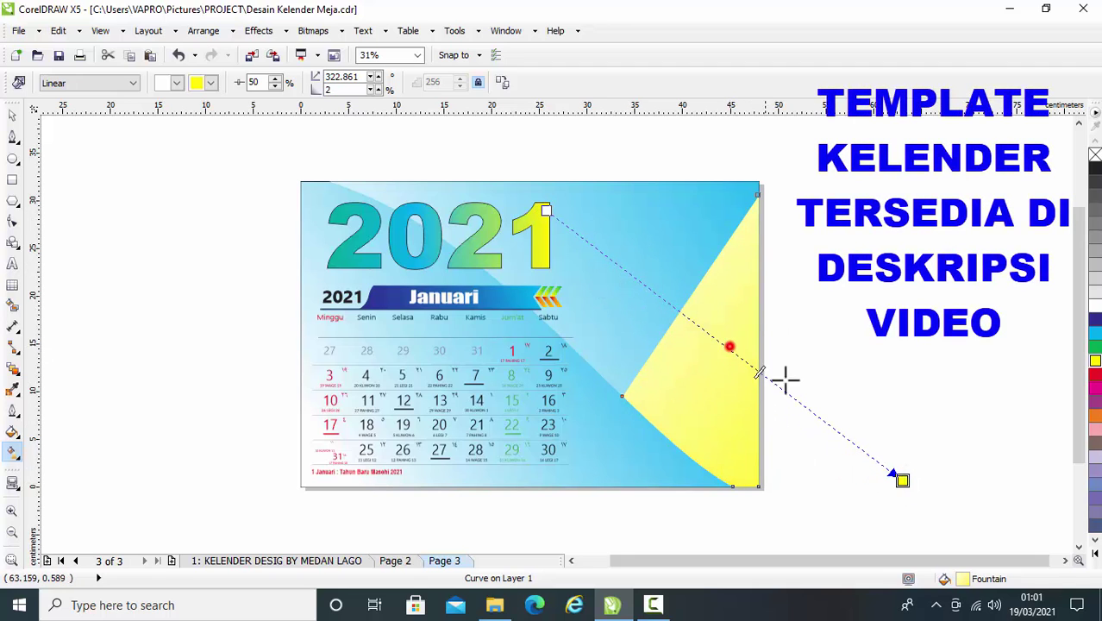
{"action": "left_click_drag", "start_coordinate": [786, 379], "coordinate": [801, 404]}
{"action": "left_click", "coordinate": [14, 113]}
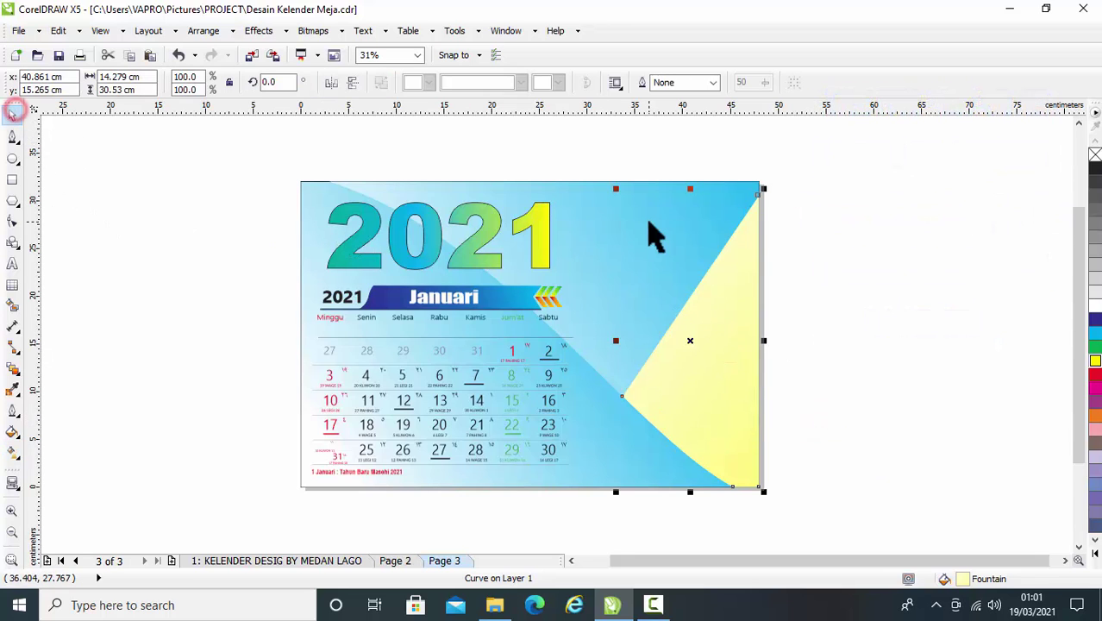
Convert the straight slanted edge of the pale yellow shape to a curve
{"action": "left_click", "coordinate": [577, 233]}
{"action": "left_click", "coordinate": [679, 278]}
{"action": "left_click", "coordinate": [729, 358]}
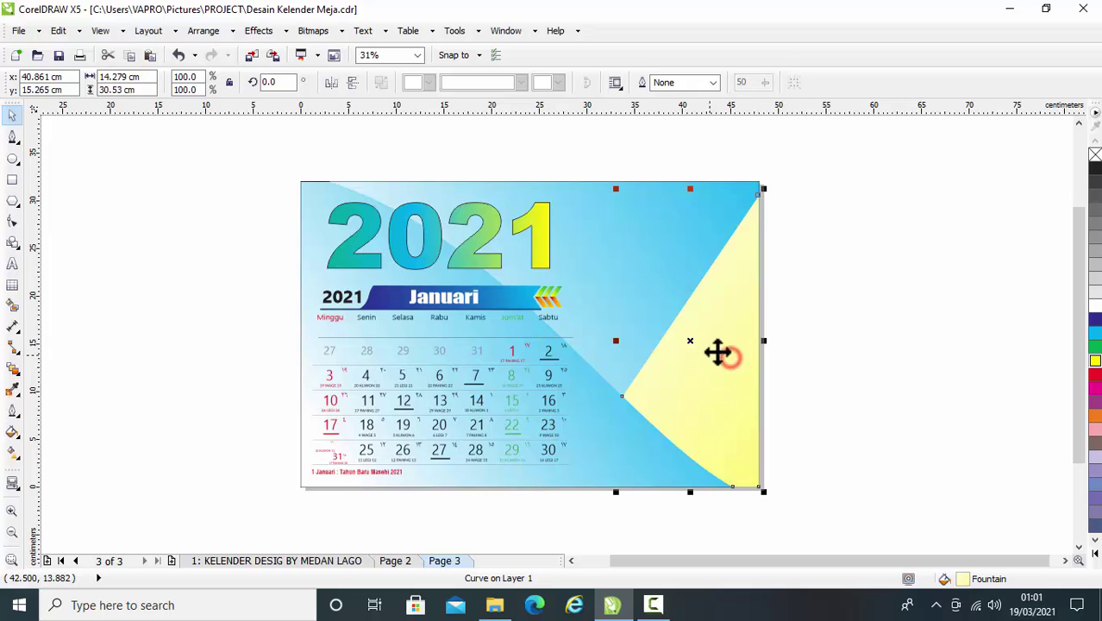
{"action": "left_click", "coordinate": [12, 221]}
{"action": "left_click", "coordinate": [681, 311]}
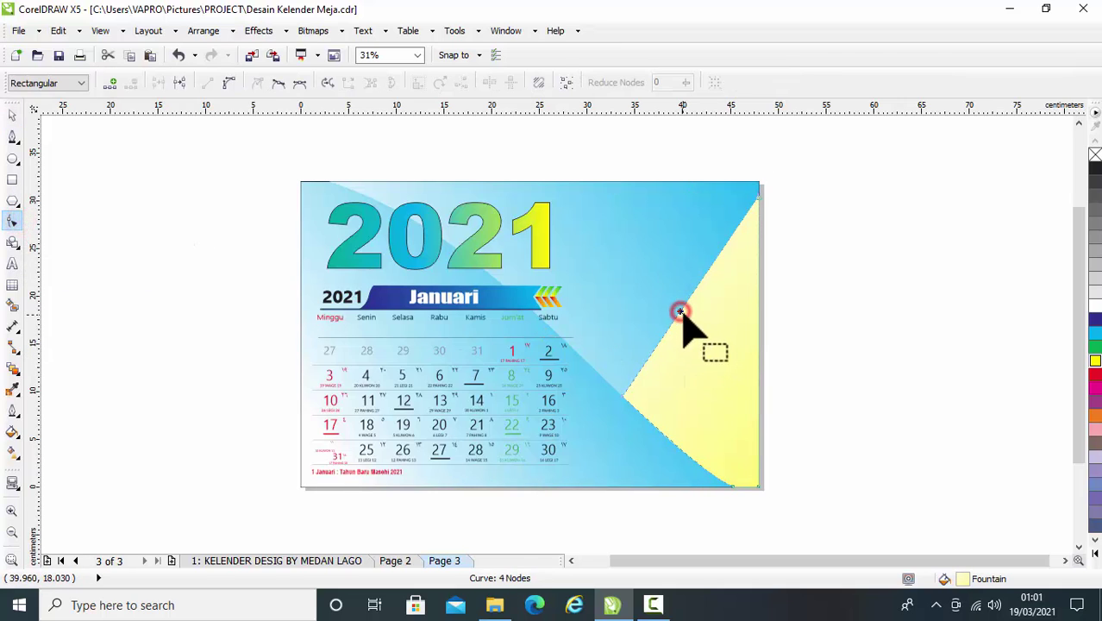
{"action": "left_click", "coordinate": [229, 83]}
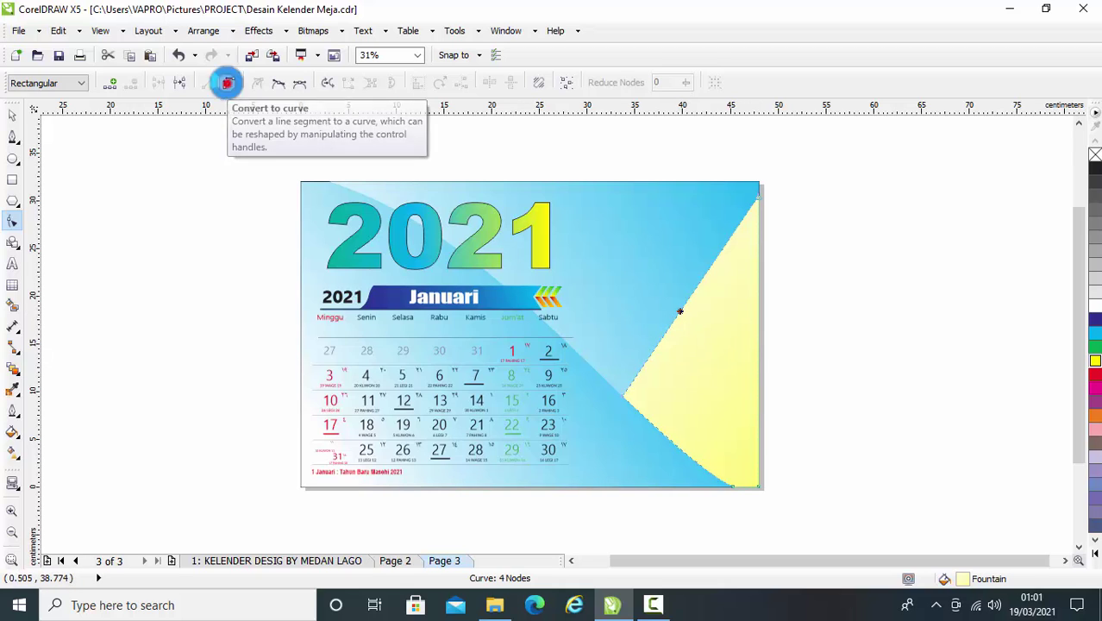
Bend the yellow shape's slanted edge into an S-curve that bulges outward in its lower half and inward in its upper half
{"action": "left_click_drag", "start_coordinate": [683, 311], "coordinate": [622, 395]}
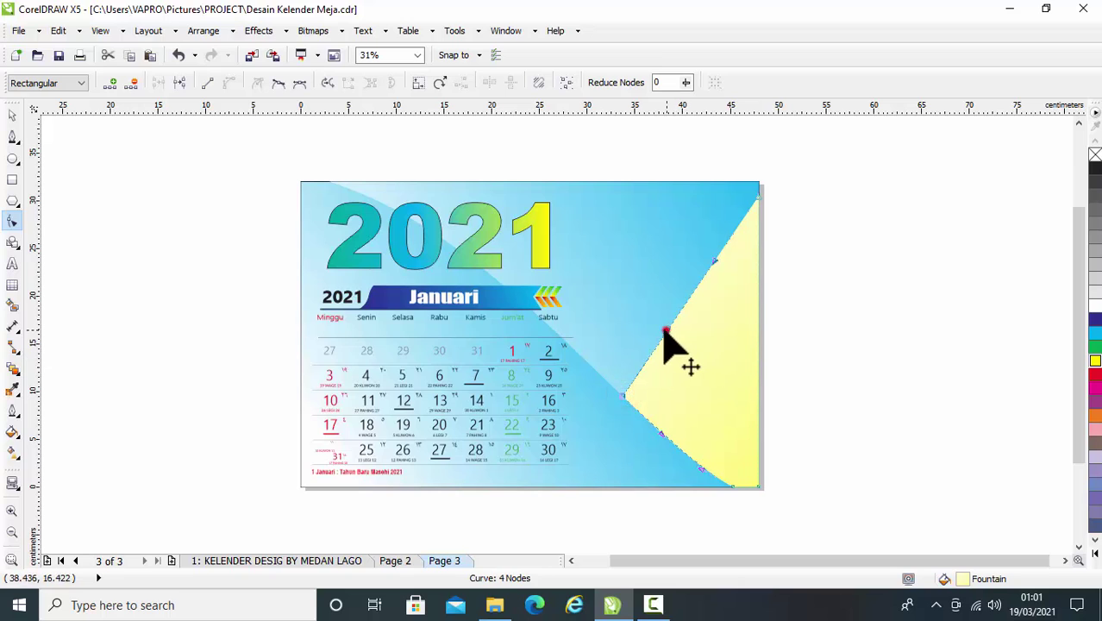
{"action": "left_click_drag", "start_coordinate": [665, 331], "coordinate": [614, 291]}
{"action": "left_click_drag", "start_coordinate": [714, 269], "coordinate": [743, 351]}
{"action": "left_click", "coordinate": [739, 345]}
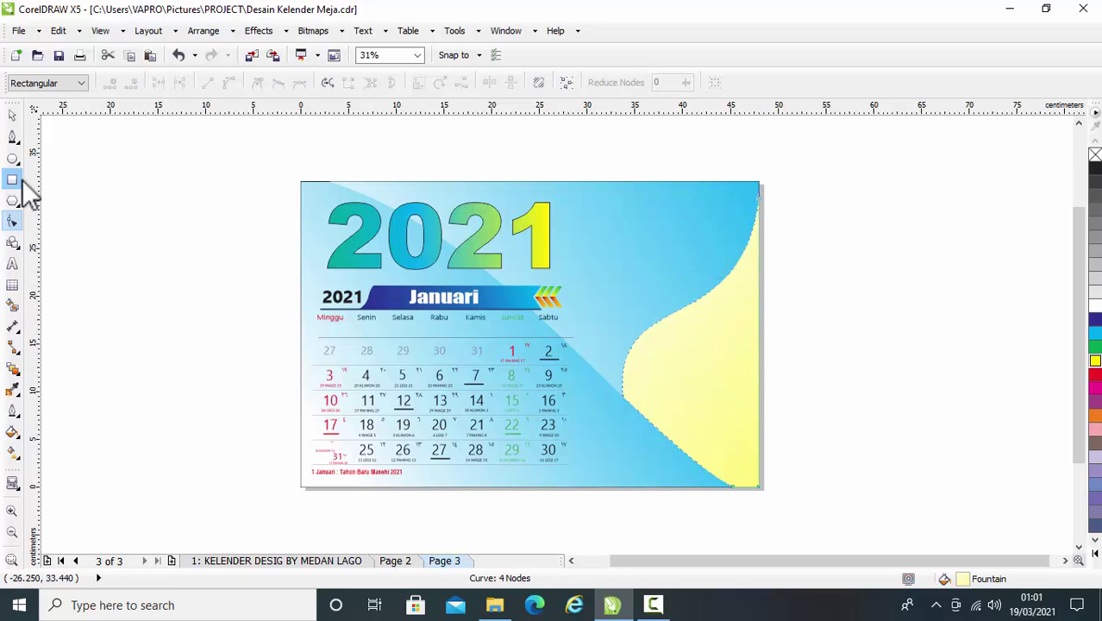
{"action": "left_click", "coordinate": [12, 115]}
{"action": "left_click", "coordinate": [862, 271]}
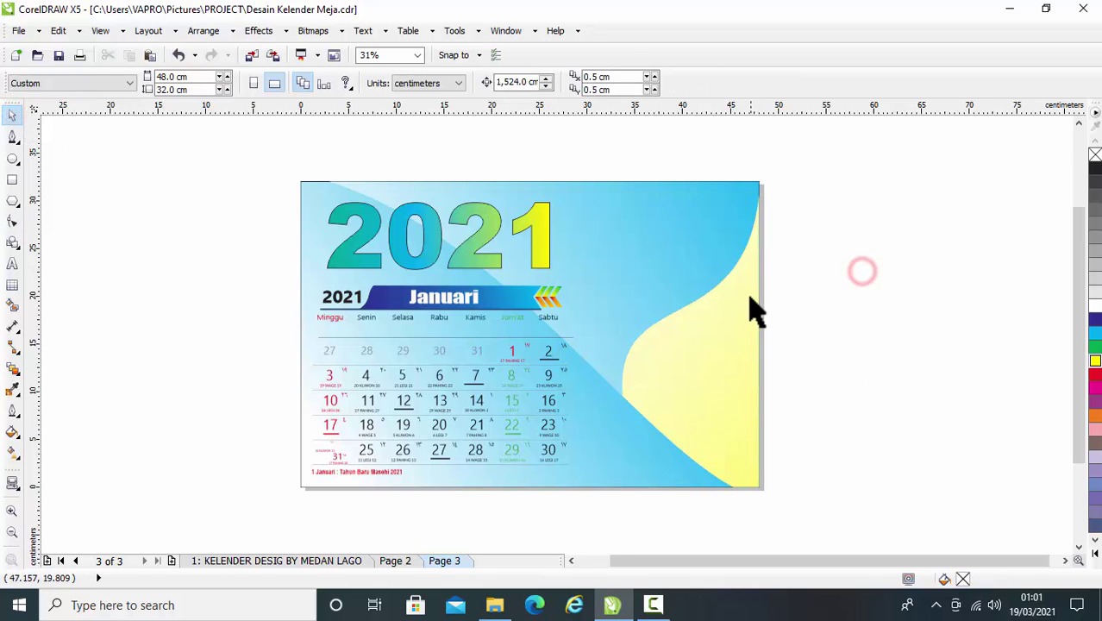
Add a cyan colour node to the middle of the curved yellow shape's gradient and shift its yellow end slightly downward
{"action": "scroll", "coordinate": [750, 312], "scroll_direction": "down", "scroll_amount": 2}
{"action": "scroll", "coordinate": [681, 315], "scroll_direction": "up", "scroll_amount": 4}
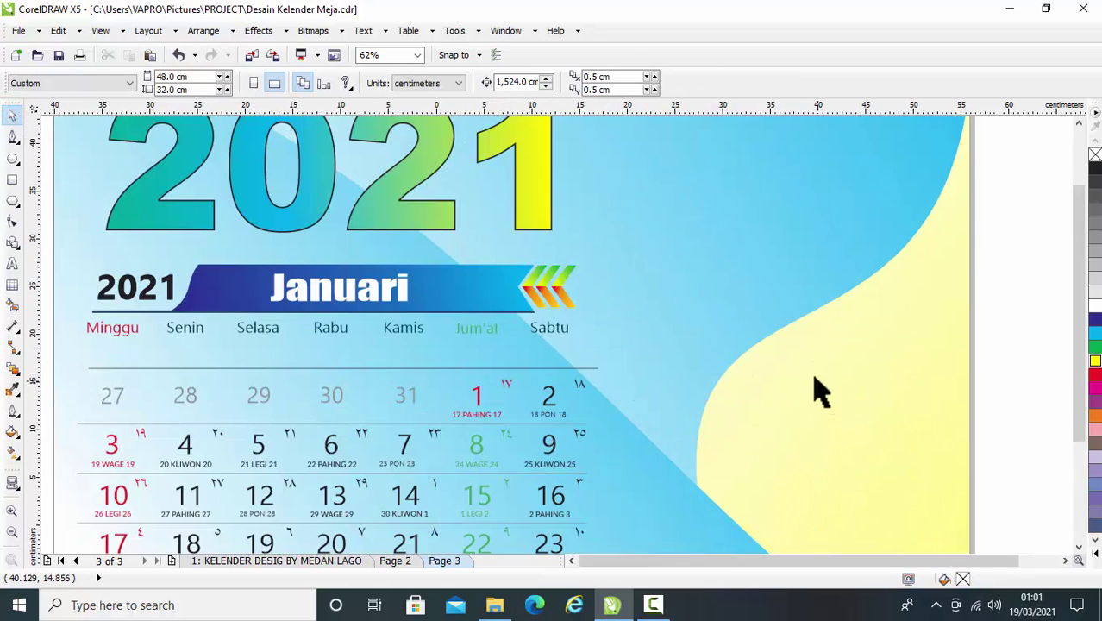
{"action": "scroll", "coordinate": [819, 393], "scroll_direction": "down", "scroll_amount": 2}
{"action": "left_click", "coordinate": [856, 401]}
{"action": "left_click", "coordinate": [15, 452]}
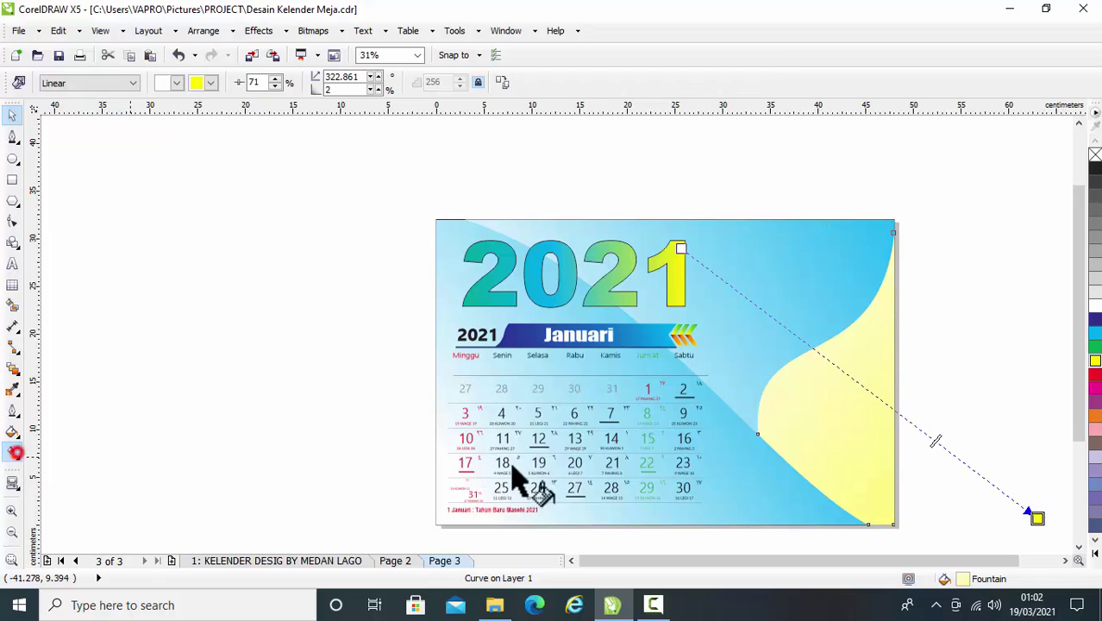
{"action": "left_click_drag", "start_coordinate": [1095, 333], "coordinate": [935, 441]}
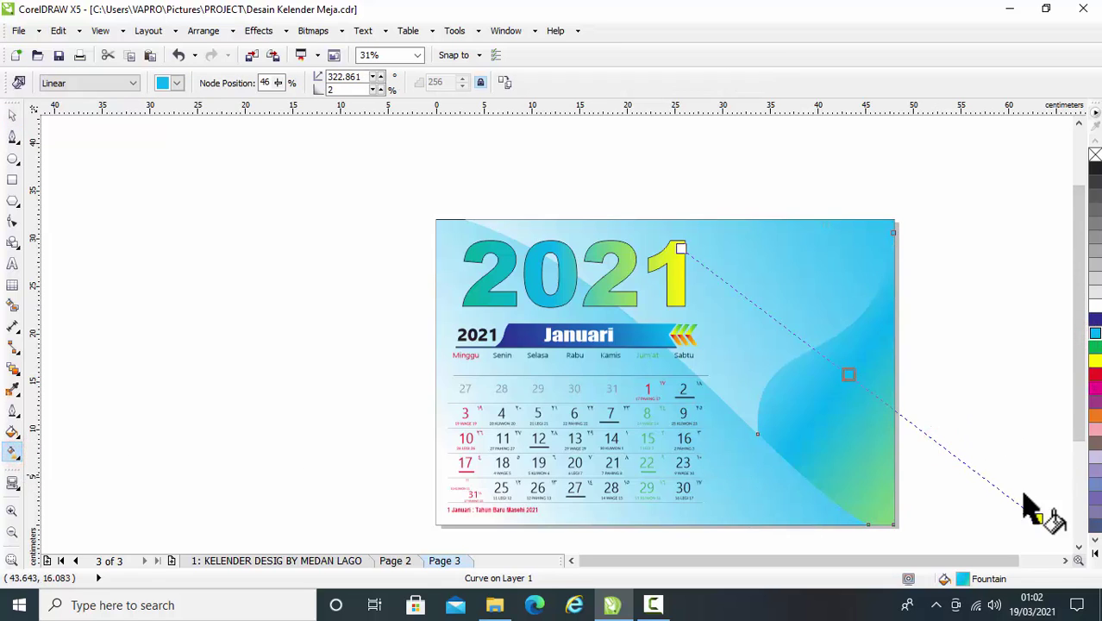
{"action": "left_click_drag", "start_coordinate": [1035, 517], "coordinate": [1029, 539]}
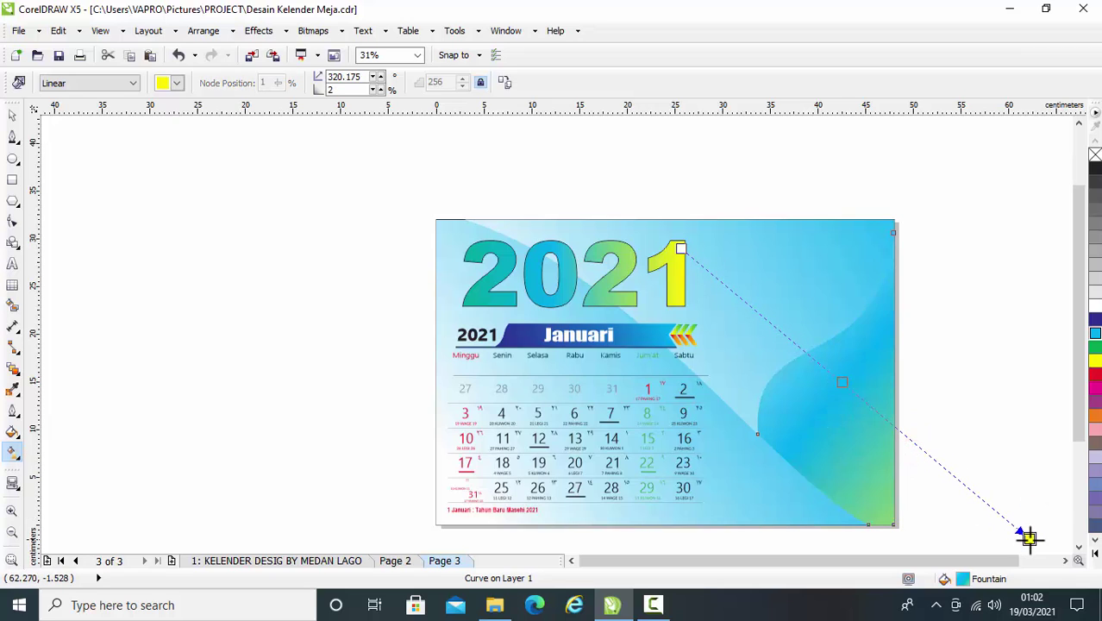
Change the yellow end of the curved shape's gradient to white and shorten the gradient so white fills the page's lower-right corner
{"action": "left_click_drag", "start_coordinate": [1090, 323], "coordinate": [888, 429]}
{"action": "left_click", "coordinate": [8, 115]}
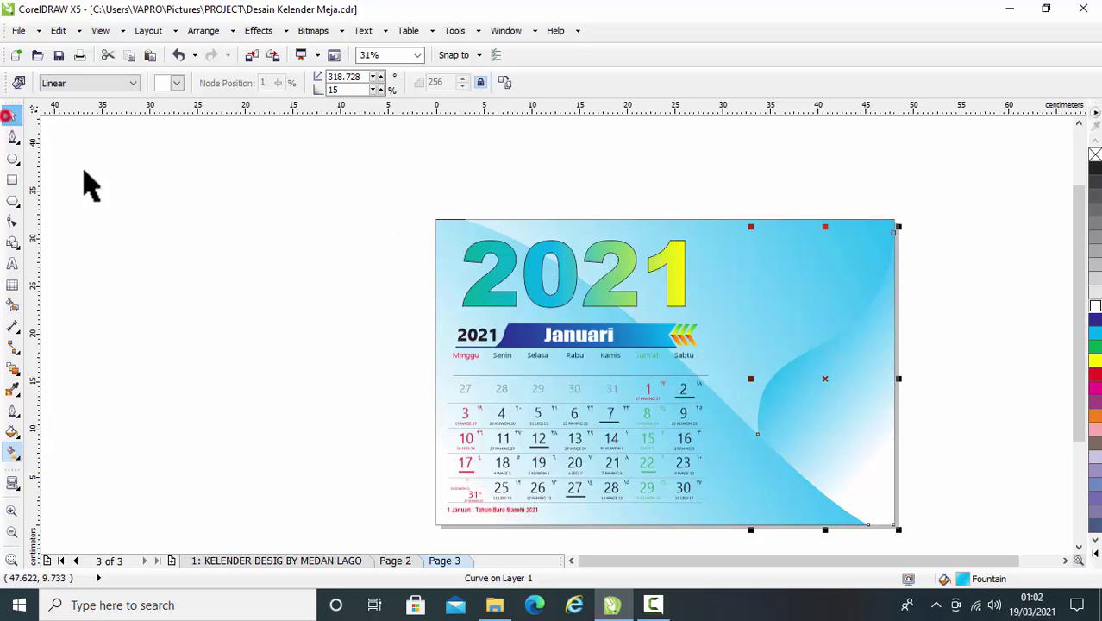
{"action": "left_click", "coordinate": [175, 285]}
{"action": "left_click_drag", "start_coordinate": [815, 561], "coordinate": [828, 560]}
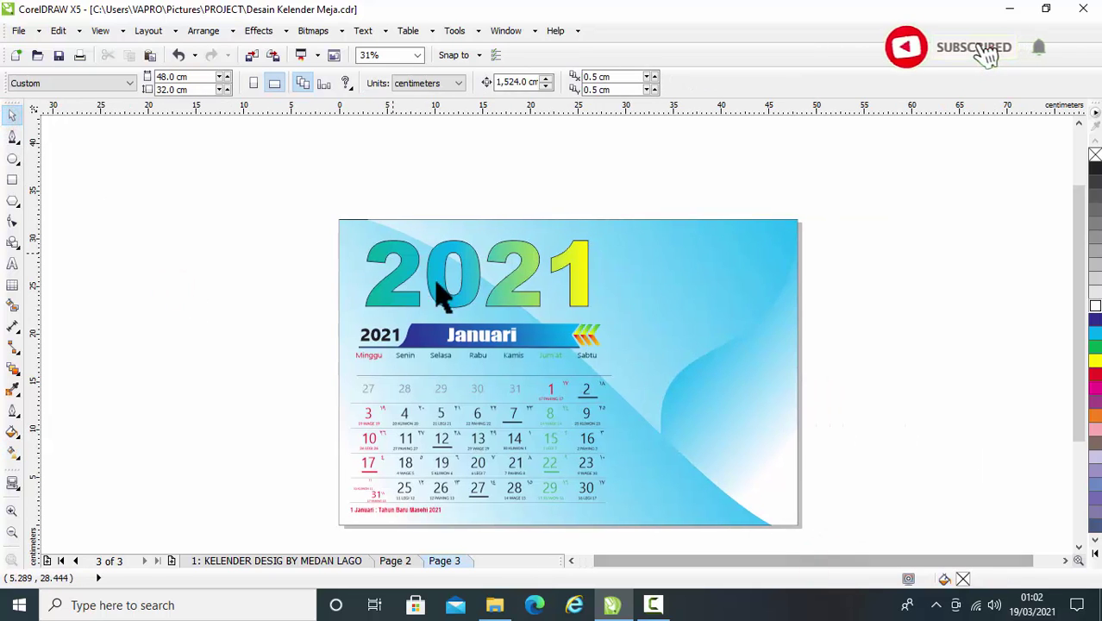
{"action": "left_click_drag", "start_coordinate": [1082, 295], "coordinate": [1082, 334]}
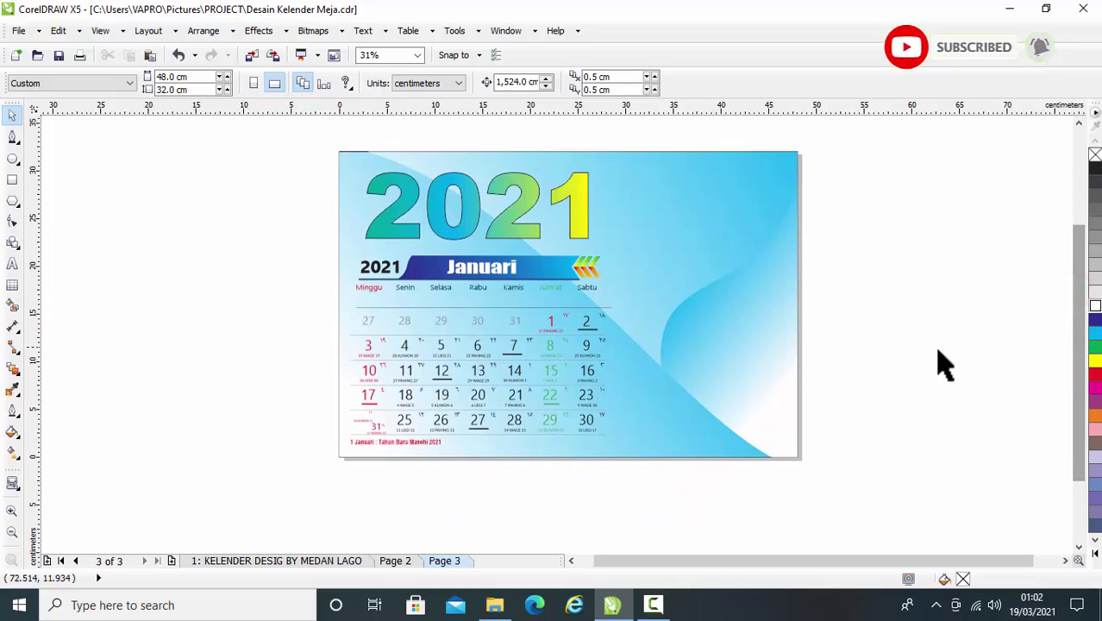
{"action": "left_click", "coordinate": [420, 350]}
{"action": "left_click", "coordinate": [189, 336]}
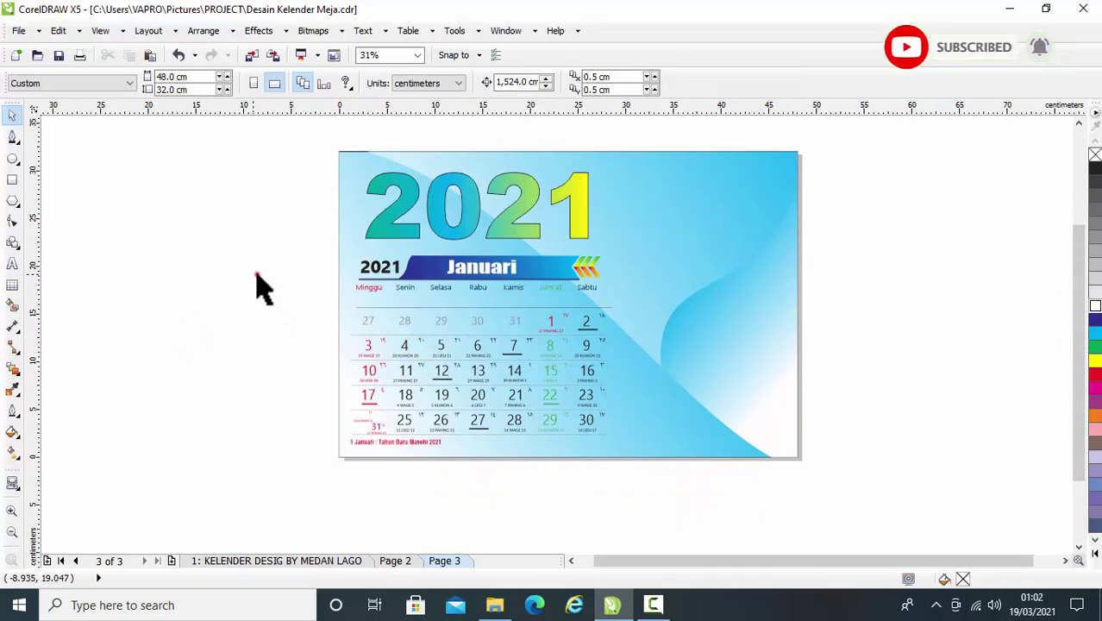
{"action": "left_click_drag", "start_coordinate": [256, 276], "coordinate": [608, 310]}
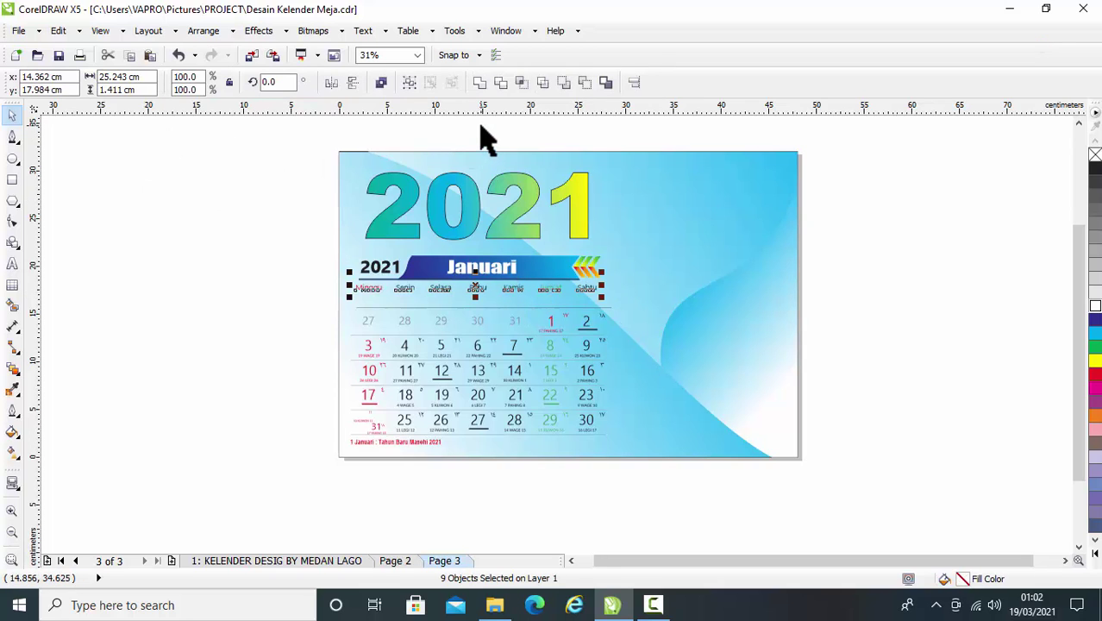
{"action": "scroll", "coordinate": [487, 258], "scroll_direction": "up", "scroll_amount": 2}
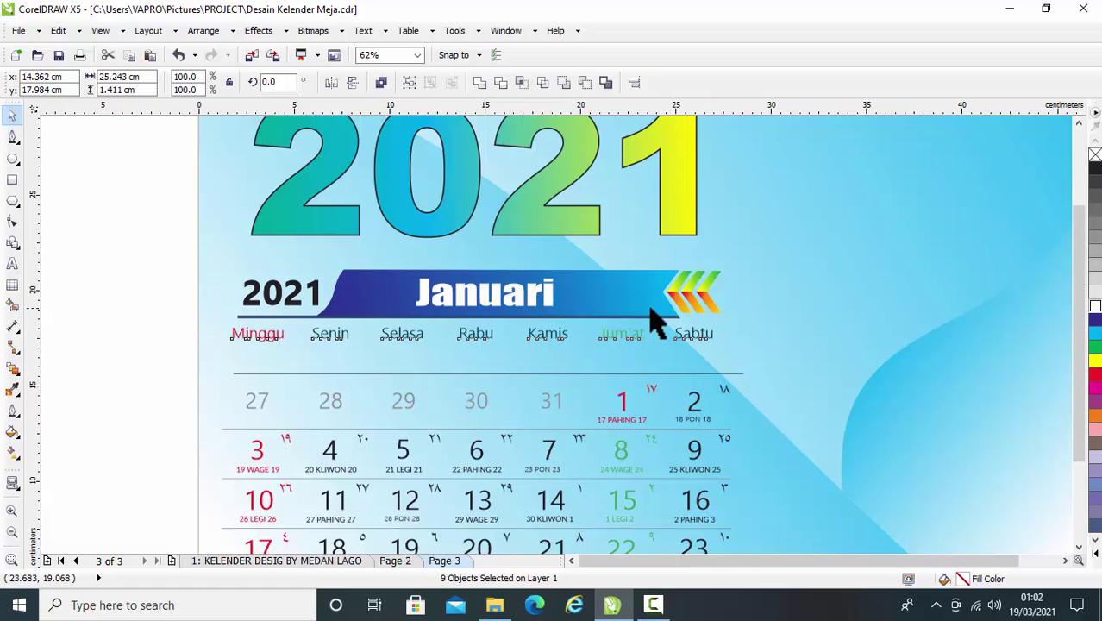
{"action": "scroll", "coordinate": [655, 317], "scroll_direction": "down", "scroll_amount": 2}
{"action": "scroll", "coordinate": [668, 307], "scroll_direction": "up", "scroll_amount": 2}
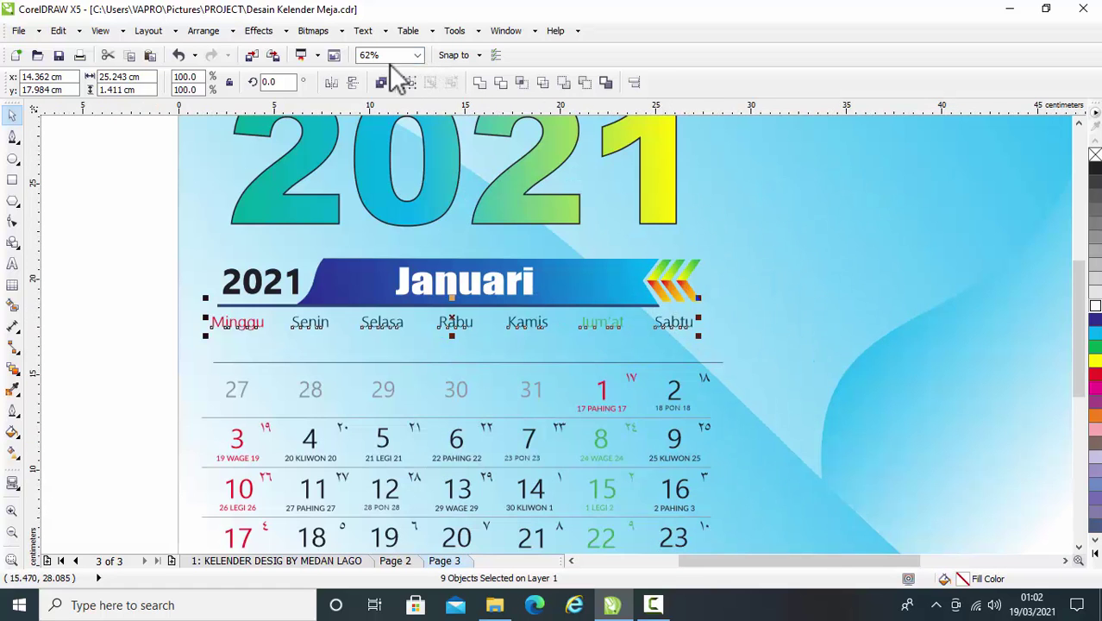
{"action": "left_click", "coordinate": [239, 335]}
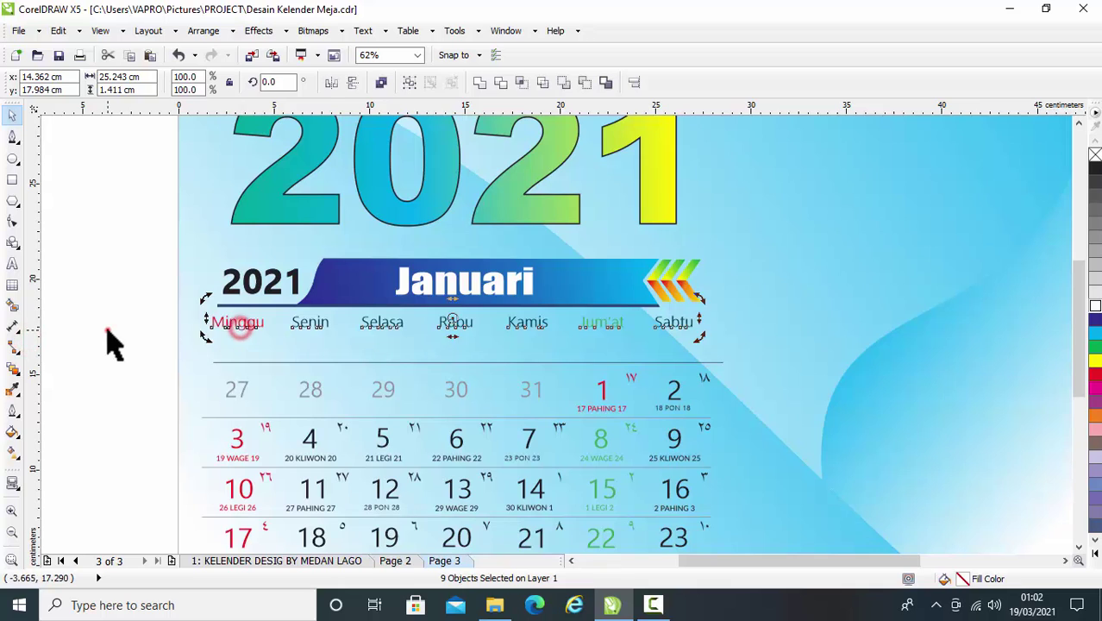
{"action": "left_click", "coordinate": [110, 344]}
Set the seven weekday names, Minggu to Sabtu, in Impact and stretch them vertically to about 1.21 cm tall
{"action": "left_click", "coordinate": [237, 332]}
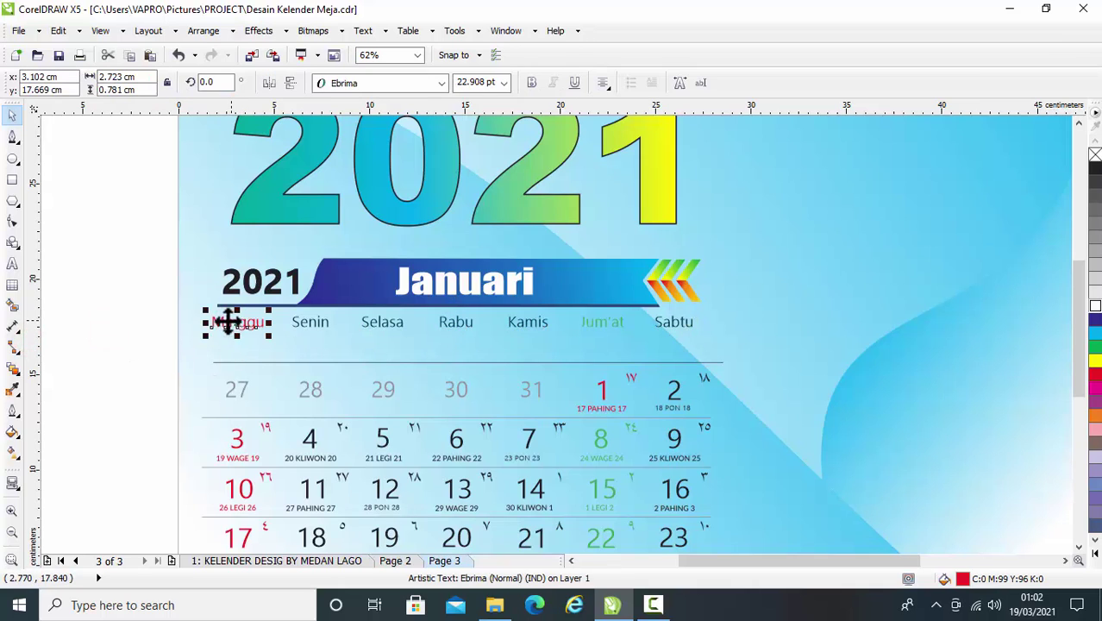
{"action": "left_click", "coordinate": [316, 328]}
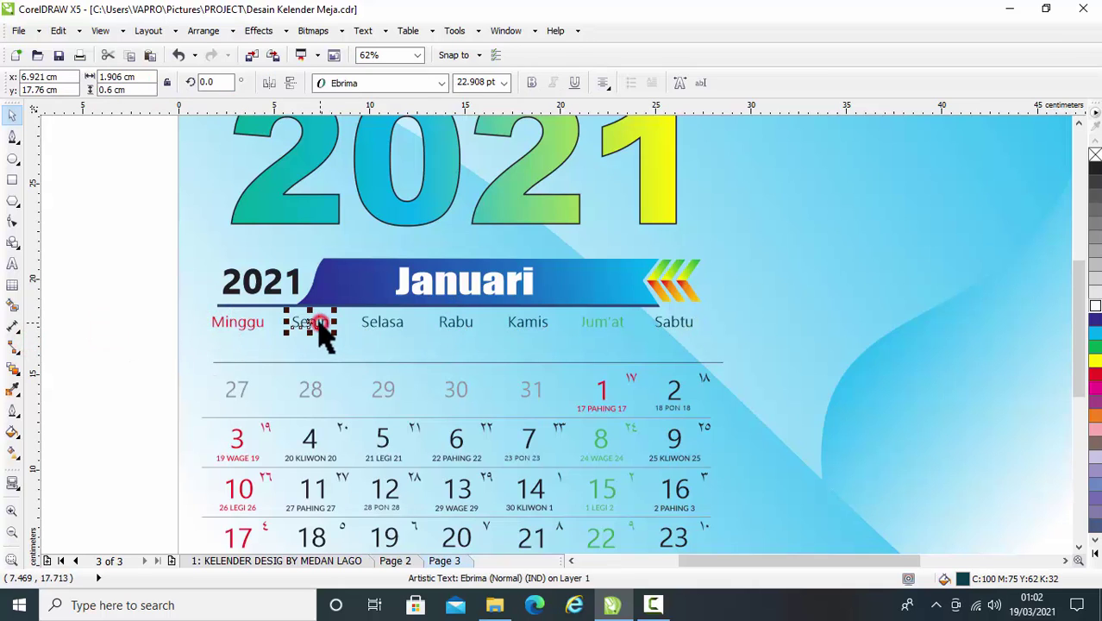
{"action": "left_click", "coordinate": [228, 323], "text": "shift"}
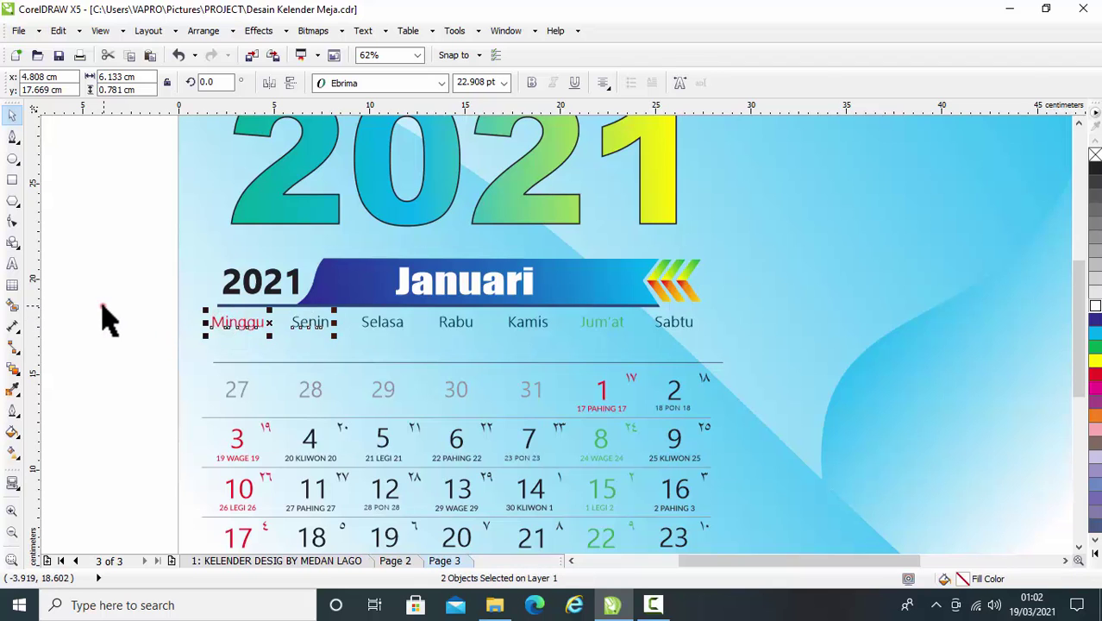
{"action": "left_click_drag", "start_coordinate": [103, 302], "coordinate": [423, 362]}
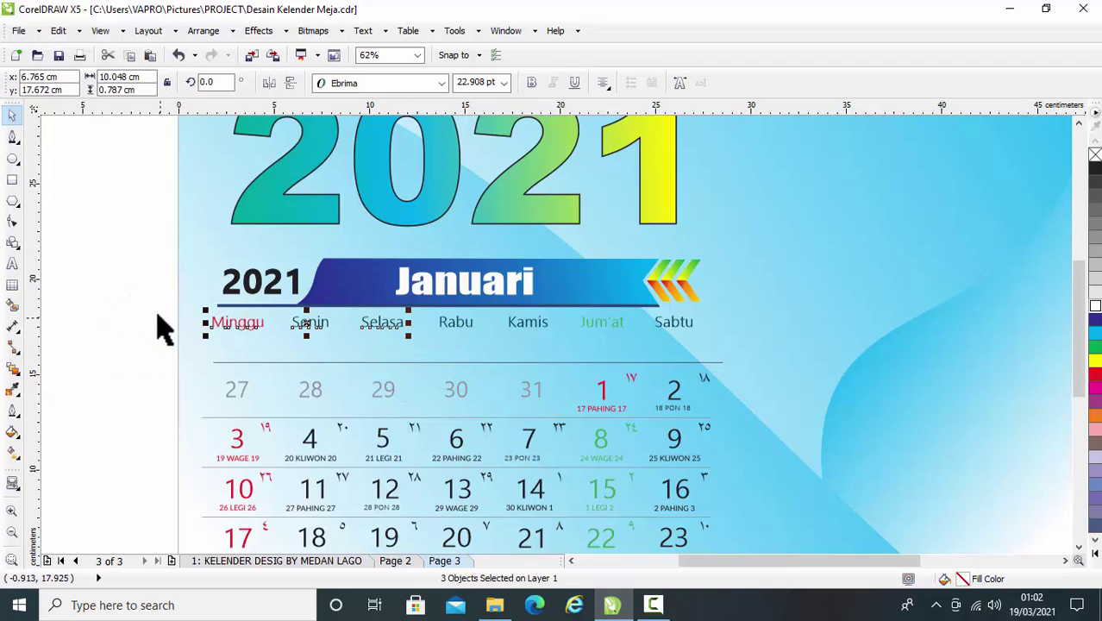
{"action": "left_click_drag", "start_coordinate": [159, 312], "coordinate": [721, 340]}
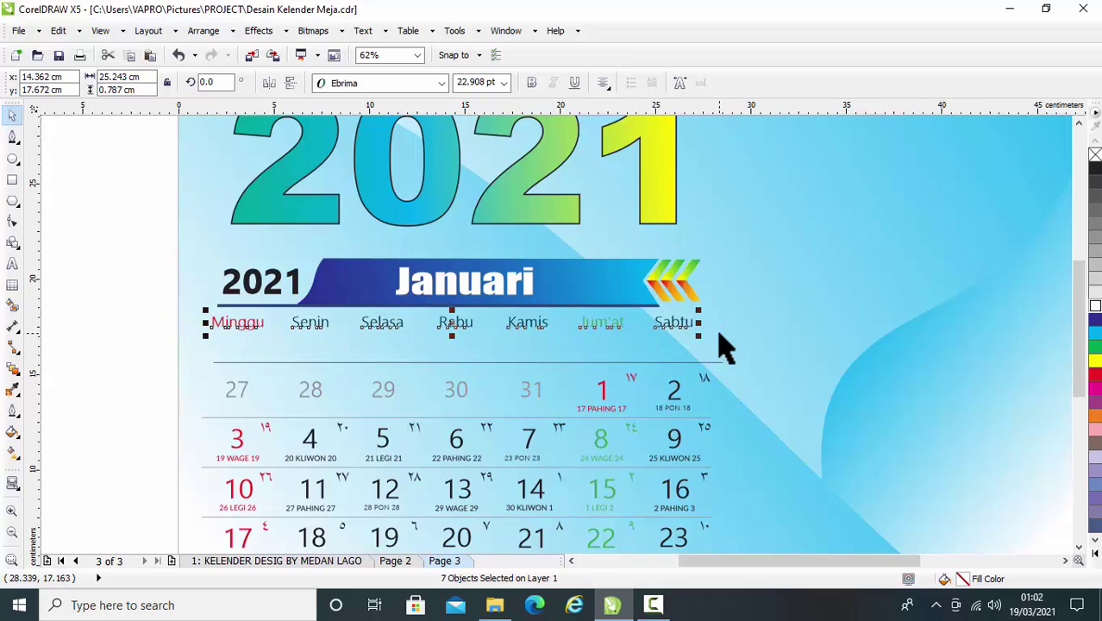
{"action": "left_click", "coordinate": [441, 81]}
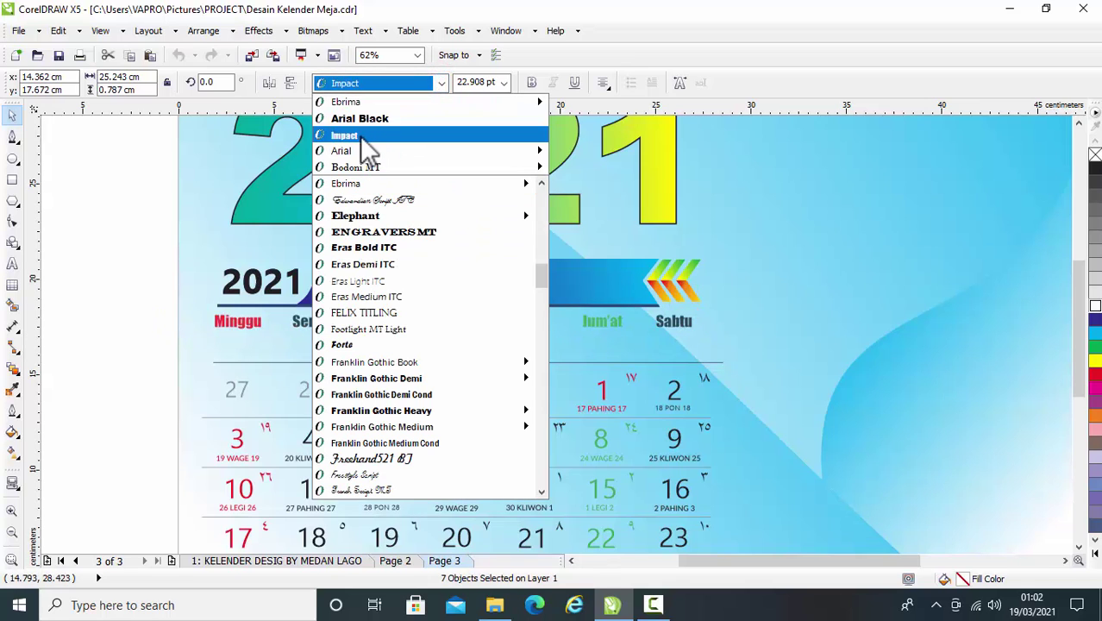
{"action": "left_click", "coordinate": [383, 136]}
{"action": "scroll", "coordinate": [539, 369], "scroll_direction": "down", "scroll_amount": 1}
{"action": "scroll", "coordinate": [537, 369], "scroll_direction": "up", "scroll_amount": 1}
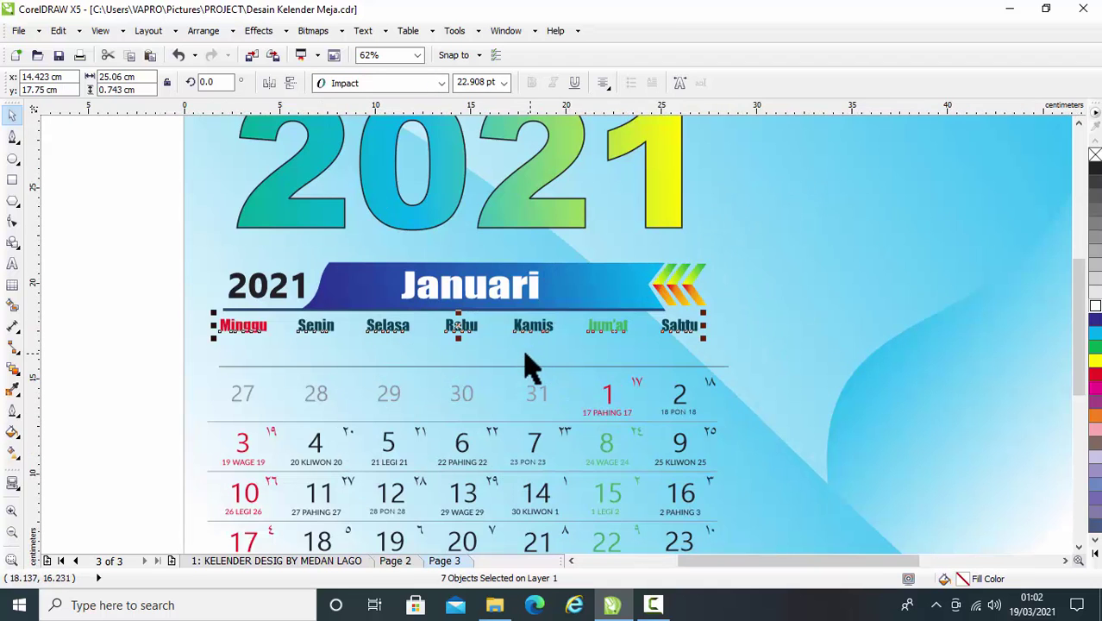
{"action": "left_click_drag", "start_coordinate": [460, 338], "coordinate": [460, 346]}
{"action": "scroll", "coordinate": [528, 386], "scroll_direction": "down", "scroll_amount": 1}
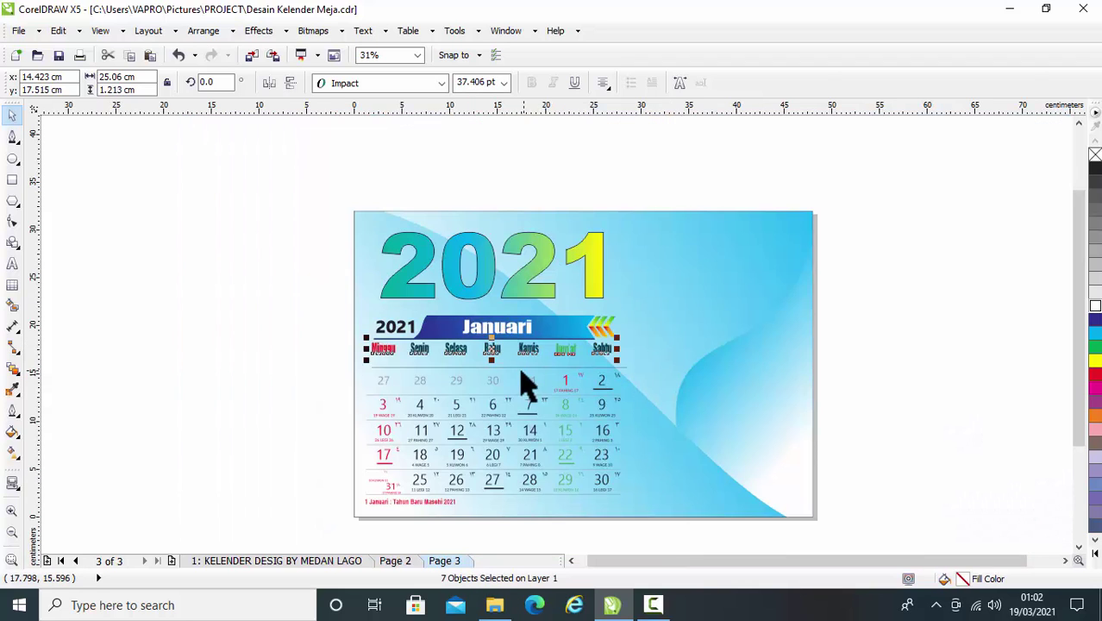
{"action": "left_click", "coordinate": [269, 345]}
Widen the 2021 heading and the whole January calendar together to about 30.46 cm
{"action": "left_click_drag", "start_coordinate": [257, 191], "coordinate": [664, 487]}
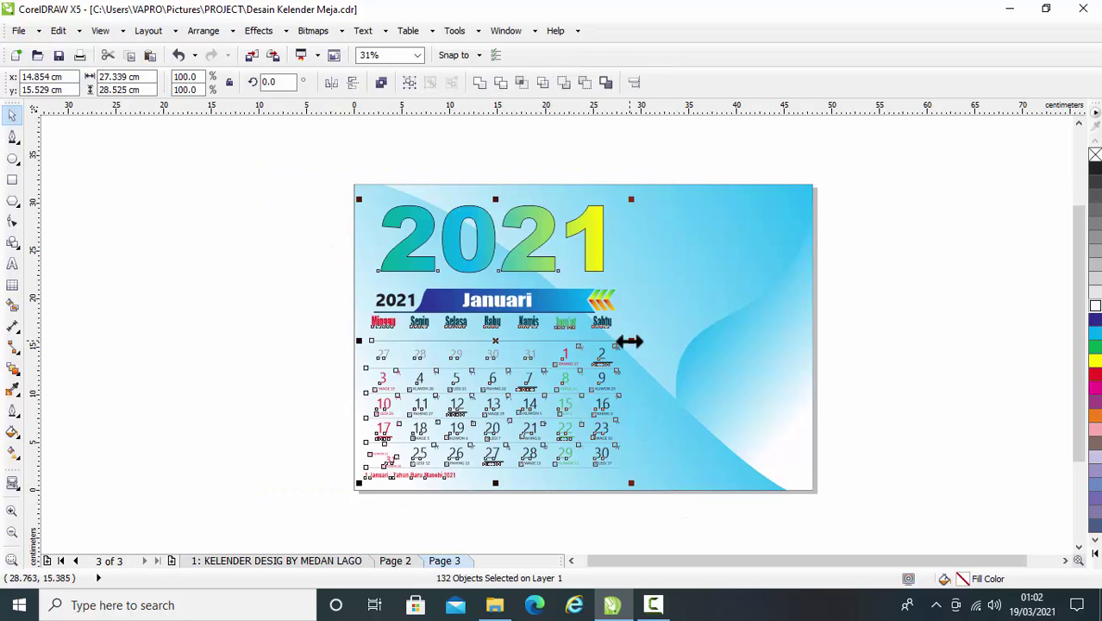
{"action": "left_click_drag", "start_coordinate": [630, 342], "coordinate": [659, 342]}
{"action": "left_click", "coordinate": [900, 319]}
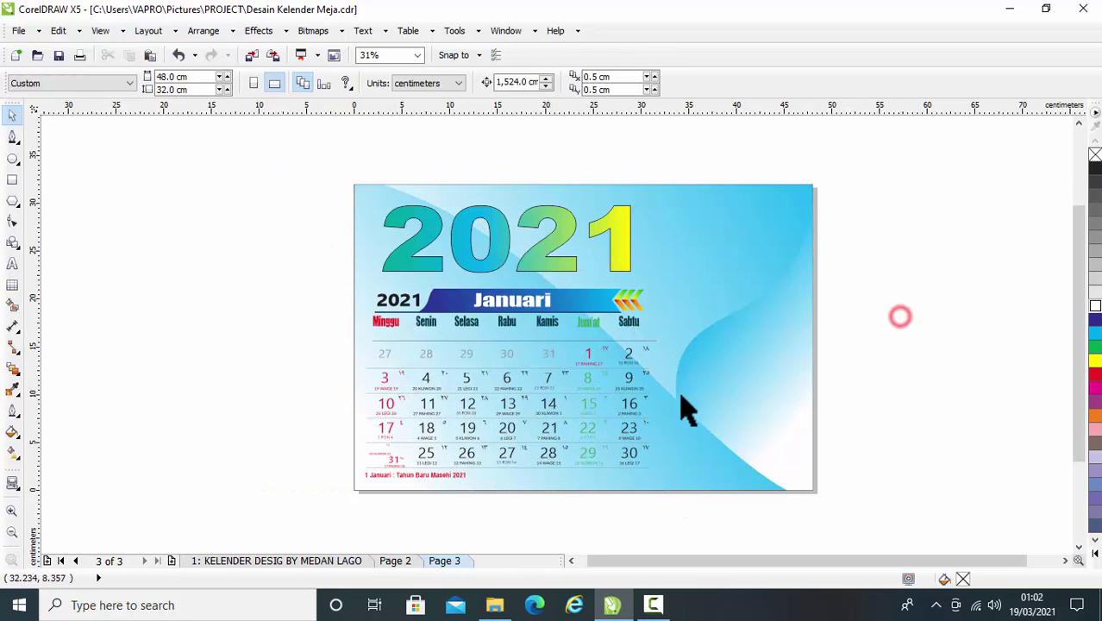
{"action": "scroll", "coordinate": [702, 367], "scroll_direction": "down", "scroll_amount": 2}
{"action": "scroll", "coordinate": [702, 367], "scroll_direction": "up", "scroll_amount": 2}
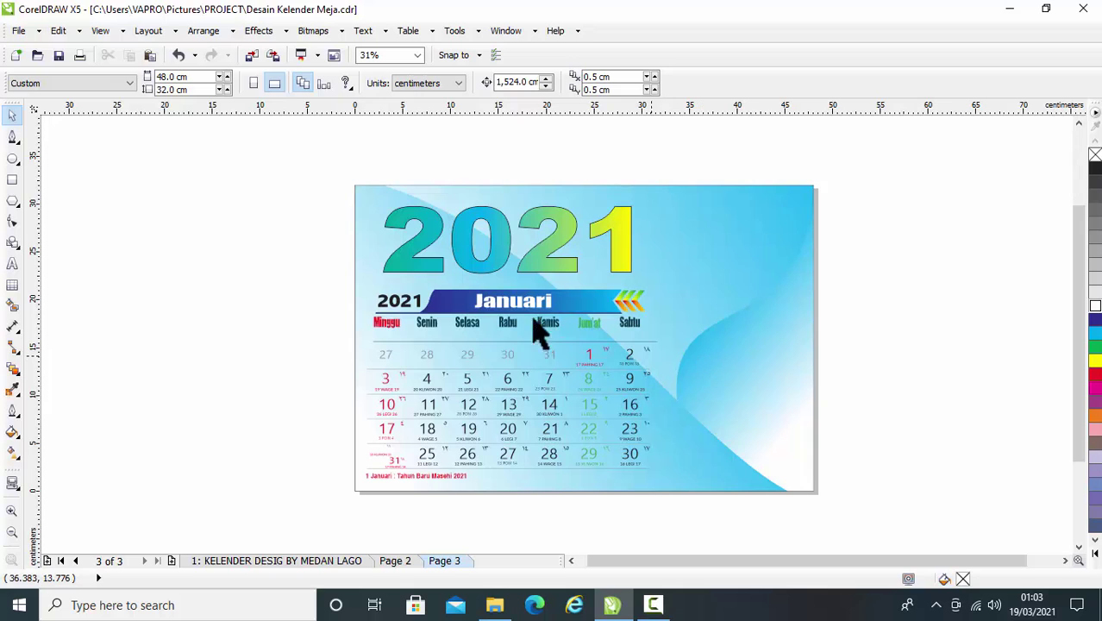
Move the 2021 heading and the whole January calendar to about the page's centre, near X 24.54 cm, Y 16.12 cm
{"action": "left_click_drag", "start_coordinate": [308, 190], "coordinate": [692, 491]}
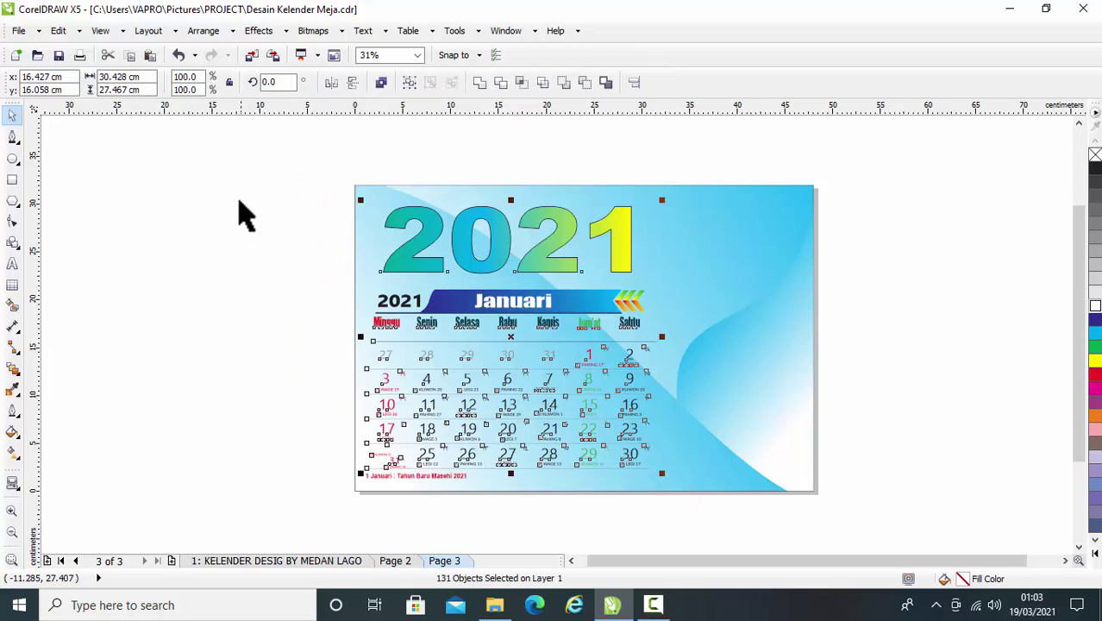
{"action": "left_click_drag", "start_coordinate": [234, 168], "coordinate": [720, 526]}
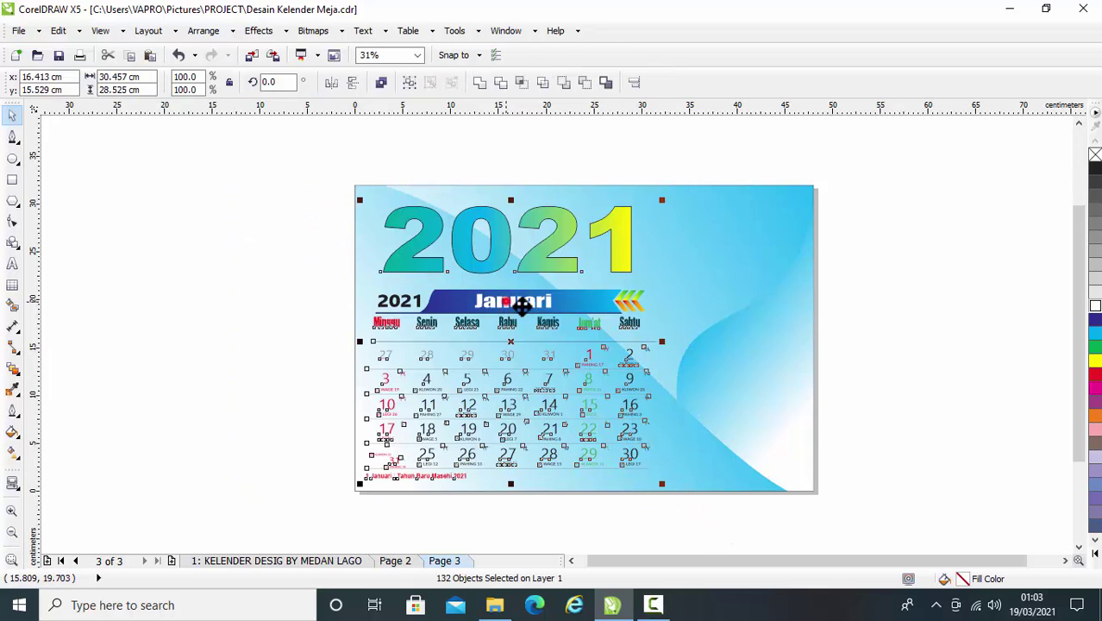
{"action": "left_click_drag", "start_coordinate": [521, 307], "coordinate": [592, 301]}
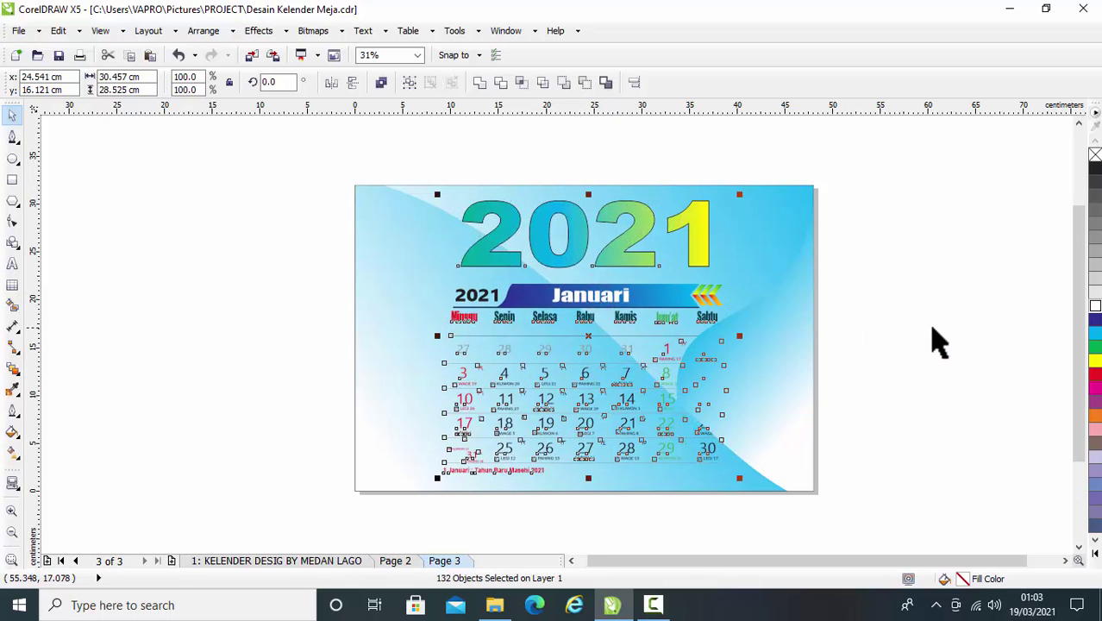
{"action": "scroll", "coordinate": [933, 341], "scroll_direction": "down", "scroll_amount": 2}
{"action": "scroll", "coordinate": [933, 341], "scroll_direction": "up", "scroll_amount": 2}
{"action": "left_click", "coordinate": [865, 337]}
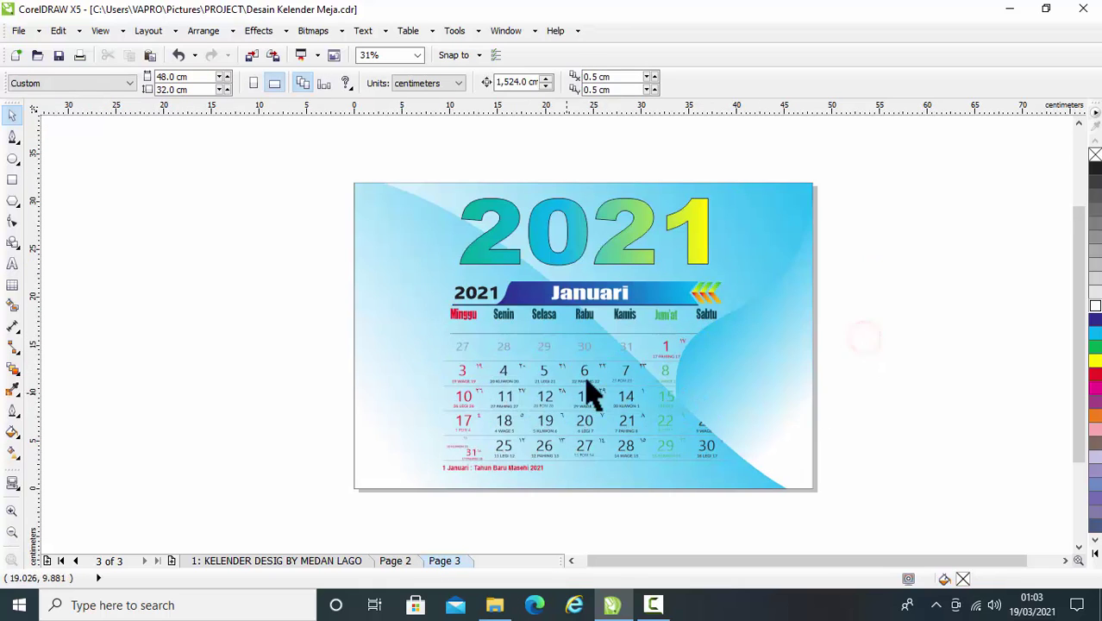
{"action": "scroll", "coordinate": [604, 377], "scroll_direction": "up", "scroll_amount": 1}
{"action": "scroll", "coordinate": [603, 377], "scroll_direction": "down", "scroll_amount": 1}
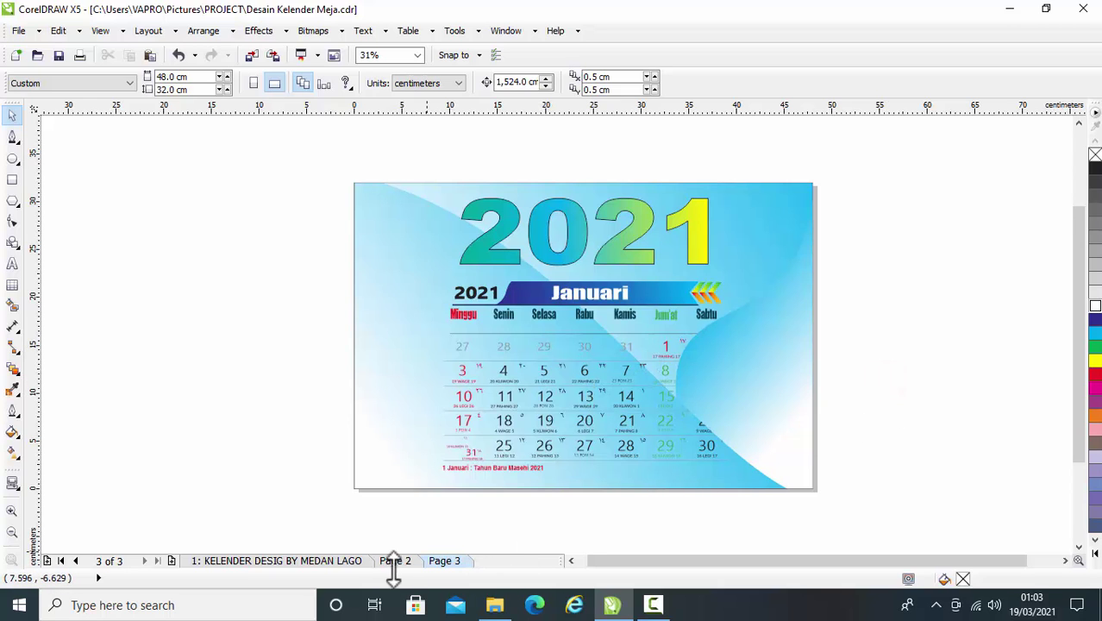
{"action": "left_click", "coordinate": [445, 562]}
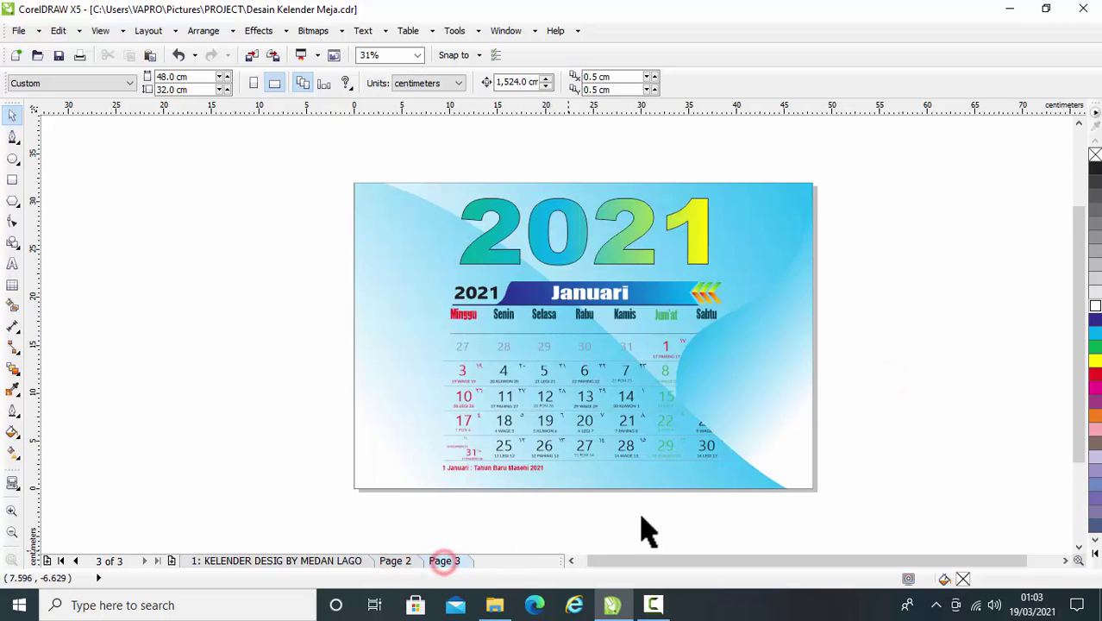